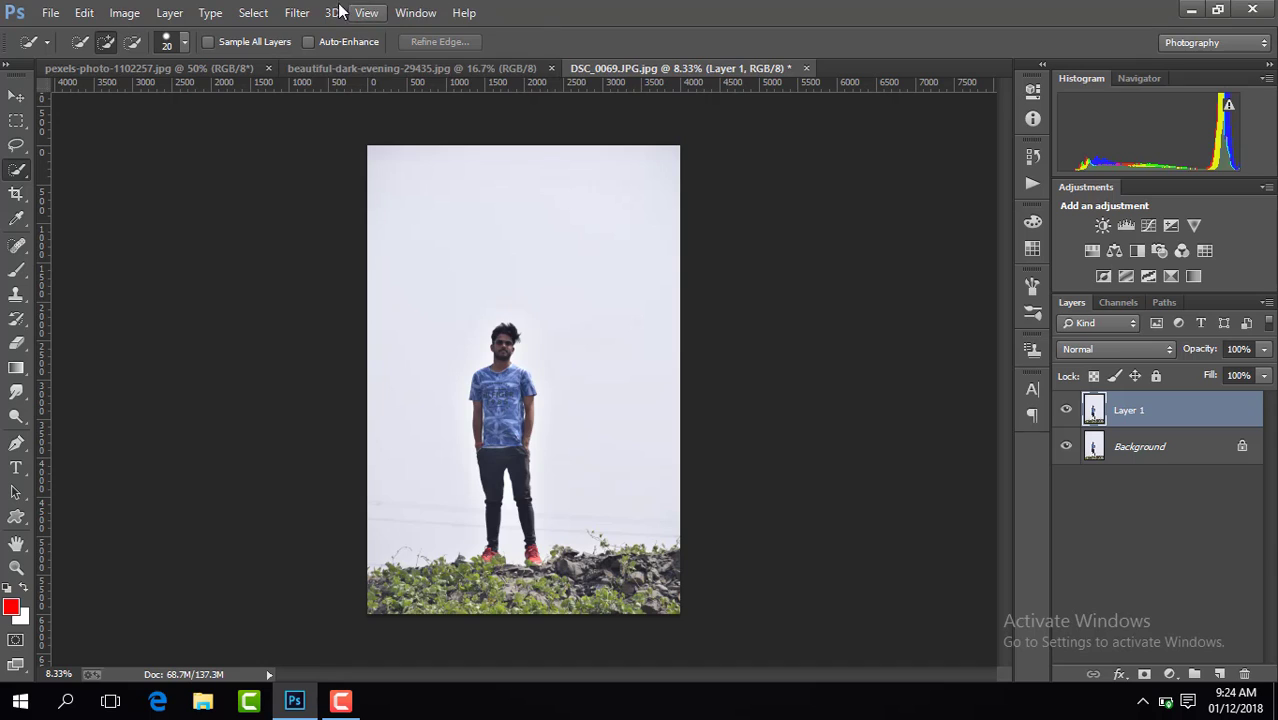
click(296, 12)
click(375, 121)
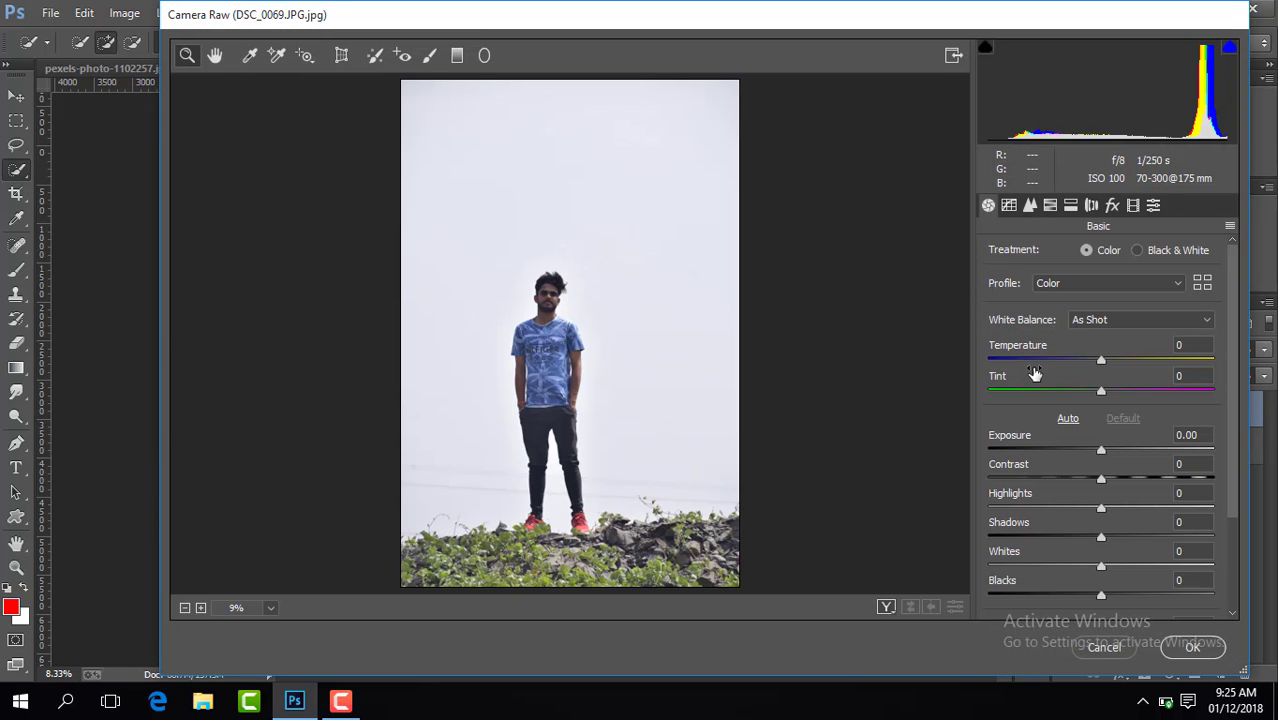
click(1098, 648)
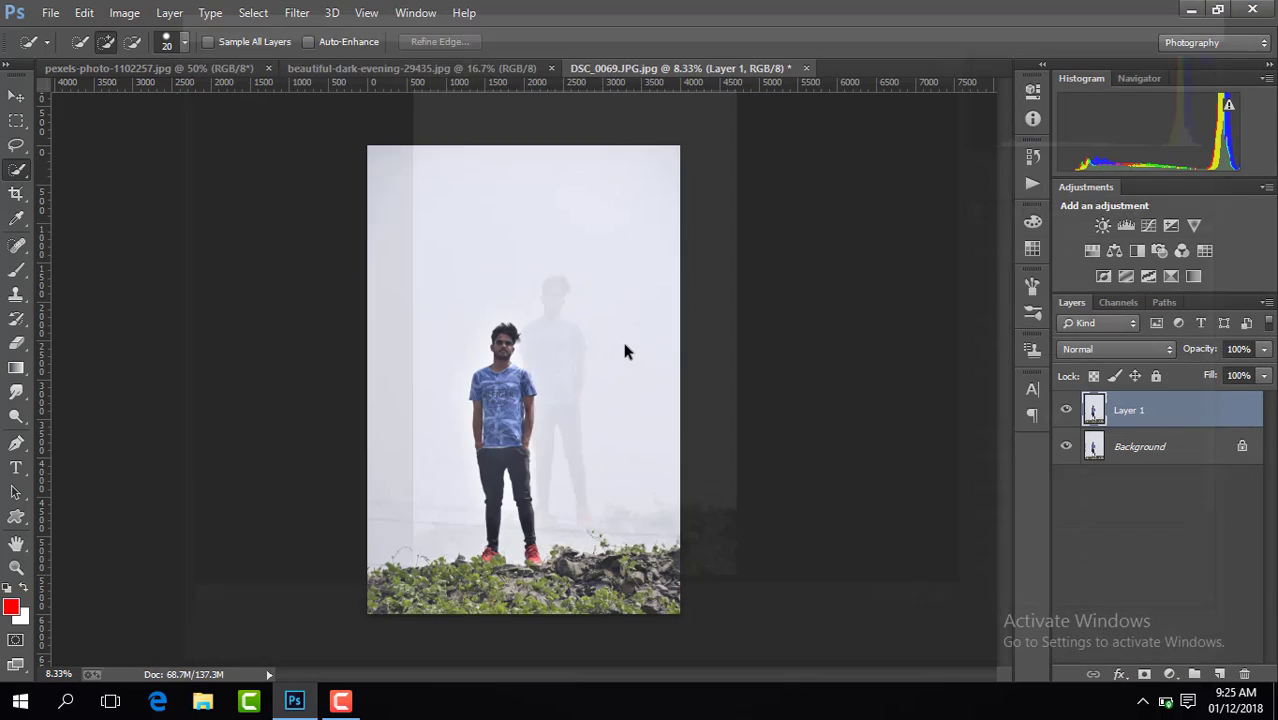
Apply a Levels adjustment to Layer 1 with input levels 210, 9.99 and 212 to create a high-contrast silhouette
click(125, 12)
mouse_move(176, 61)
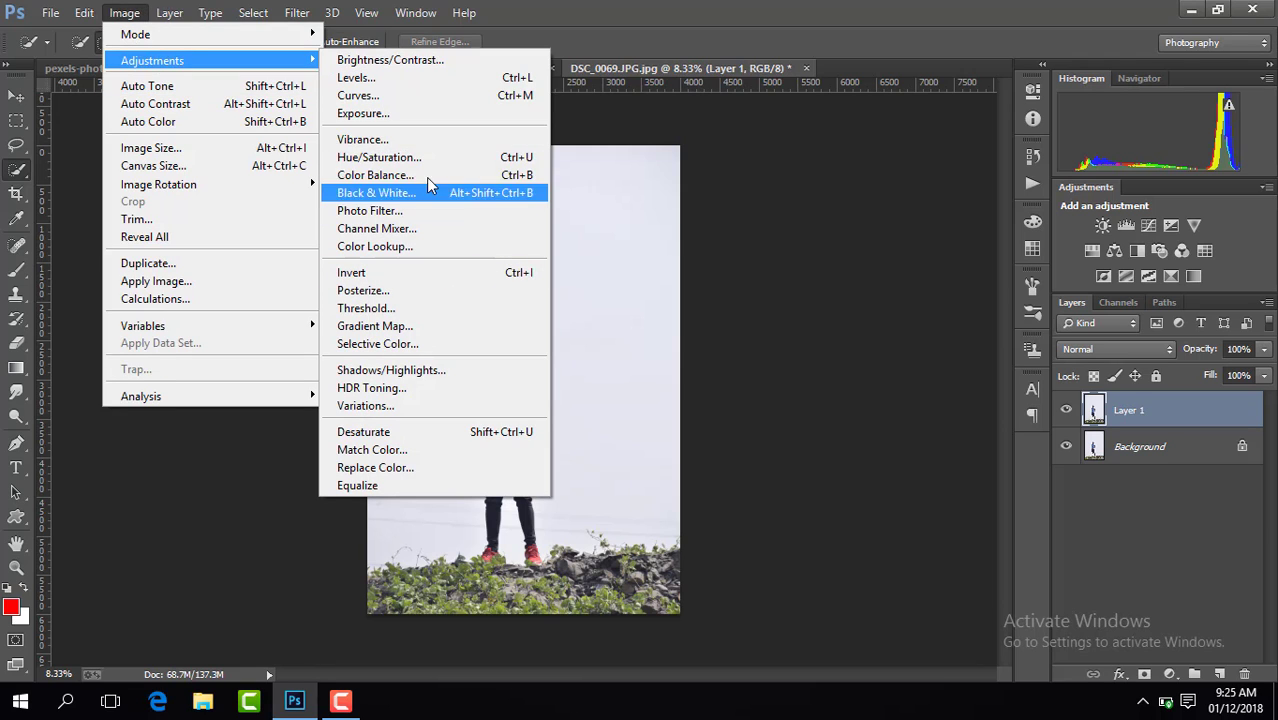
click(417, 90)
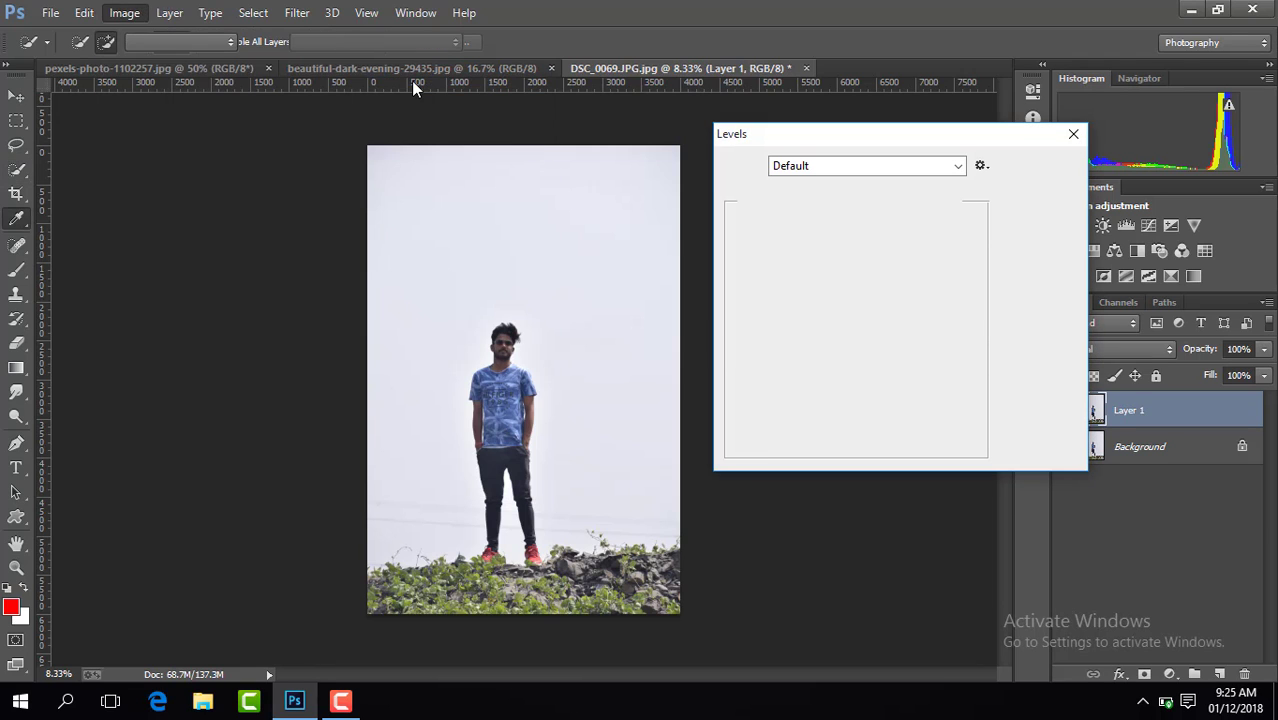
drag(740, 345, 935, 347)
click(936, 345)
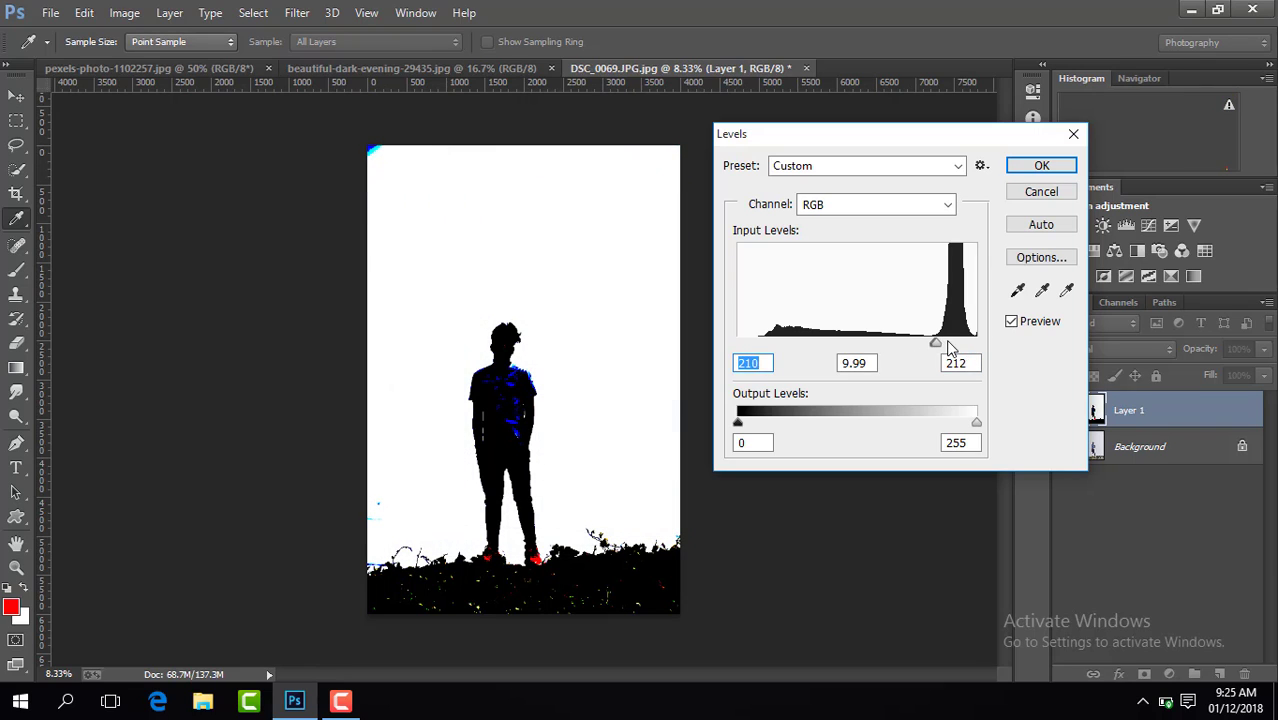
click(945, 345)
mouse_move(737, 422)
mouse_down()
mouse_move(799, 422)
mouse_move(738, 422)
mouse_up()
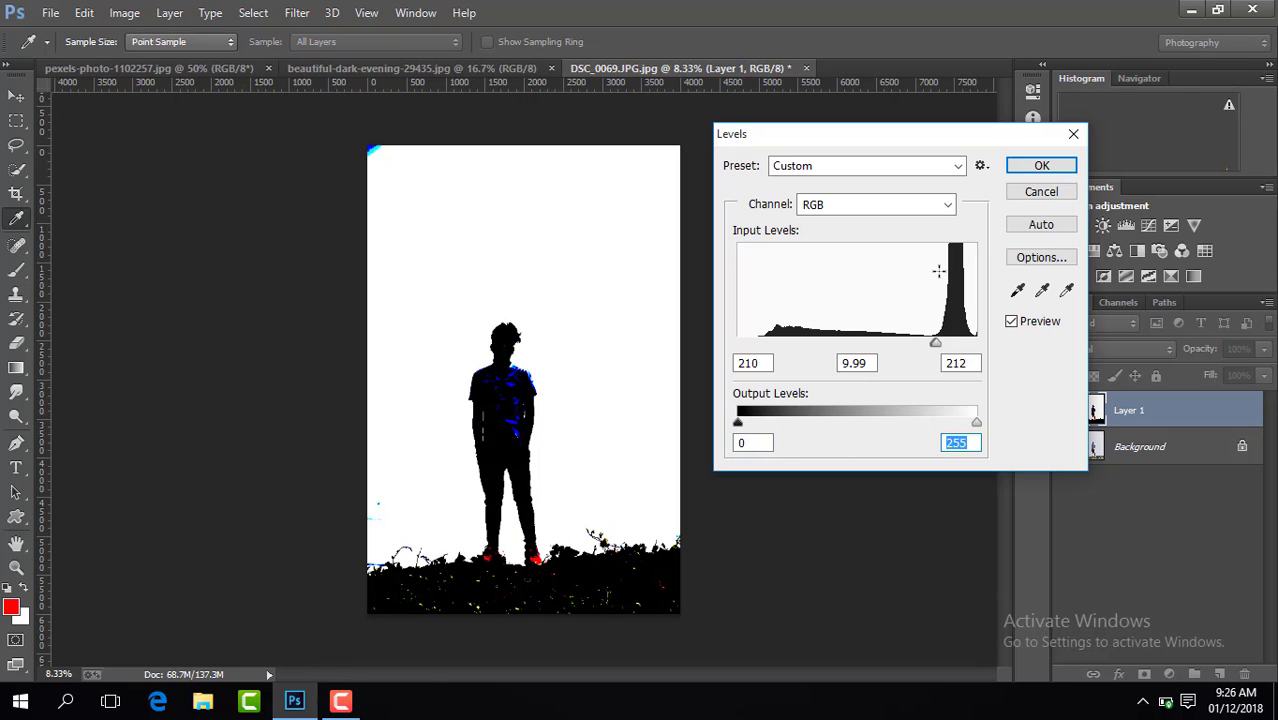
click(1030, 166)
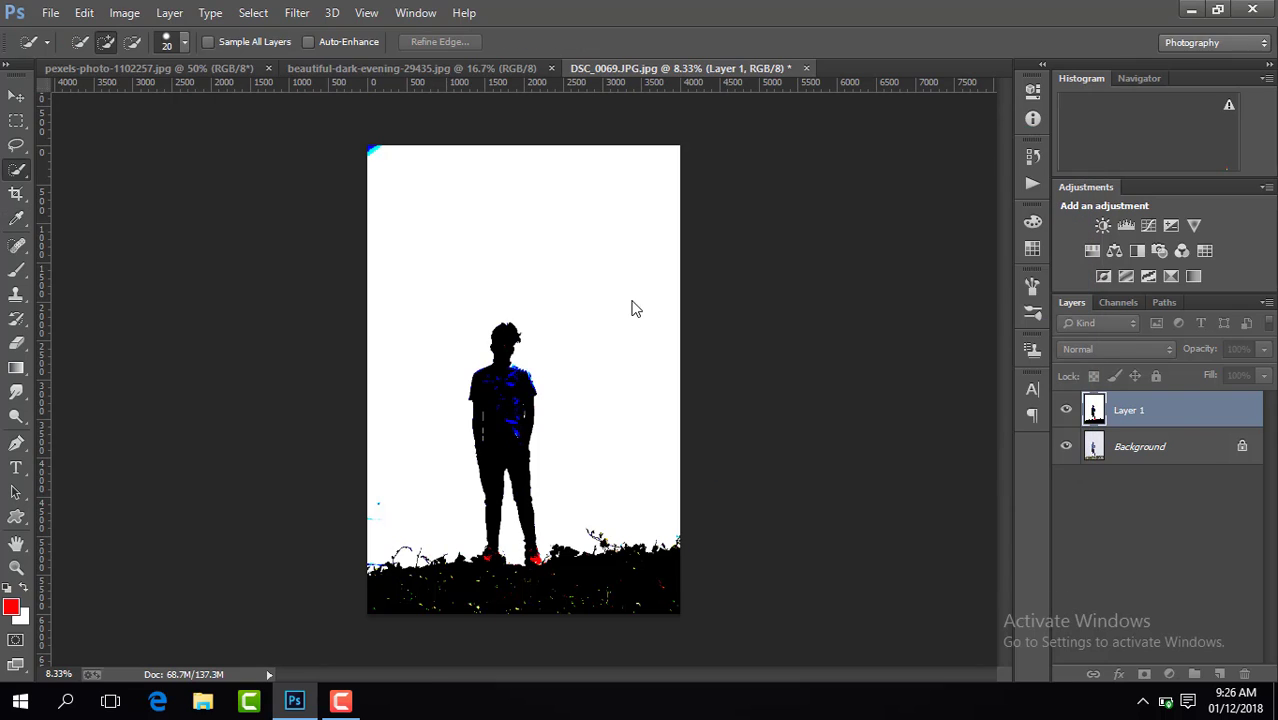
Toggle Layer 1's visibility to compare it with the original photo, and duplicate Layer 1
click(1066, 412)
click(1066, 412)
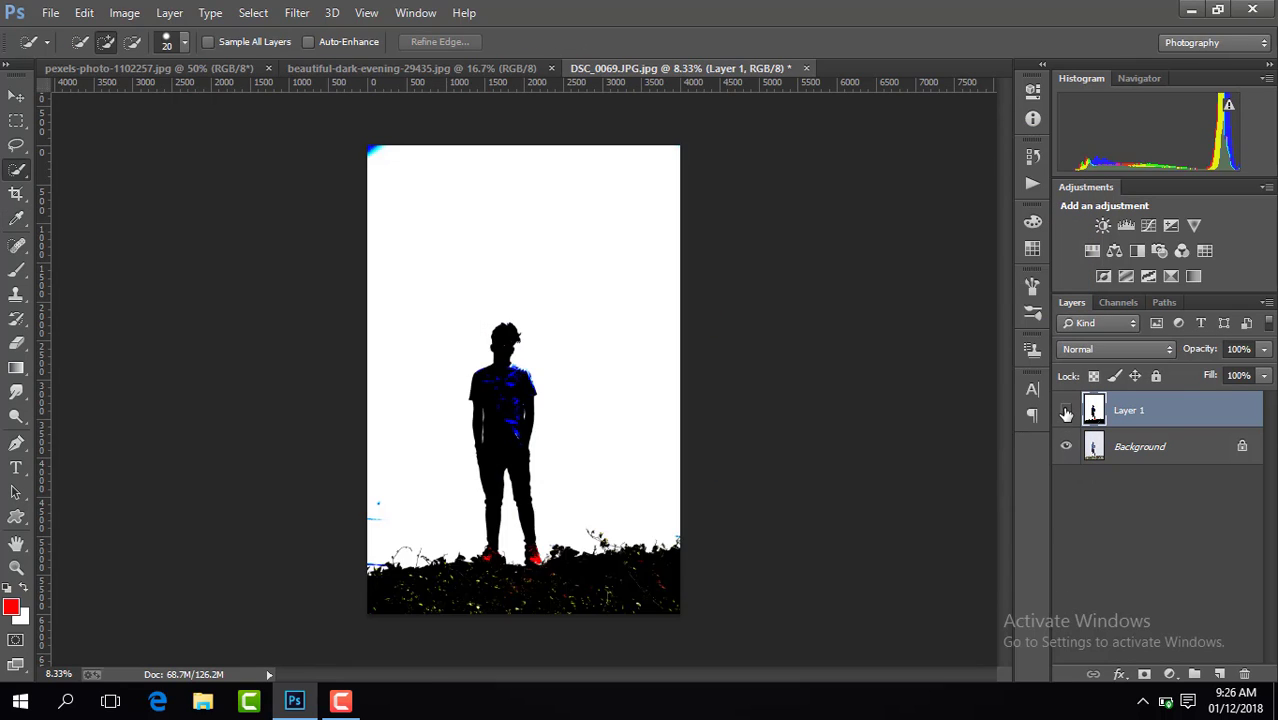
click(1066, 412)
click(1066, 412)
key(ctrl+j)
Select the man's head, torso and arms on the duplicated layer with a 43 px Quick Selection brush
key(ctrl+plus)
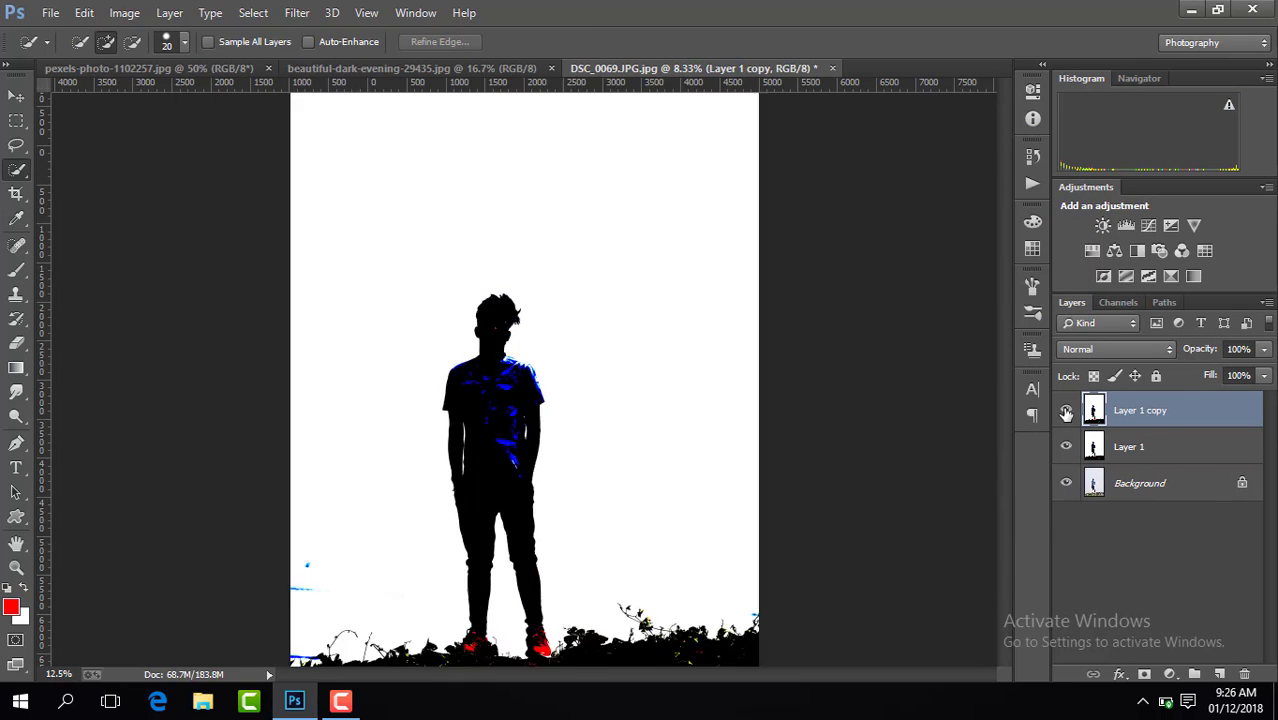
key(ctrl+plus)
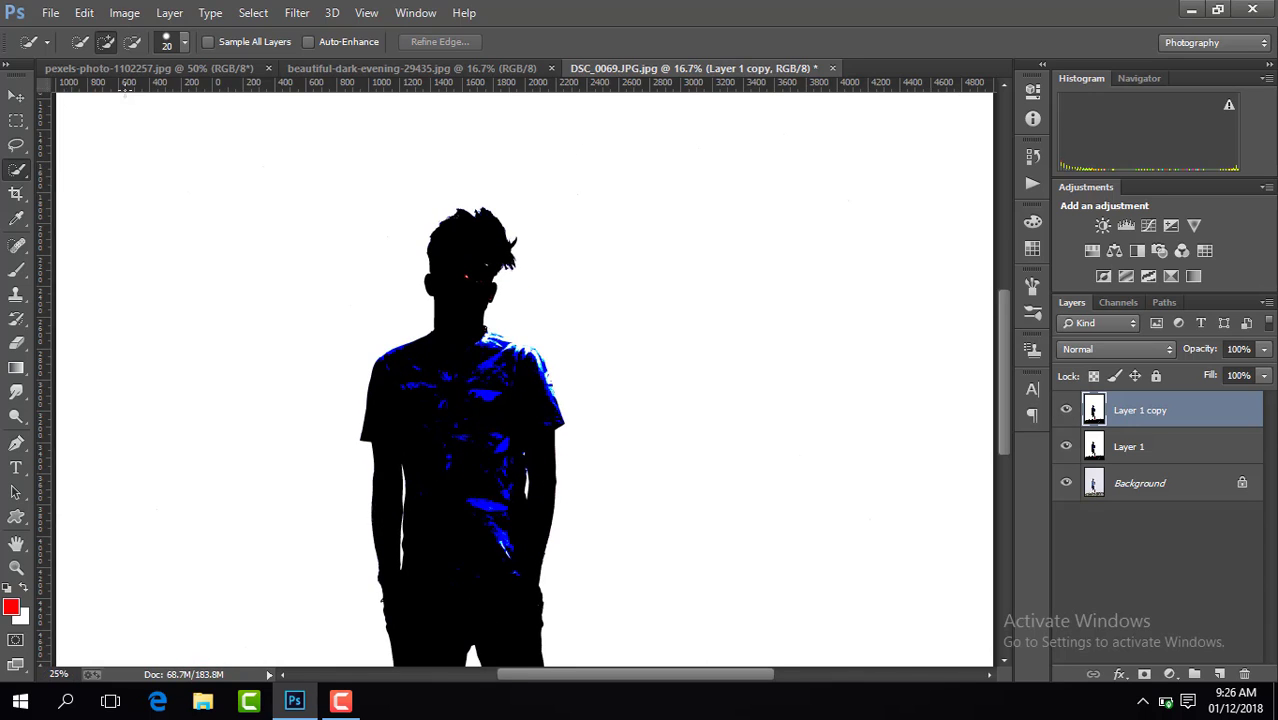
click(186, 46)
click(119, 96)
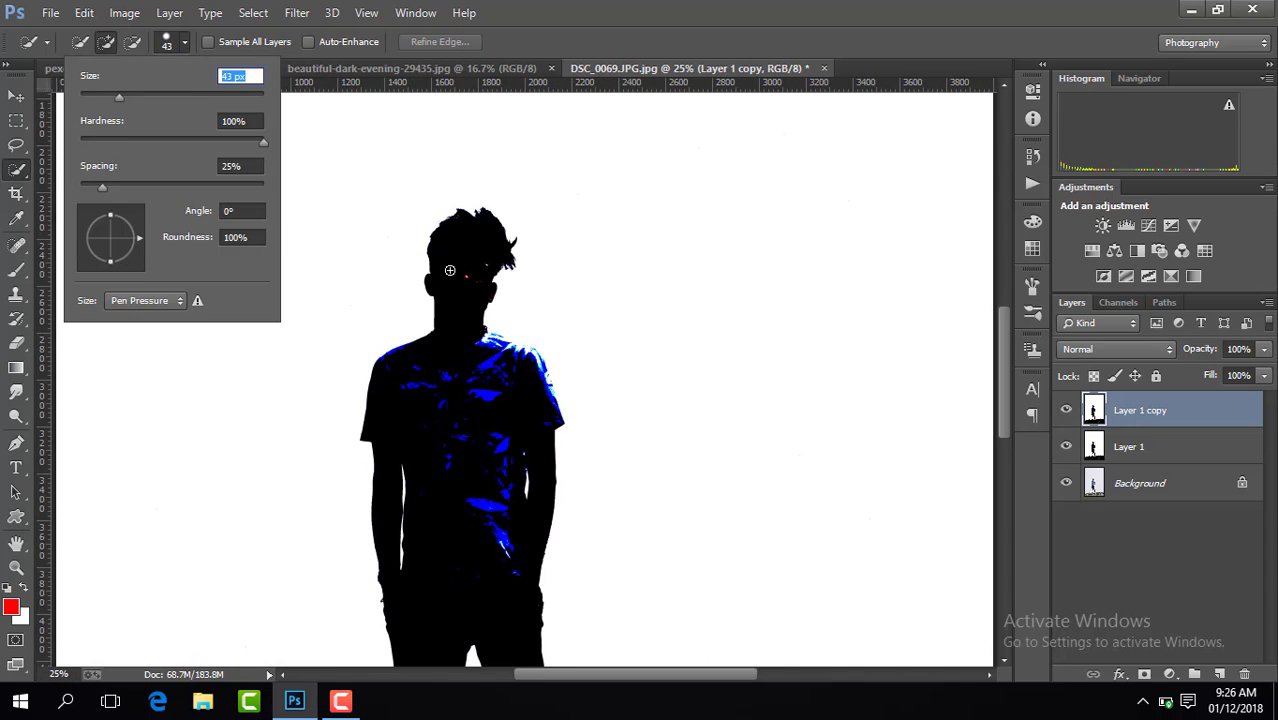
mouse_move(449, 271)
mouse_down()
mouse_move(459, 346)
mouse_move(430, 427)
mouse_move(440, 487)
mouse_move(449, 495)
mouse_move(462, 464)
mouse_move(519, 450)
mouse_up()
drag(492, 512, 494, 516)
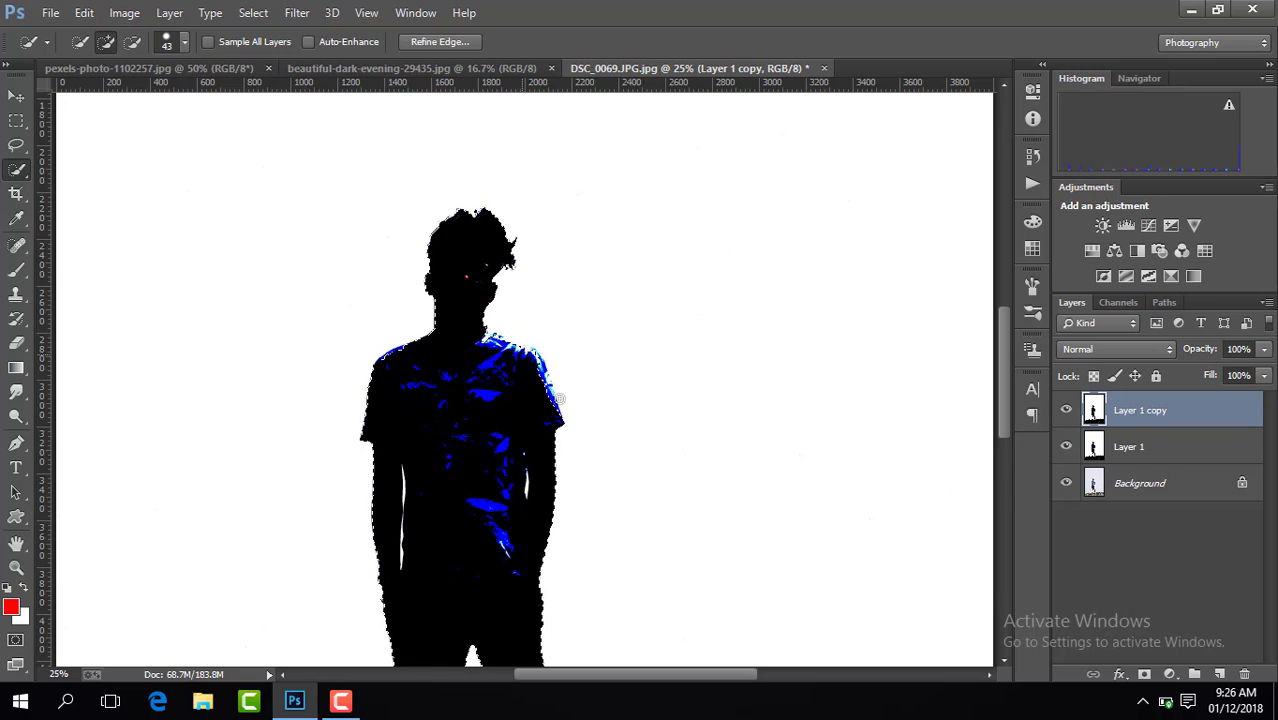
Reduce the Quick Selection brush to 23 px and correct the selection along the neck and shoulders, subtracting the excess outside the shirt
key(ctrl+plus)
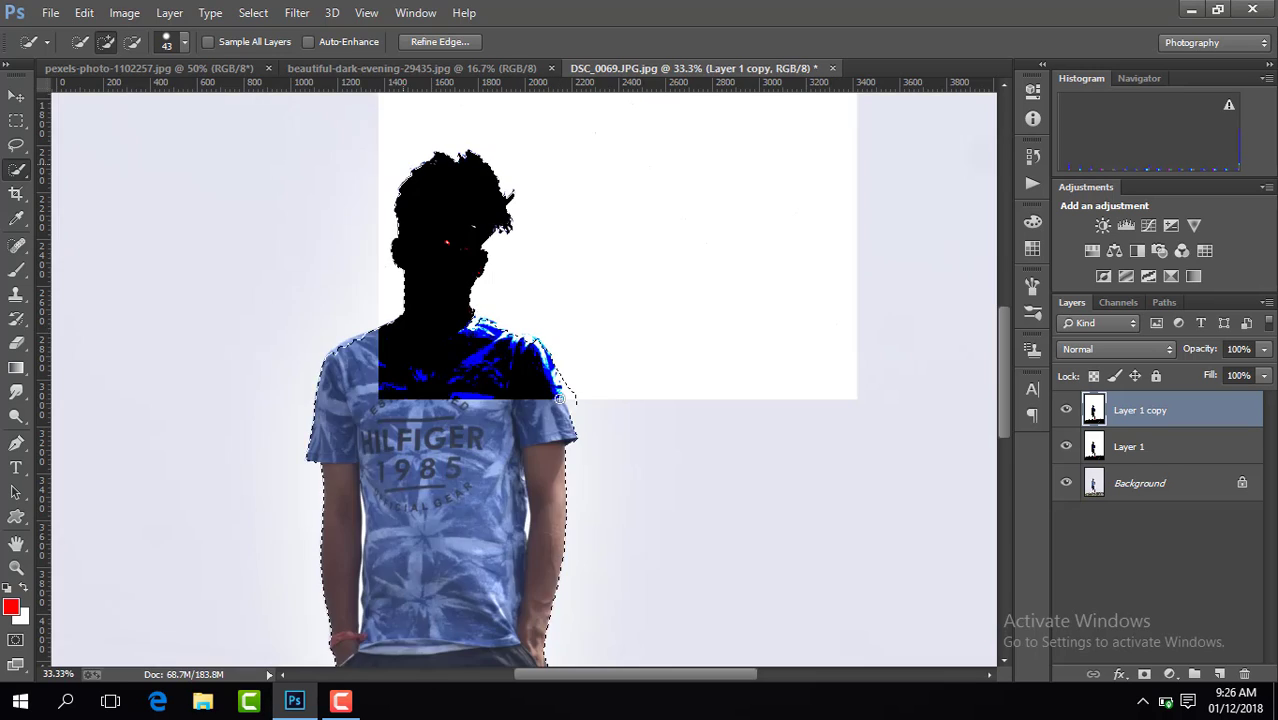
key(ctrl+plus)
key(ctrl+plus)
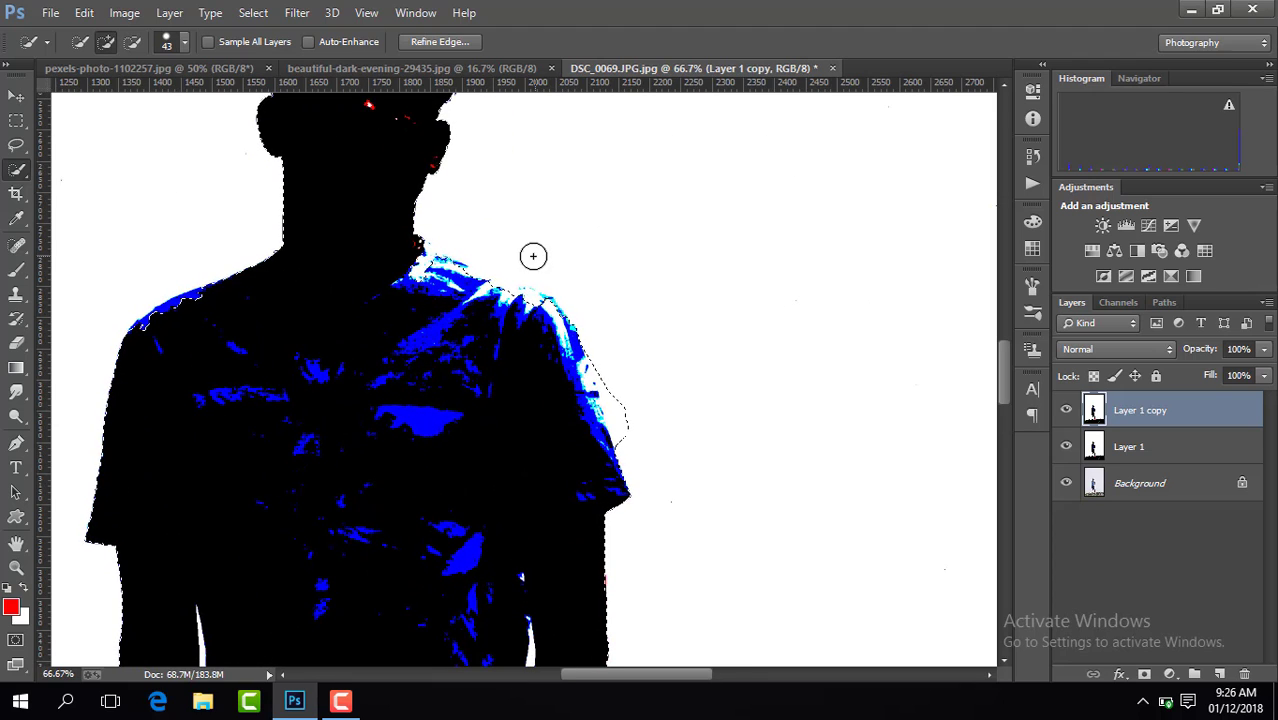
click(412, 265)
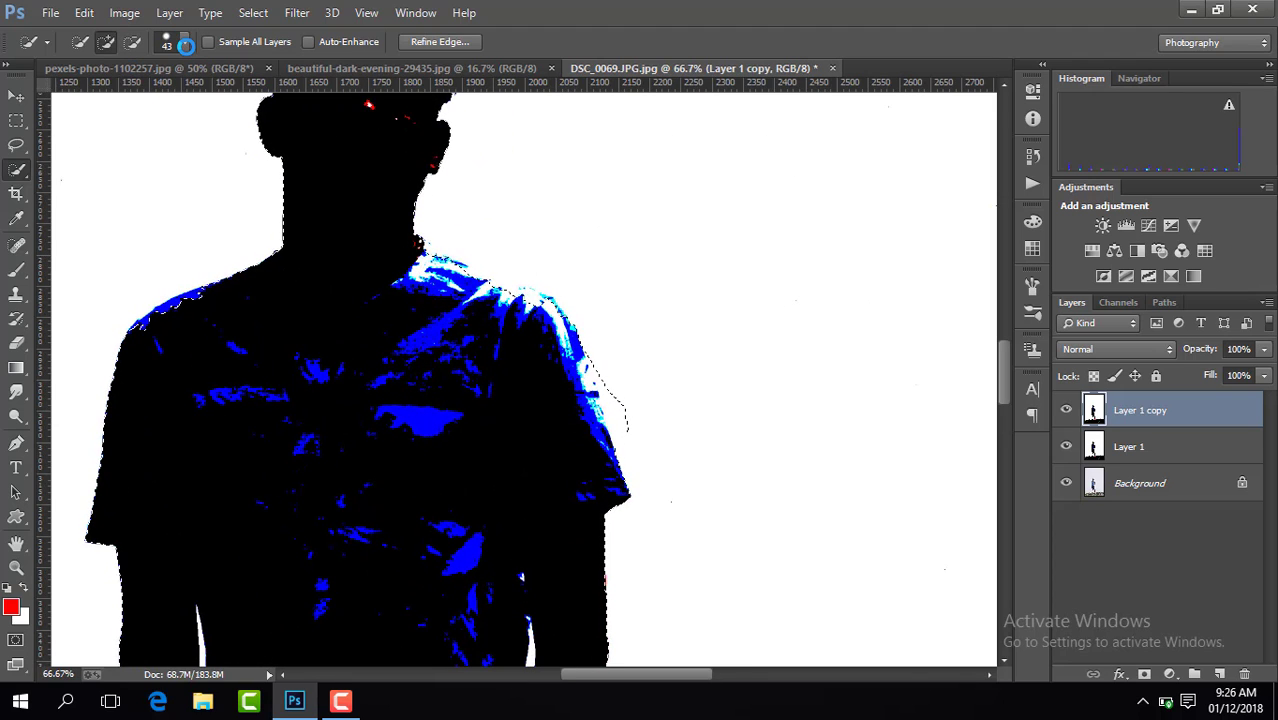
click(185, 44)
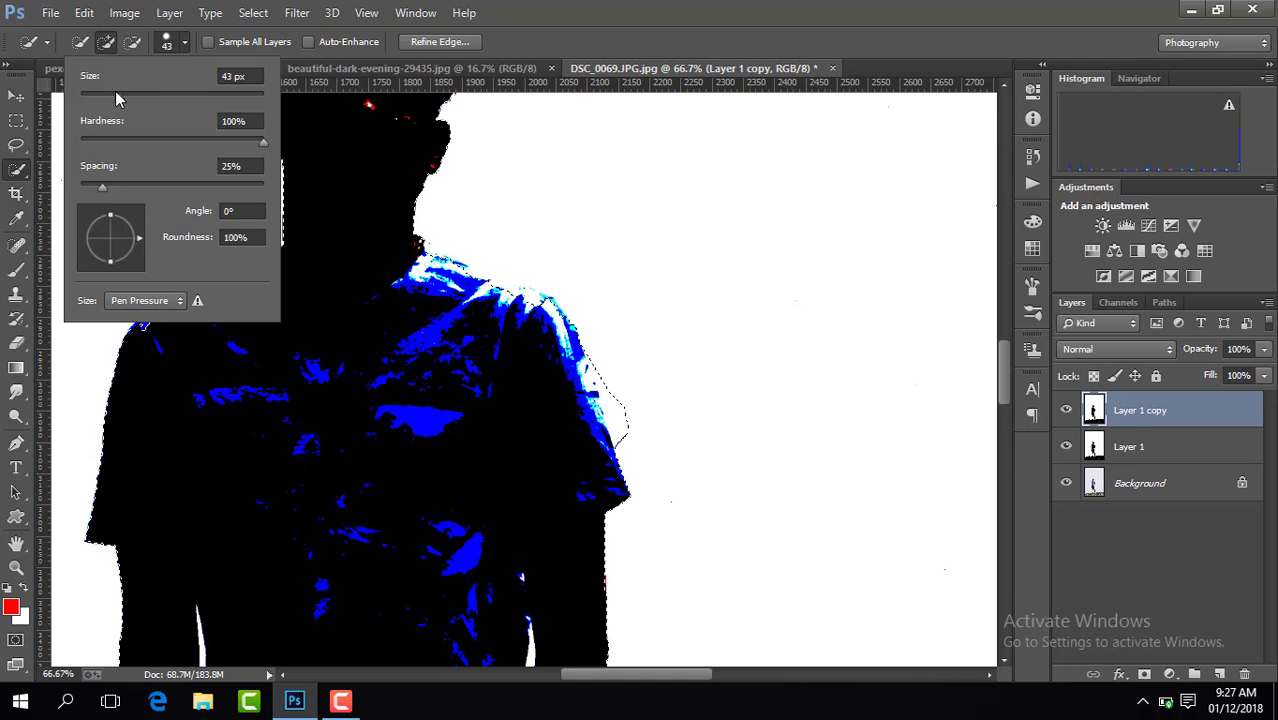
drag(119, 97, 100, 97)
key(Return)
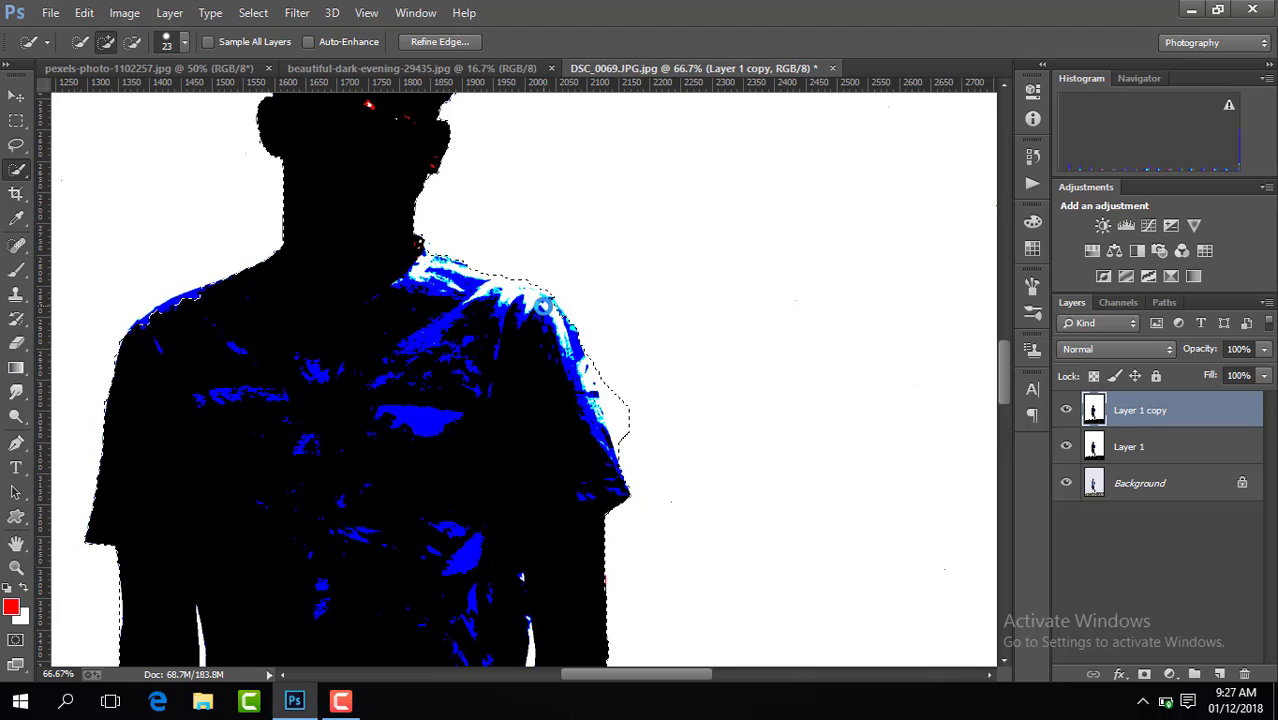
click(398, 244)
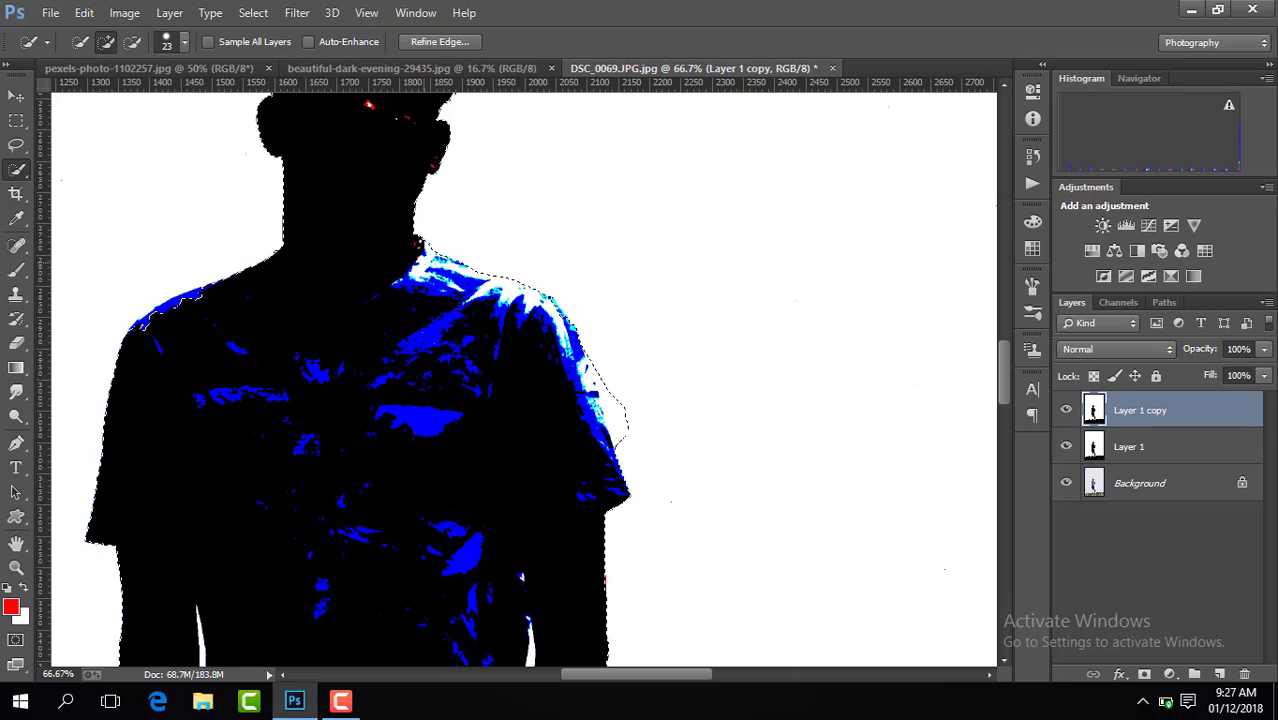
key(alt)
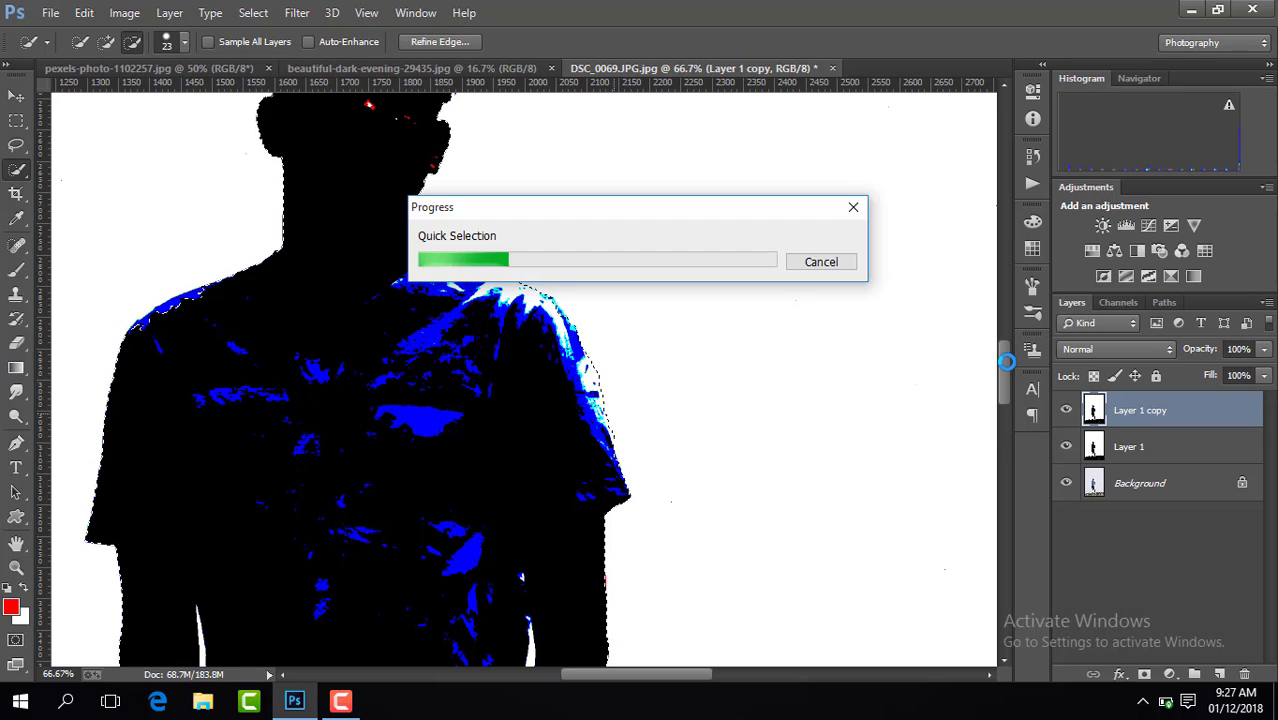
Extend the selection from the man's shoes over the dark ground beneath them
mouse_move(1004, 357)
mouse_down()
mouse_move(1006, 396)
mouse_move(1006, 372)
mouse_up()
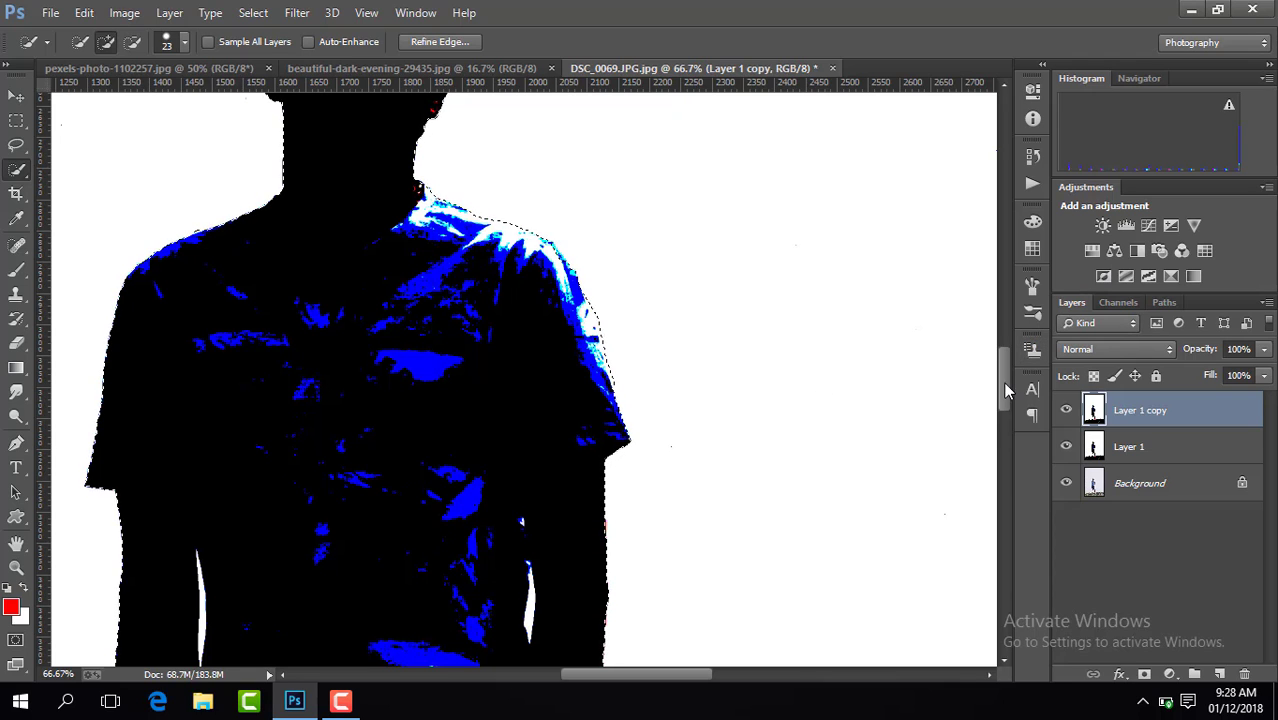
drag(1007, 358, 1005, 529)
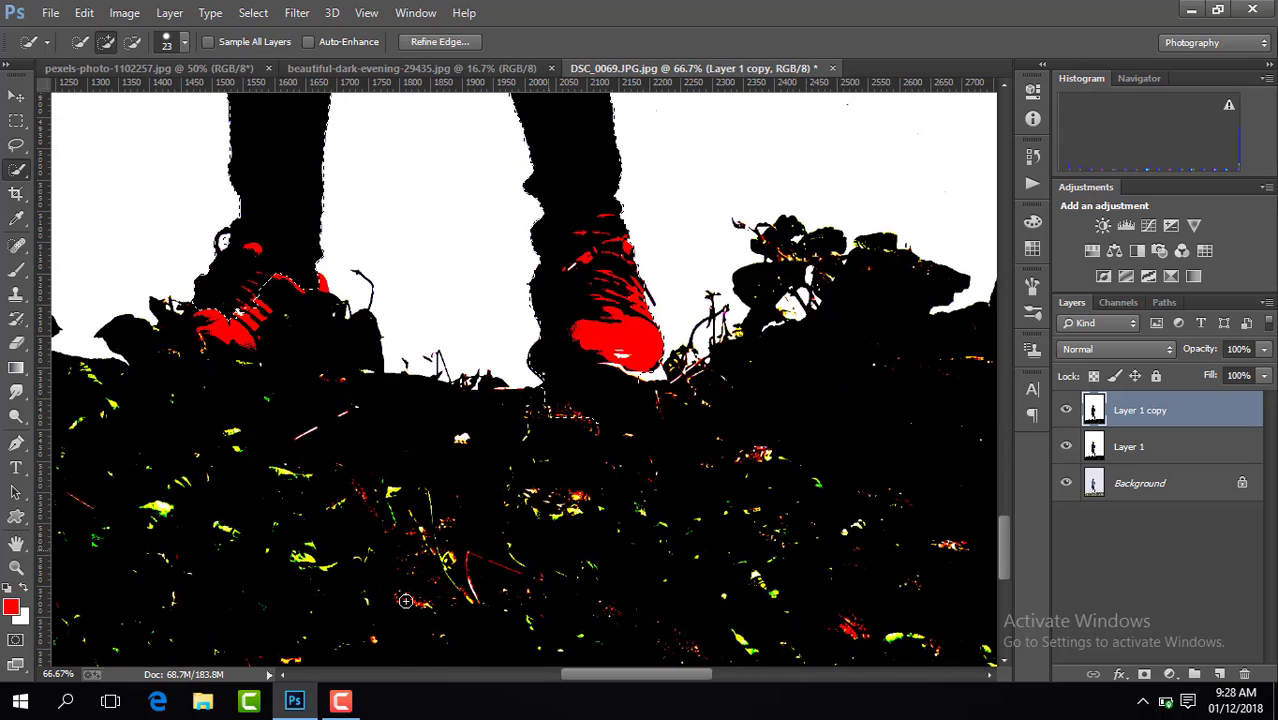
mouse_move(598, 436)
mouse_down()
mouse_move(574, 500)
mouse_move(496, 486)
mouse_up()
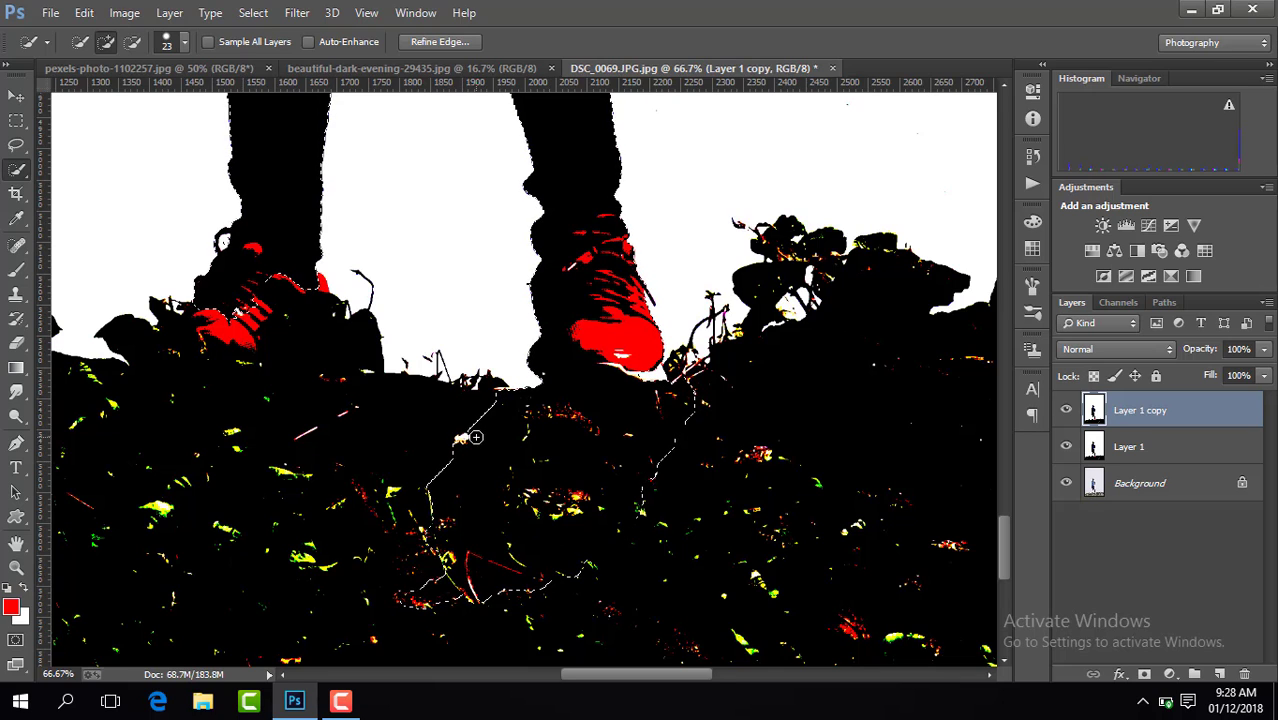
click(325, 657)
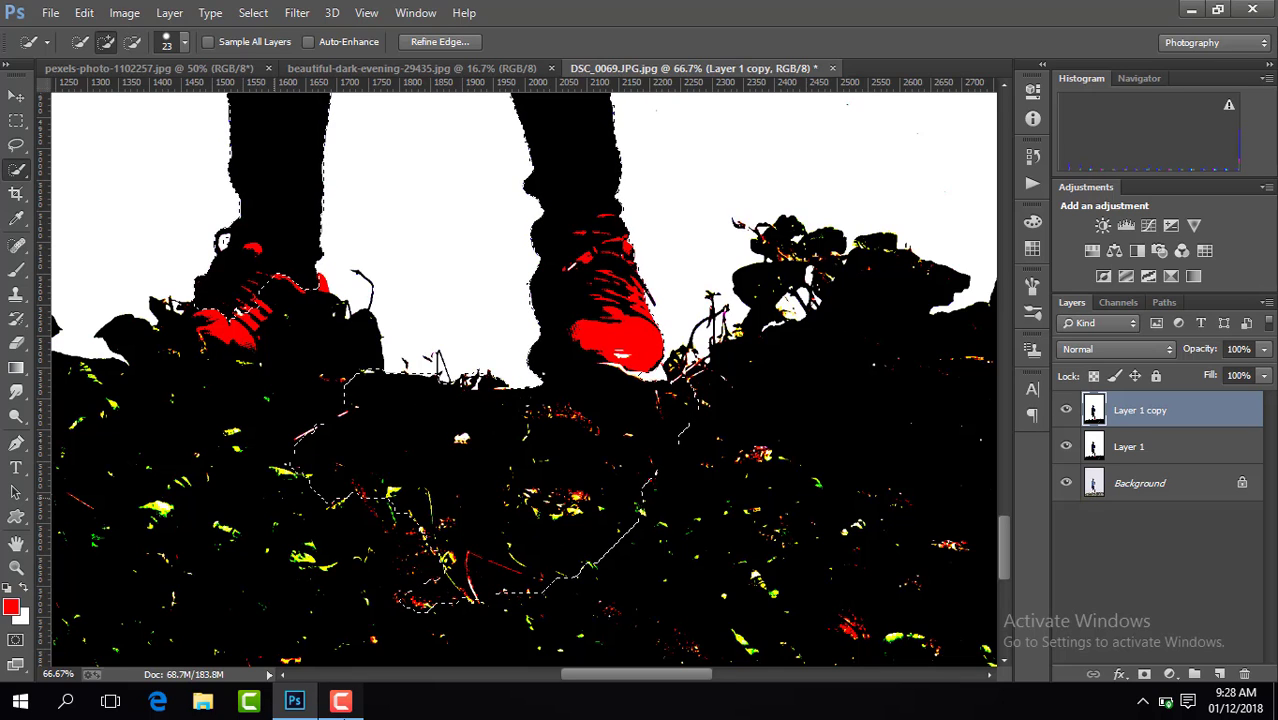
click(490, 590)
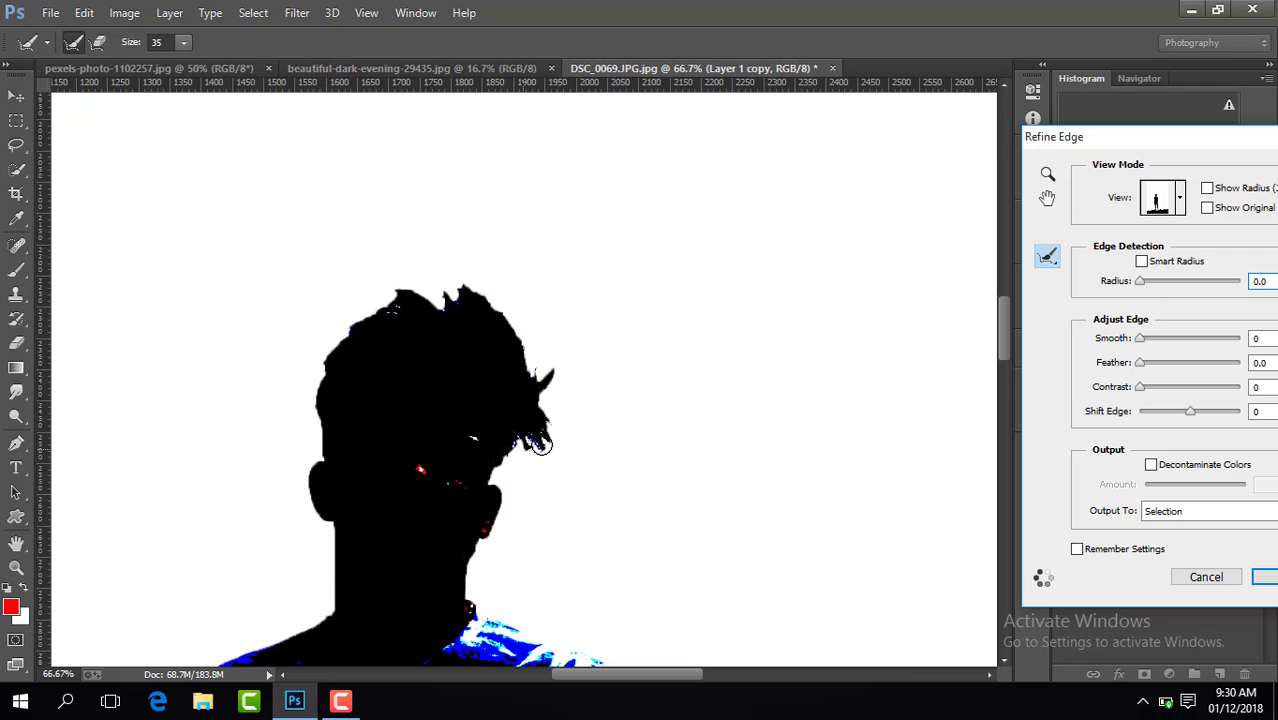
Use Refine Edge to brush over the hair outline and the plants along the ground's horizon near the photo's right edge
mouse_move(540, 446)
mouse_down()
mouse_move(552, 401)
mouse_move(527, 347)
mouse_move(471, 289)
mouse_move(440, 290)
mouse_move(347, 344)
mouse_move(349, 324)
mouse_move(314, 437)
mouse_up()
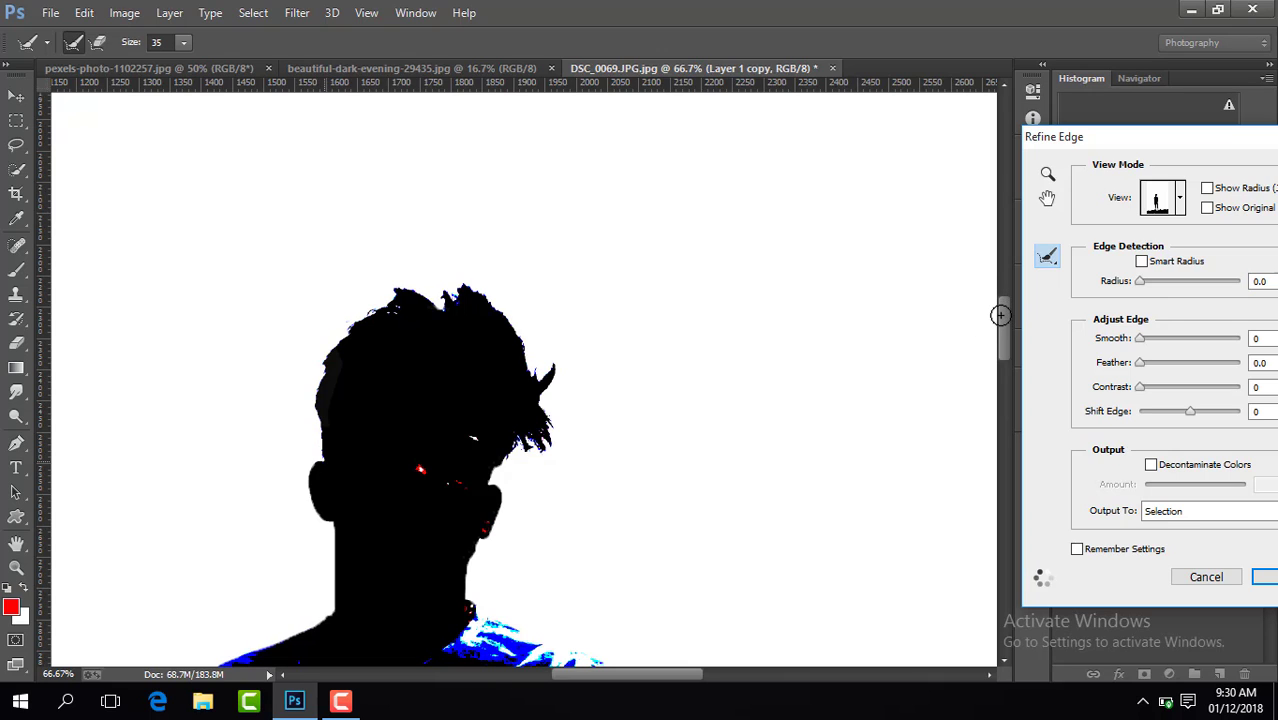
mouse_move(1003, 333)
mouse_down()
mouse_move(985, 482)
mouse_move(998, 572)
mouse_up()
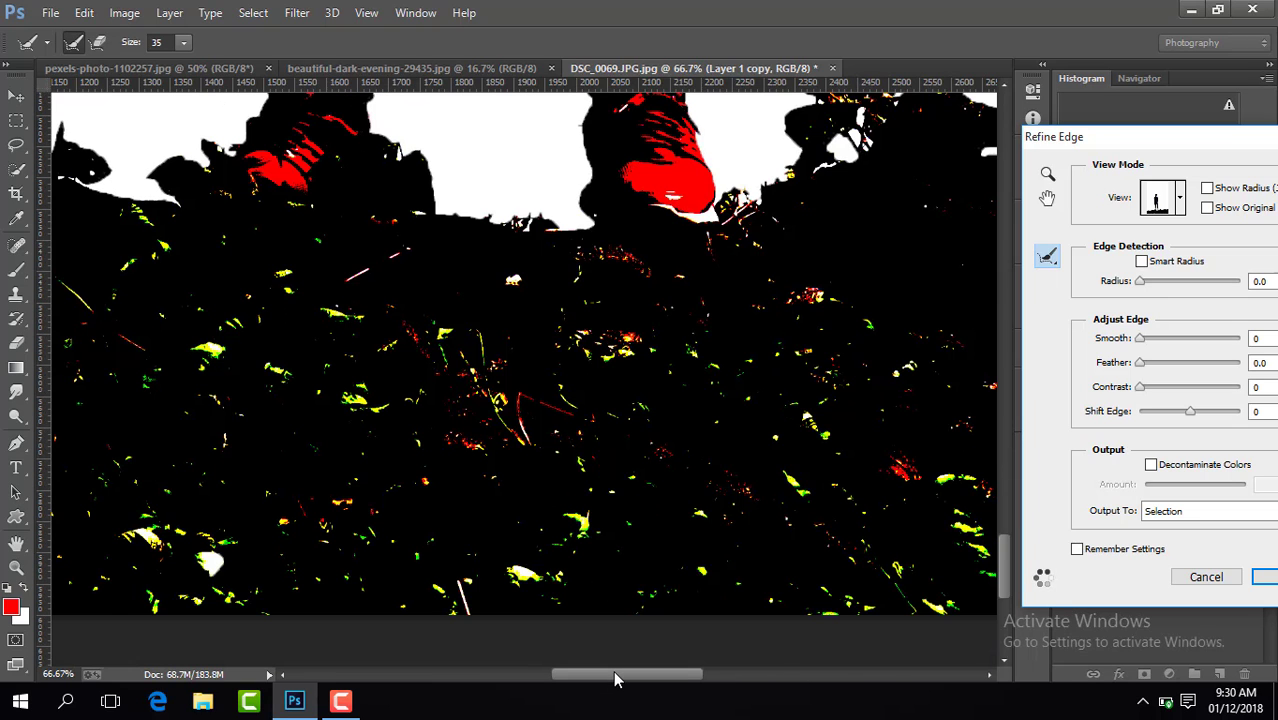
drag(613, 670, 706, 671)
drag(1004, 567, 1003, 505)
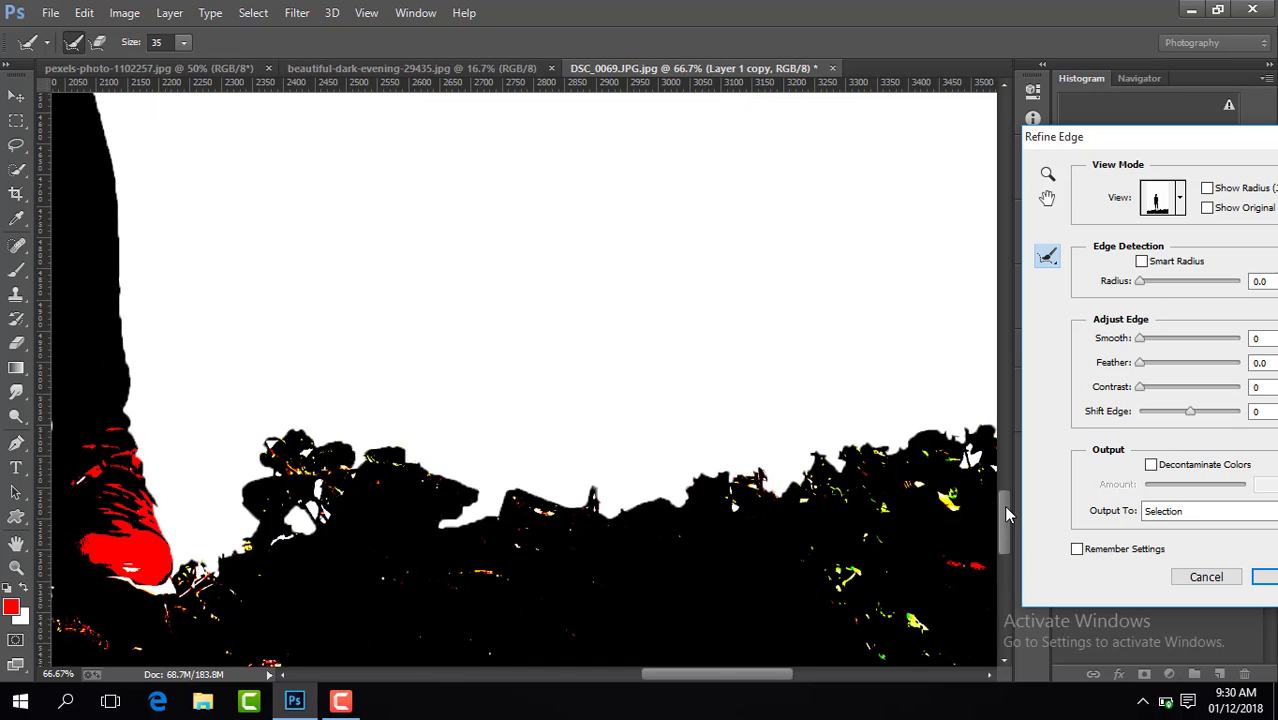
drag(706, 671, 775, 680)
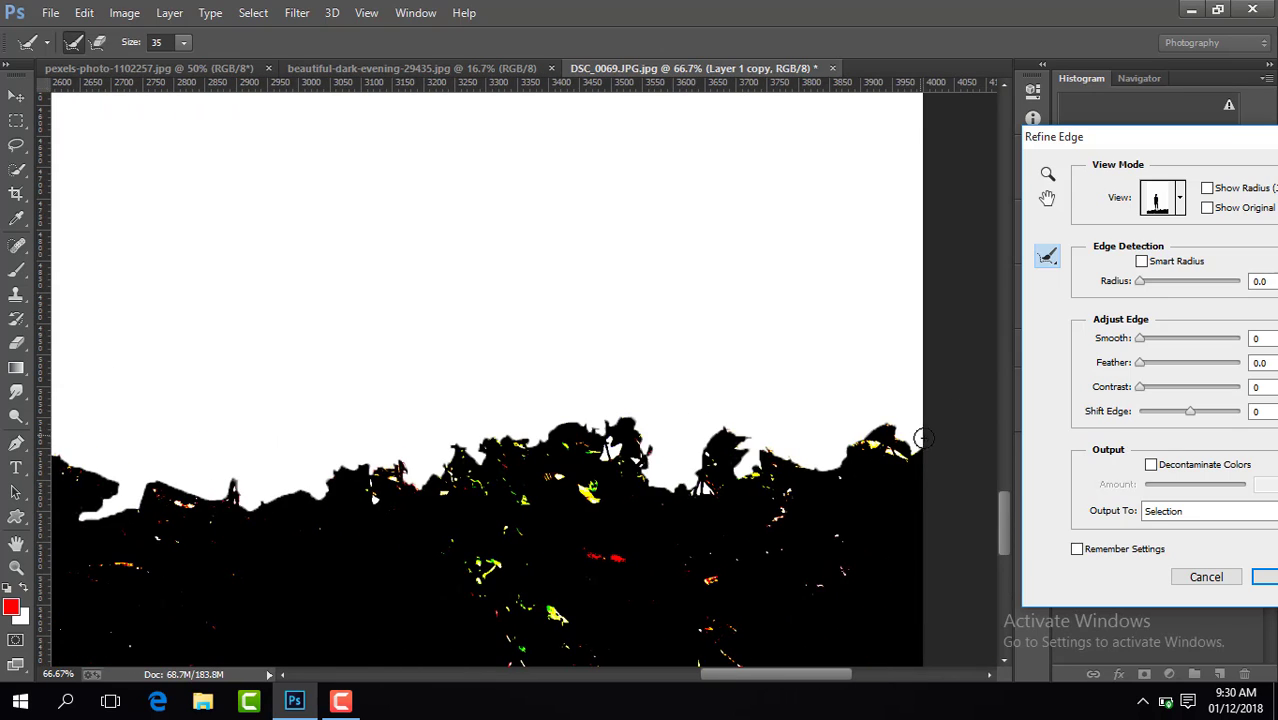
mouse_move(912, 380)
mouse_down()
mouse_move(811, 411)
mouse_move(825, 458)
mouse_move(869, 451)
mouse_move(763, 409)
mouse_move(810, 436)
mouse_move(681, 435)
mouse_move(735, 432)
mouse_move(692, 427)
mouse_move(707, 481)
mouse_move(630, 406)
mouse_move(646, 430)
mouse_move(582, 419)
mouse_move(426, 447)
mouse_move(479, 406)
mouse_move(363, 444)
mouse_move(348, 475)
mouse_move(247, 436)
mouse_move(322, 412)
mouse_move(360, 441)
mouse_move(255, 387)
mouse_move(385, 424)
mouse_move(304, 468)
mouse_move(223, 481)
mouse_move(253, 486)
mouse_move(175, 468)
mouse_move(107, 486)
mouse_move(141, 463)
mouse_move(259, 507)
mouse_move(426, 481)
mouse_up()
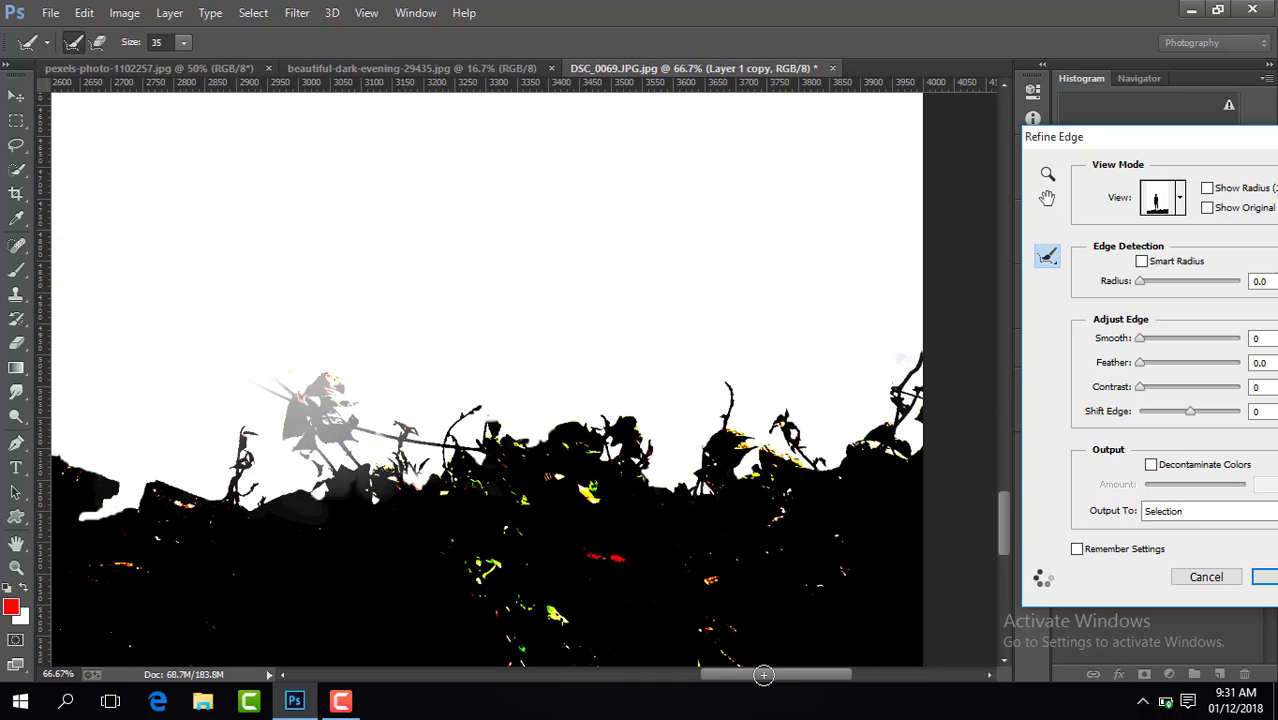
Brush the Refine Edge radius over the plants beside the right-hand shoe and the twigs between the two shoes
drag(754, 681, 696, 681)
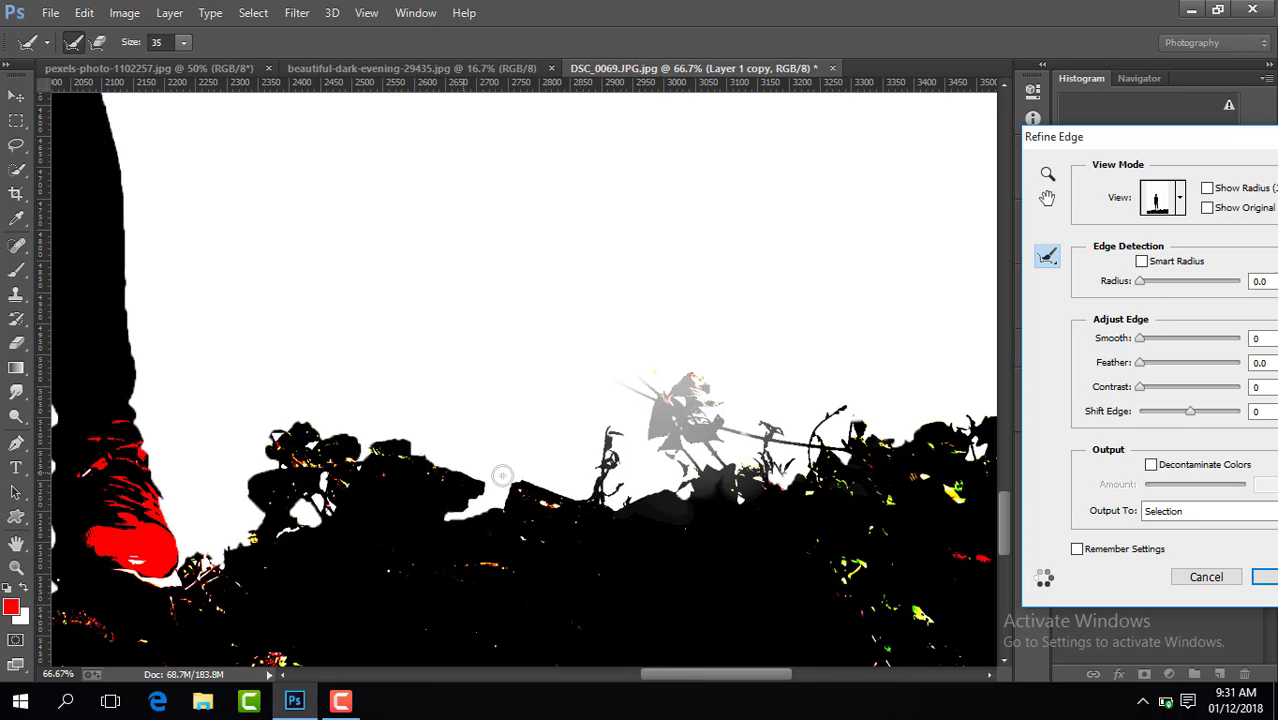
mouse_move(300, 423)
mouse_down()
mouse_move(255, 430)
mouse_move(250, 524)
mouse_move(212, 533)
mouse_move(308, 520)
mouse_move(310, 497)
mouse_up()
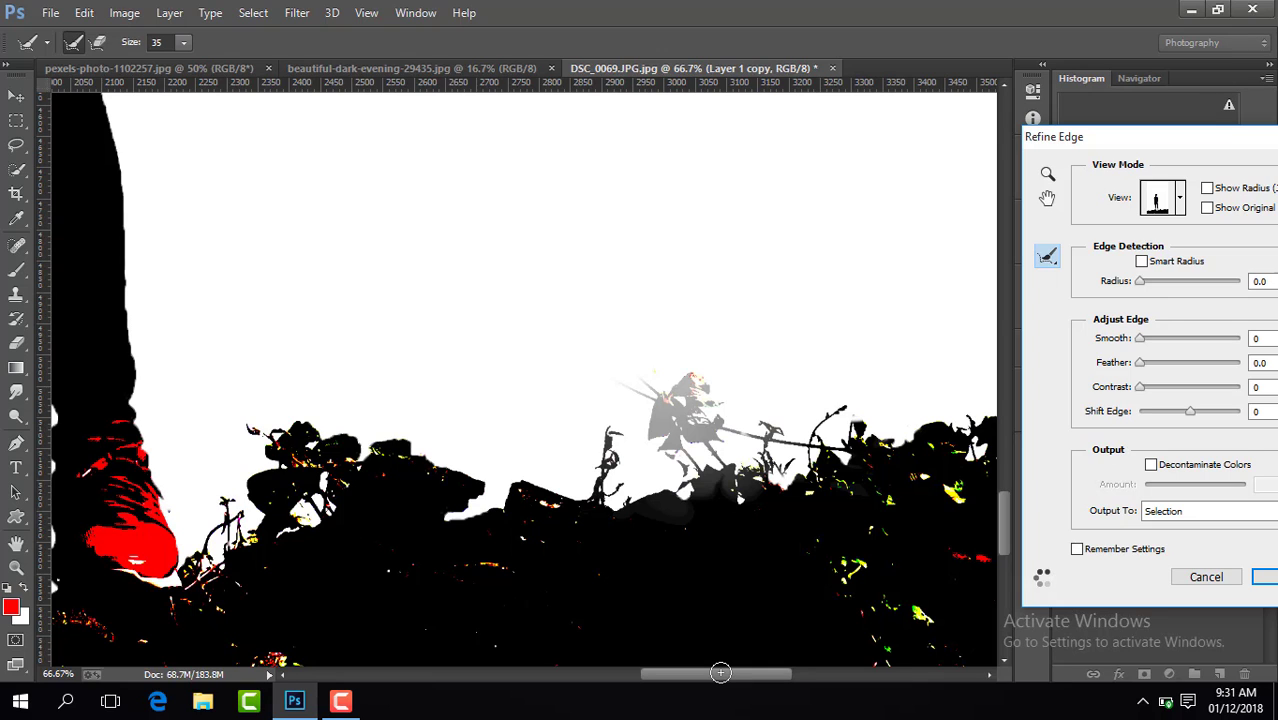
drag(723, 678, 597, 668)
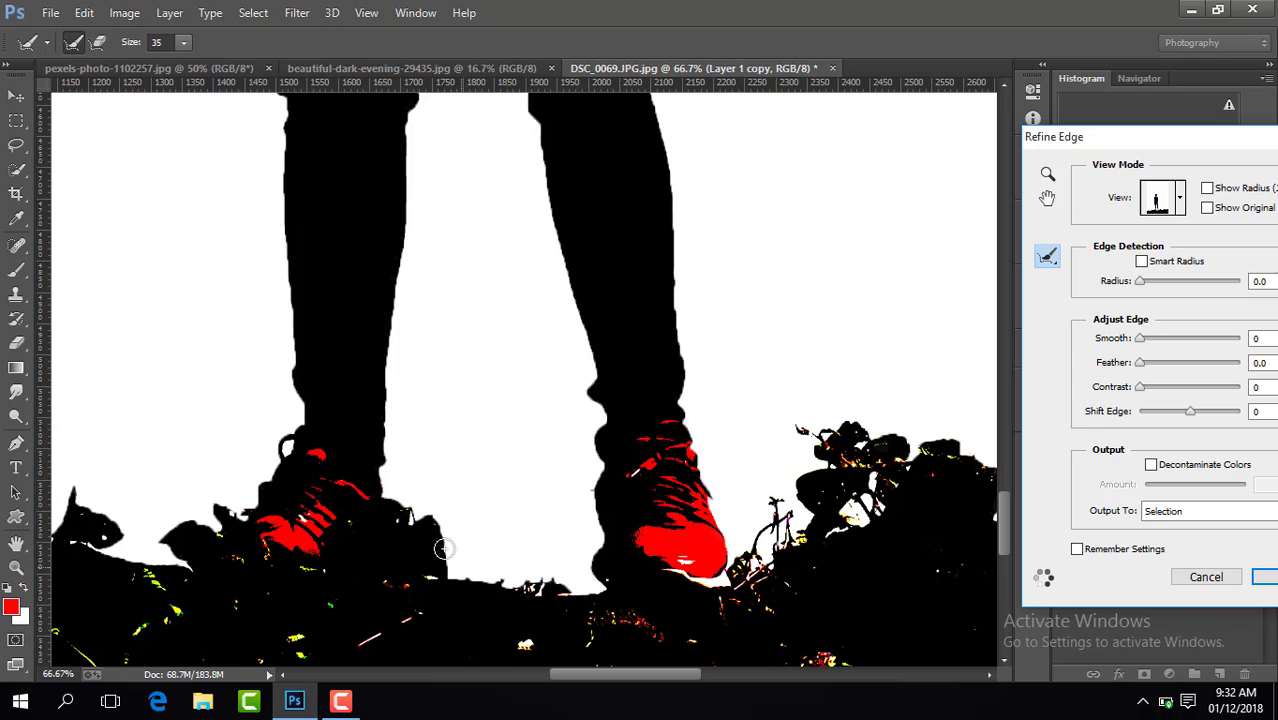
mouse_move(443, 548)
mouse_down()
mouse_move(470, 570)
mouse_move(425, 495)
mouse_up()
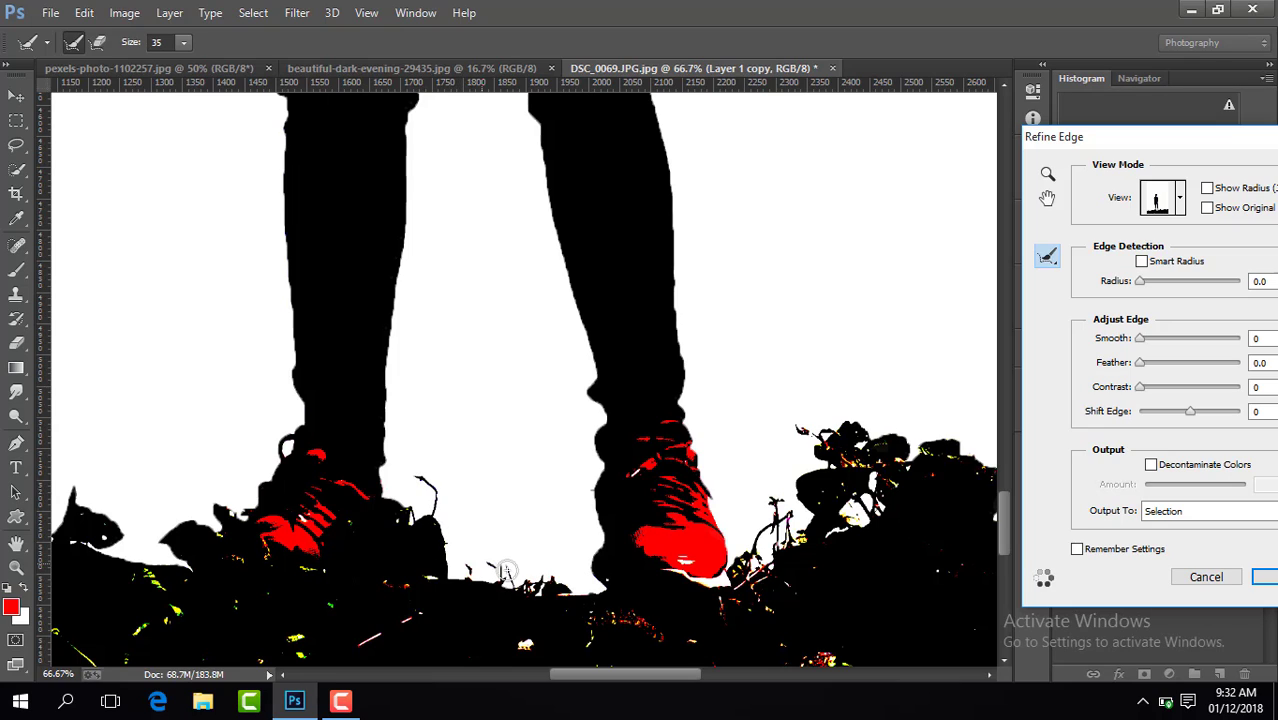
mouse_move(506, 570)
mouse_down()
mouse_move(582, 588)
mouse_move(576, 564)
mouse_up()
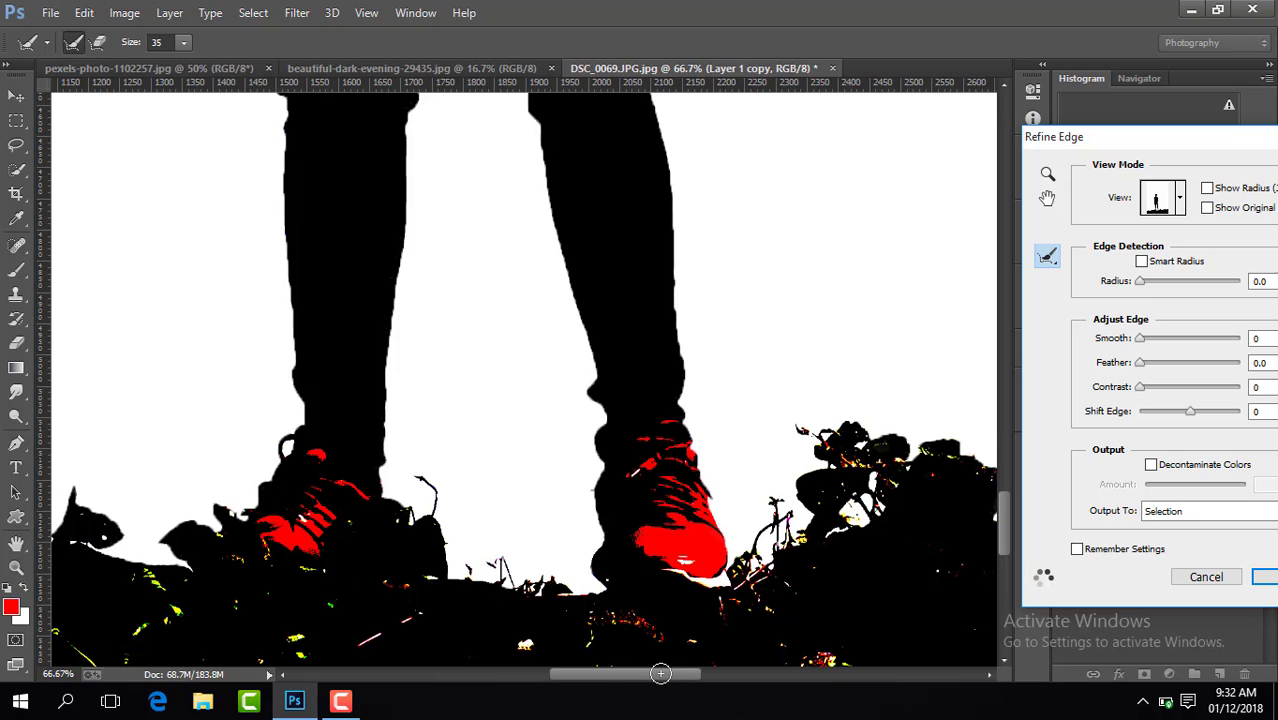
drag(660, 673, 593, 673)
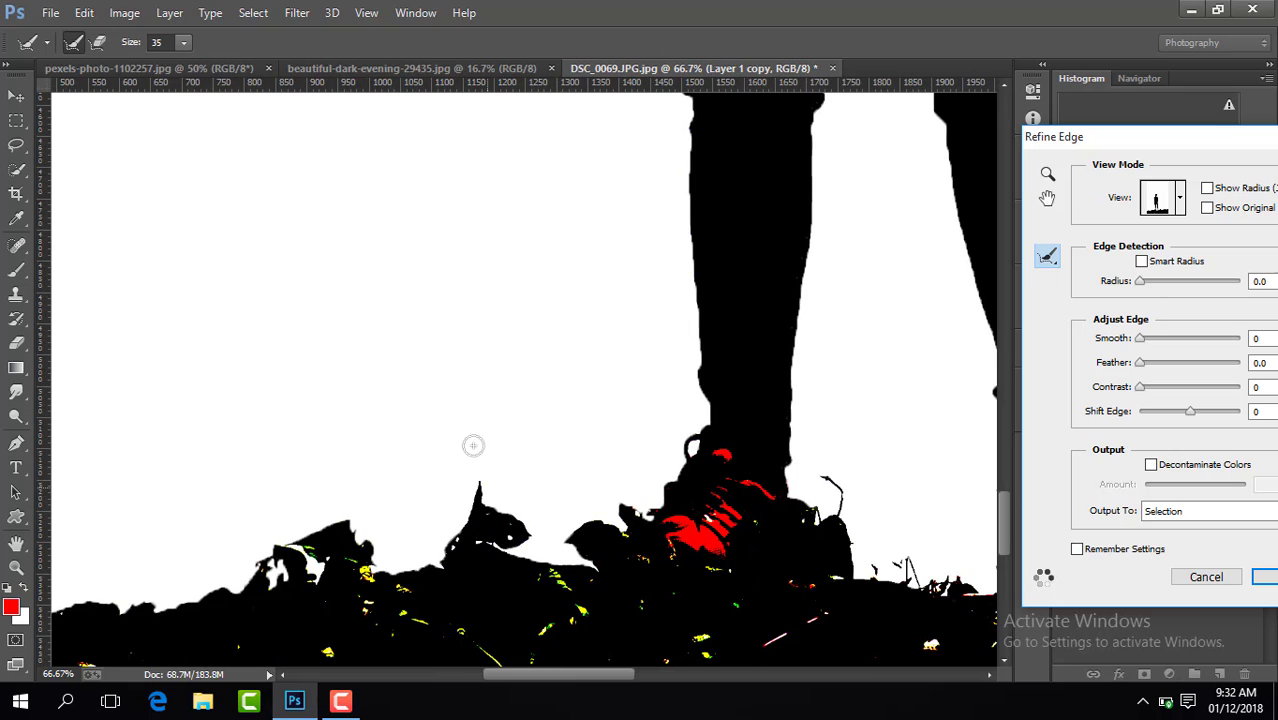
Brush the Refine Edge radius over the thin stems and leaves along the horizon as far as the photo's left edge
mouse_move(345, 529)
mouse_down()
mouse_move(372, 503)
mouse_move(198, 582)
mouse_move(188, 522)
mouse_move(160, 500)
mouse_move(120, 602)
mouse_up()
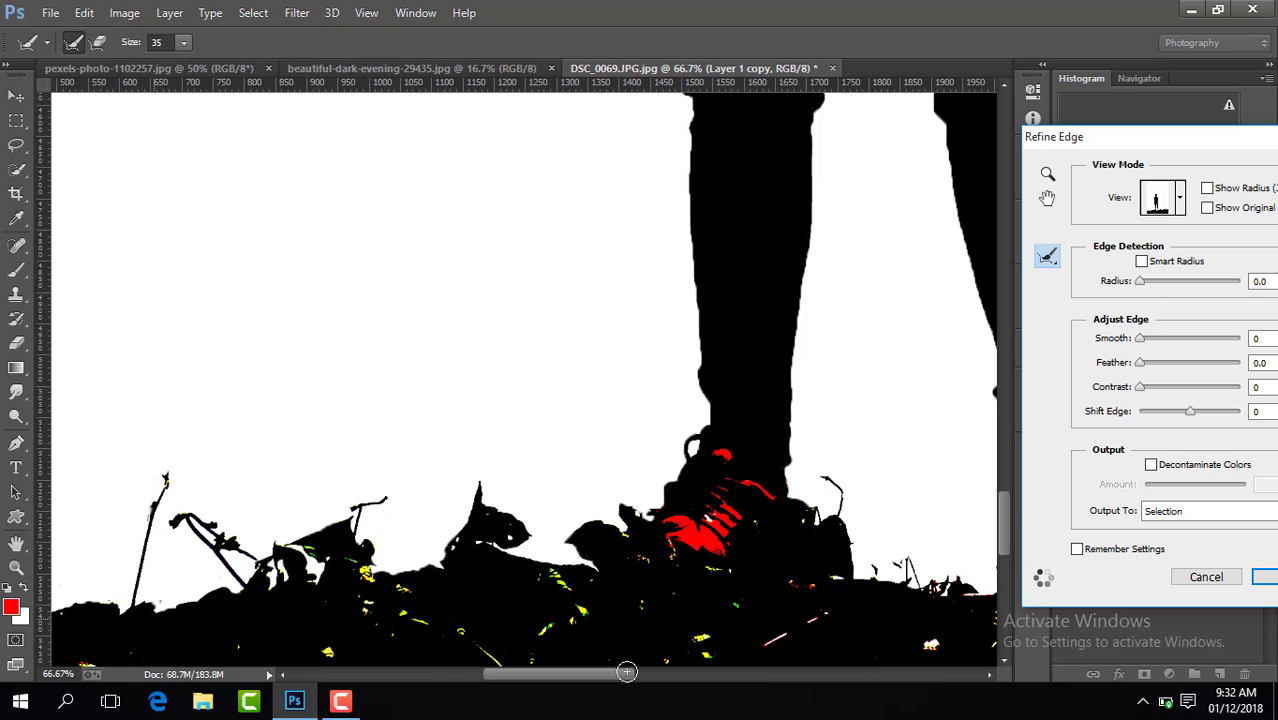
drag(627, 675, 560, 675)
drag(258, 577, 373, 577)
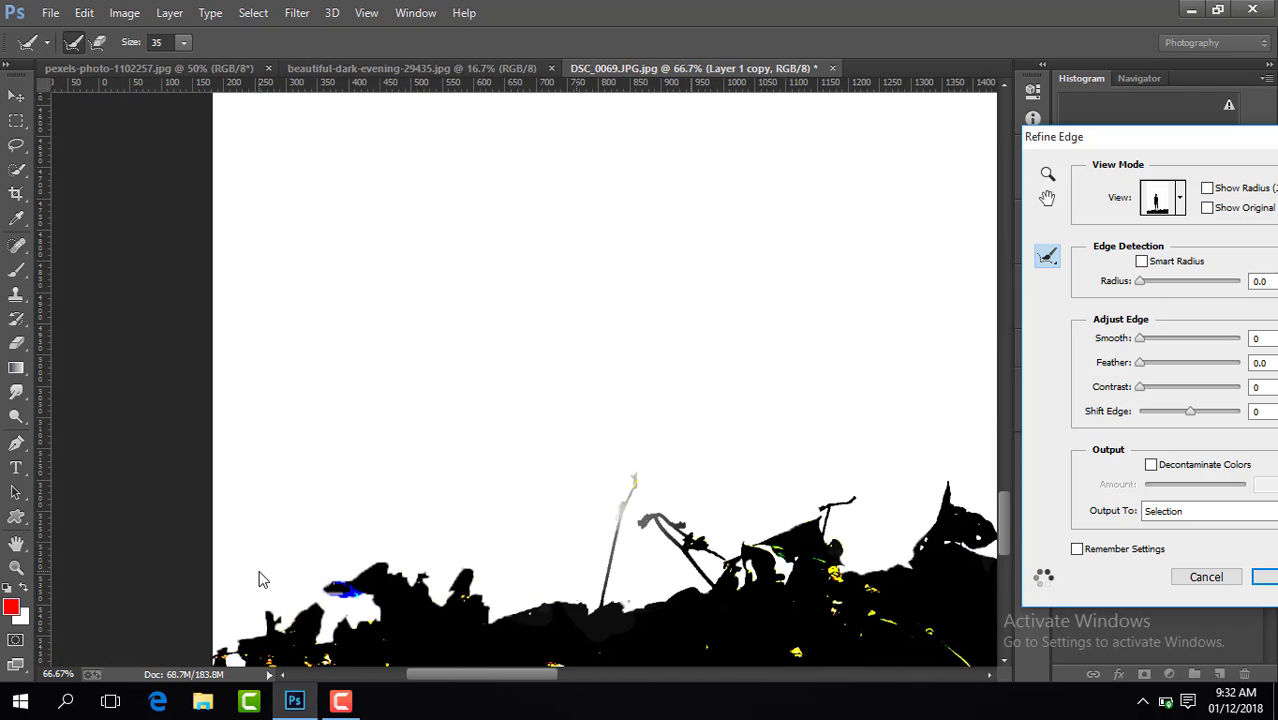
mouse_move(306, 601)
mouse_down()
mouse_move(249, 634)
mouse_move(233, 585)
mouse_up()
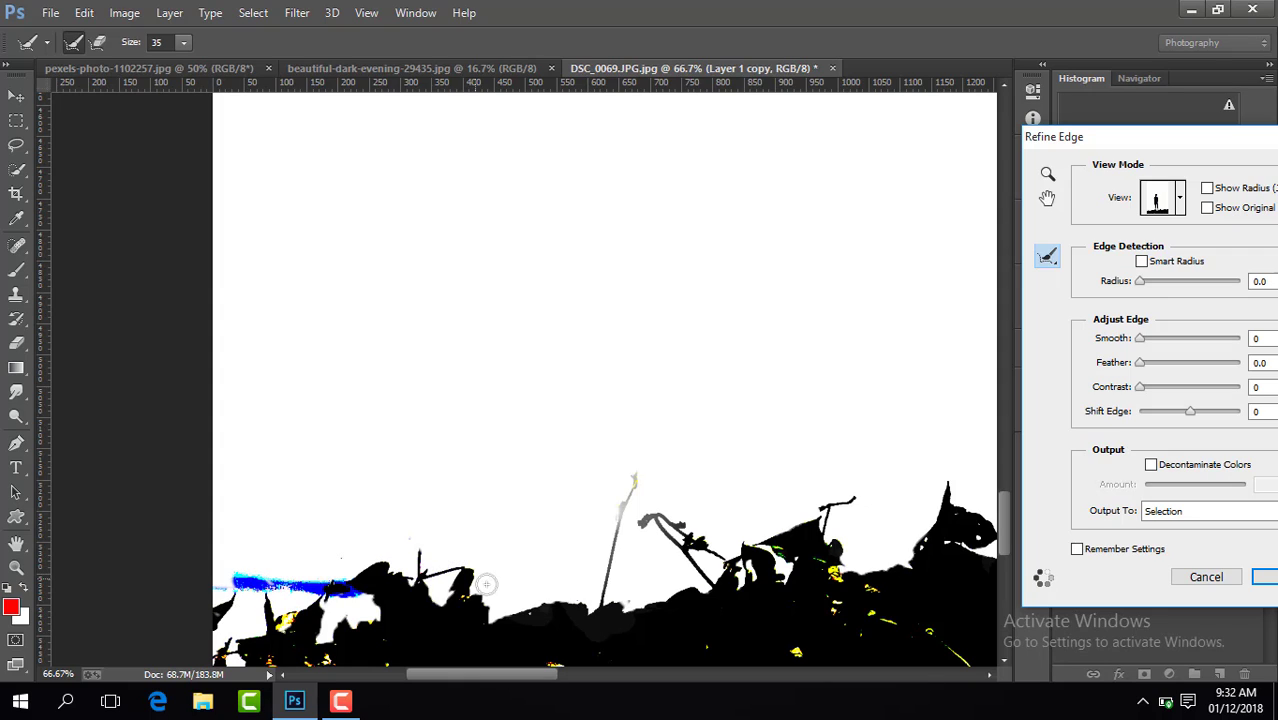
mouse_move(461, 498)
mouse_down()
mouse_move(464, 443)
mouse_move(479, 460)
mouse_move(528, 432)
mouse_move(547, 493)
mouse_move(576, 512)
mouse_move(562, 466)
mouse_up()
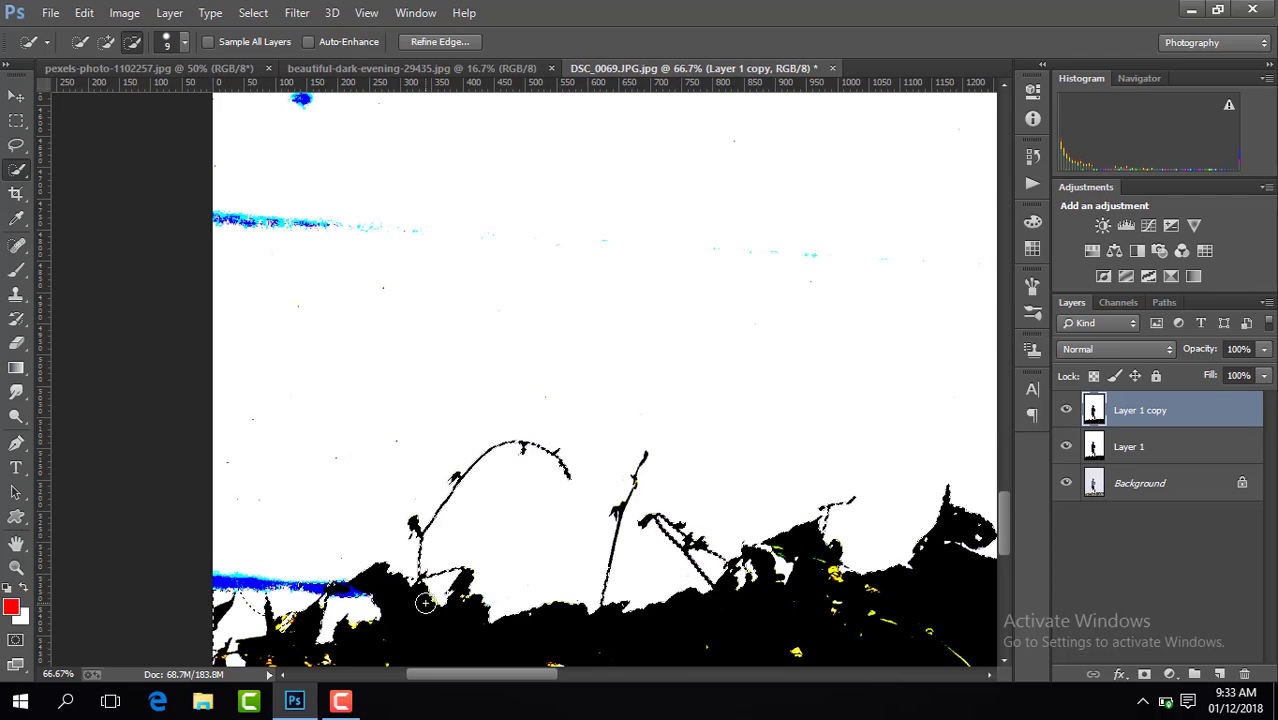
Copy the selected man and ground to a new layer
key(ctrl+minus)
key(ctrl+j)
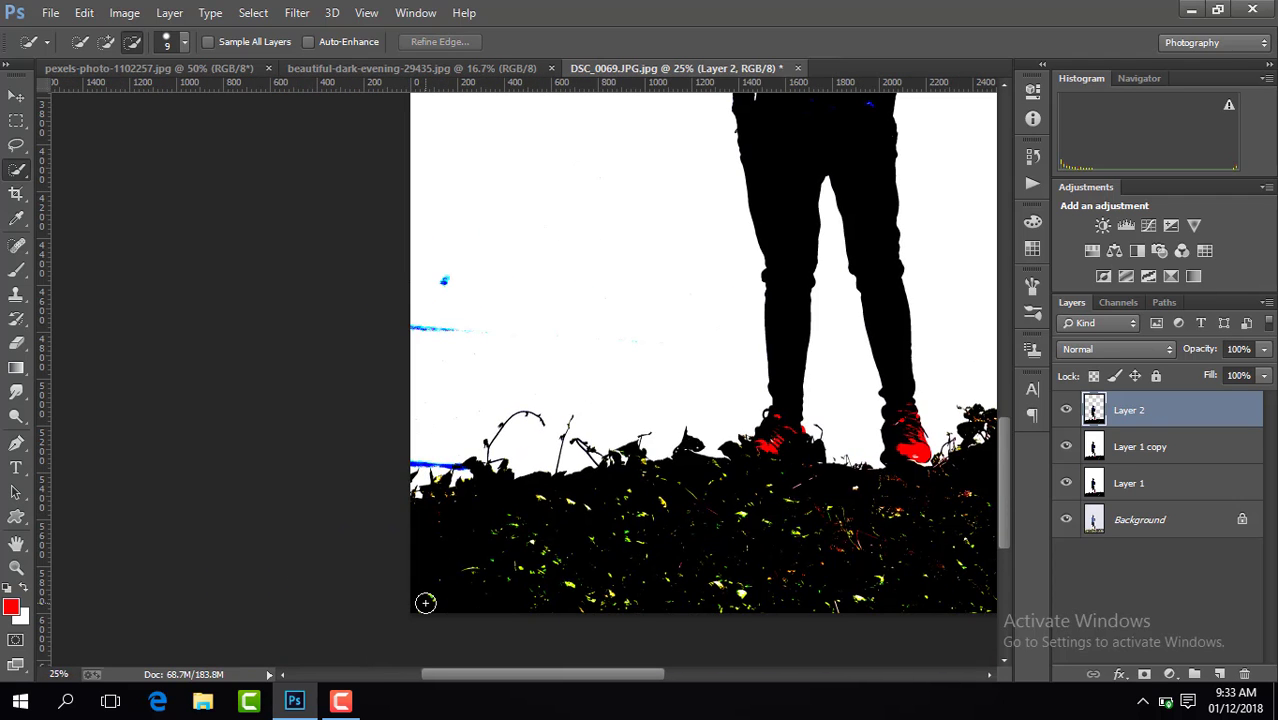
key(ctrl+minus)
key(ctrl+minus)
key(ctrl+minus)
key(ctrl+minus)
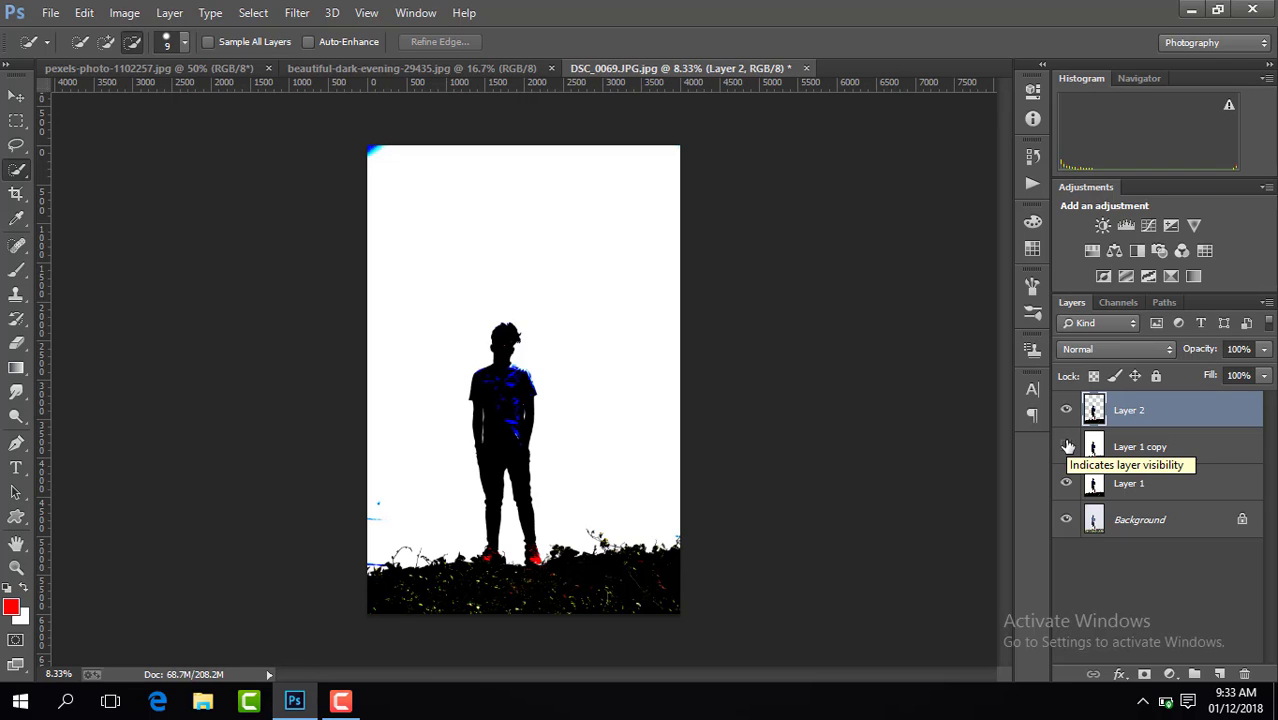
Hide and delete Layer 1 copy, Layer 1 and Background, keeping only the cutout on Layer 2
click(1067, 447)
click(1067, 484)
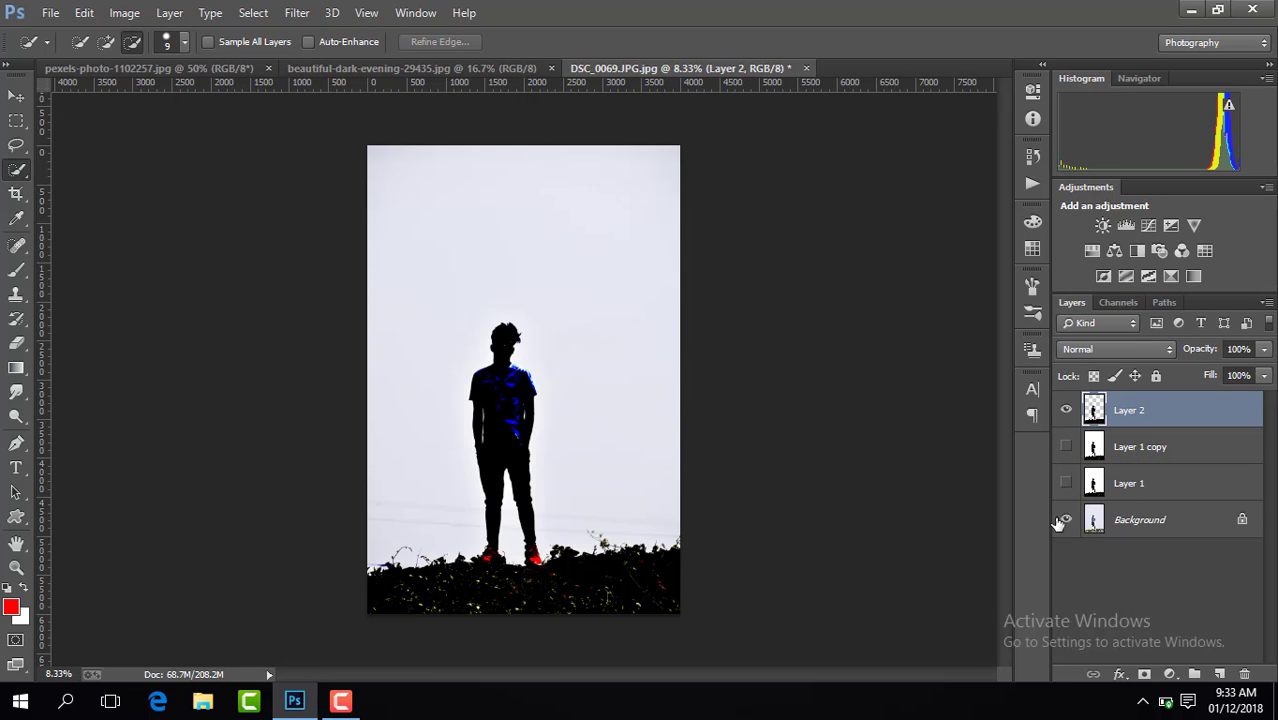
click(1066, 520)
click(1140, 447)
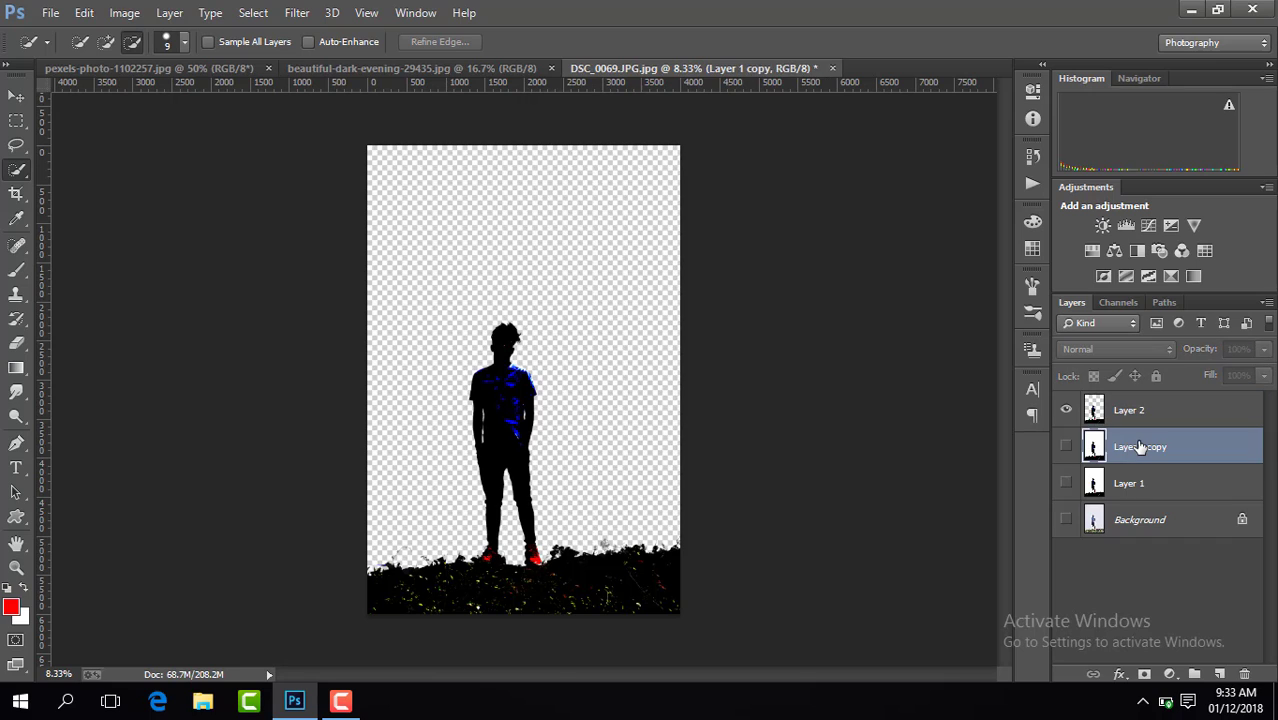
key(Delete)
key(Delete)
key(Delete)
click(1066, 410)
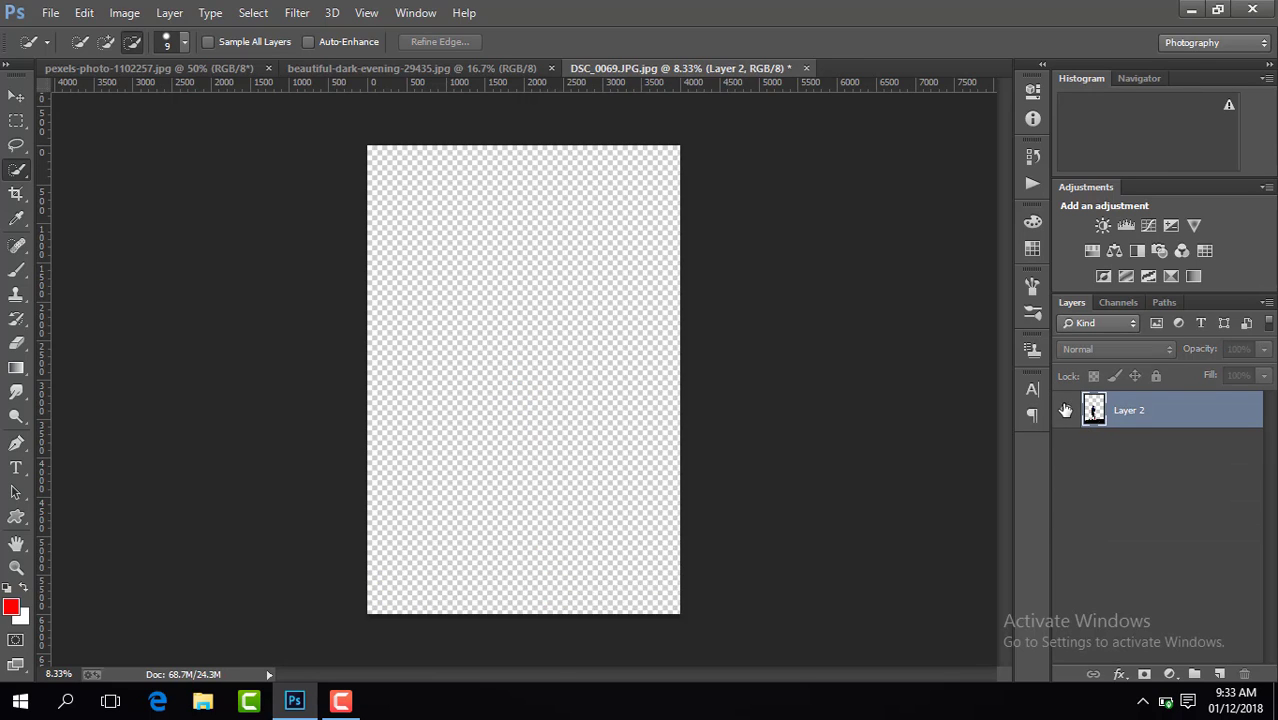
click(1066, 410)
In the Camera Raw Filter, set the HSL saturation of Reds, Oranges, Yellows, Greens, Aquas and Blues to -100
click(297, 12)
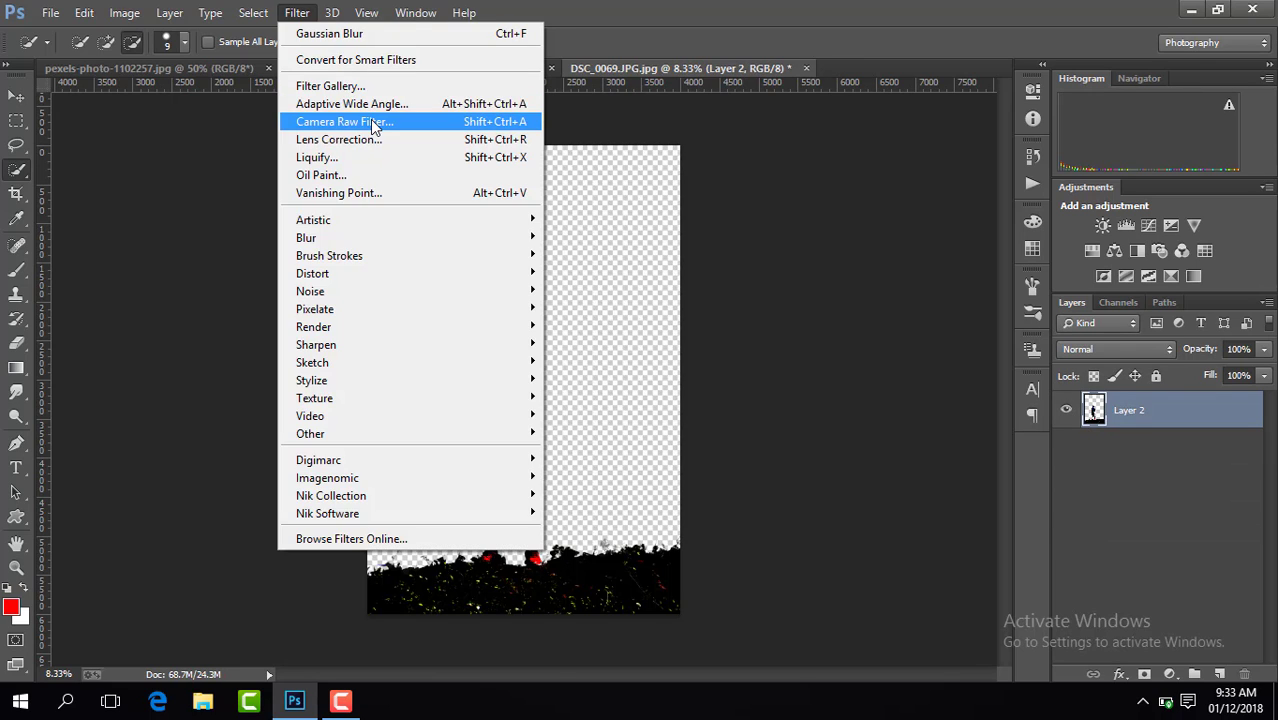
click(371, 121)
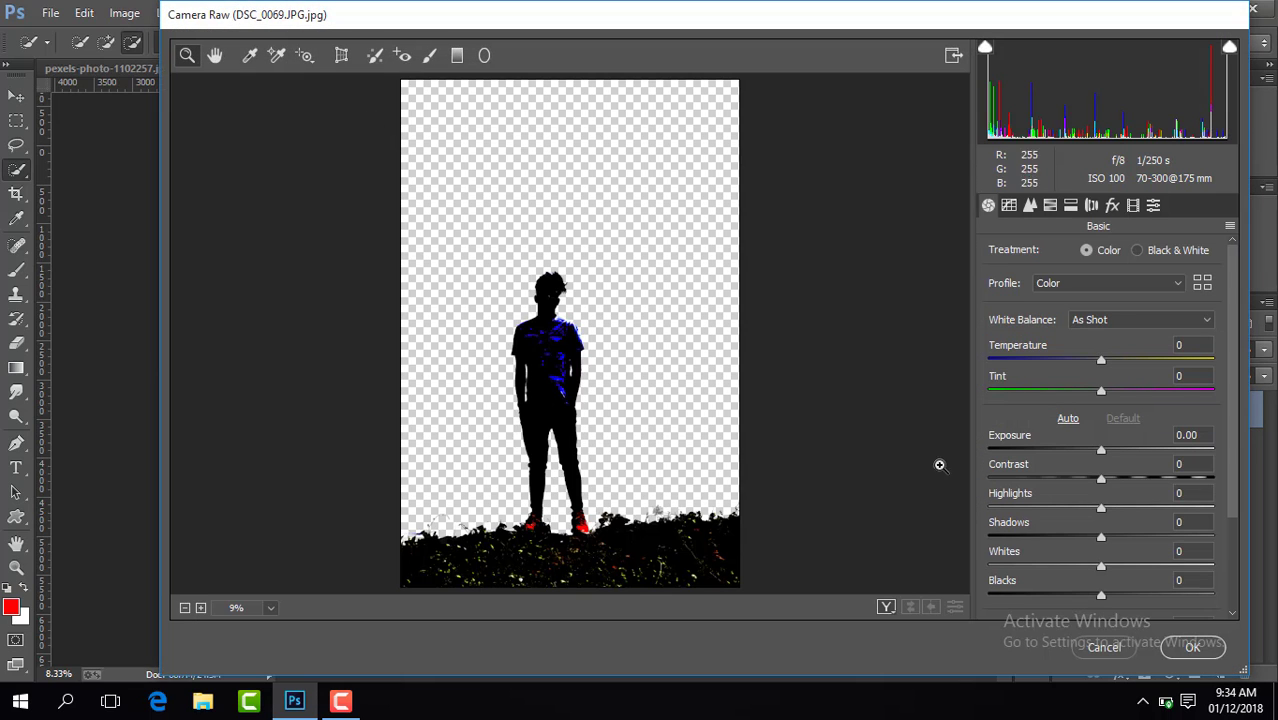
click(341, 700)
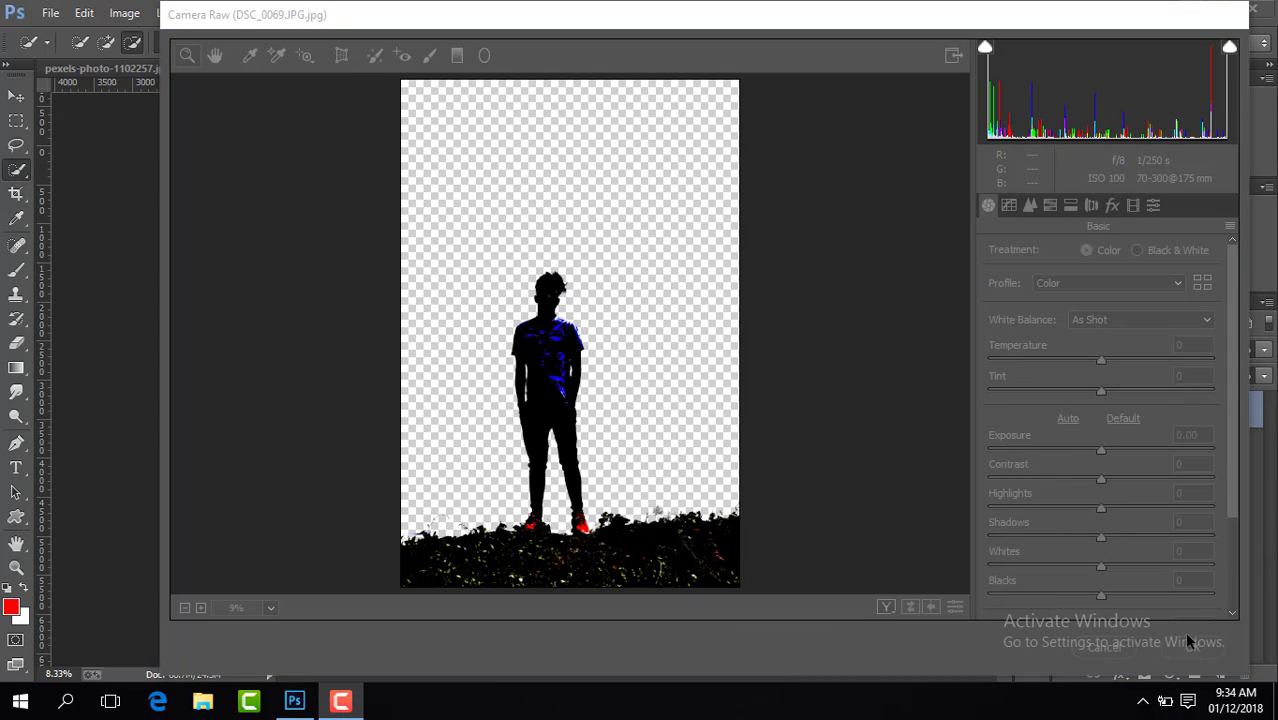
click(941, 397)
click(270, 607)
click(267, 585)
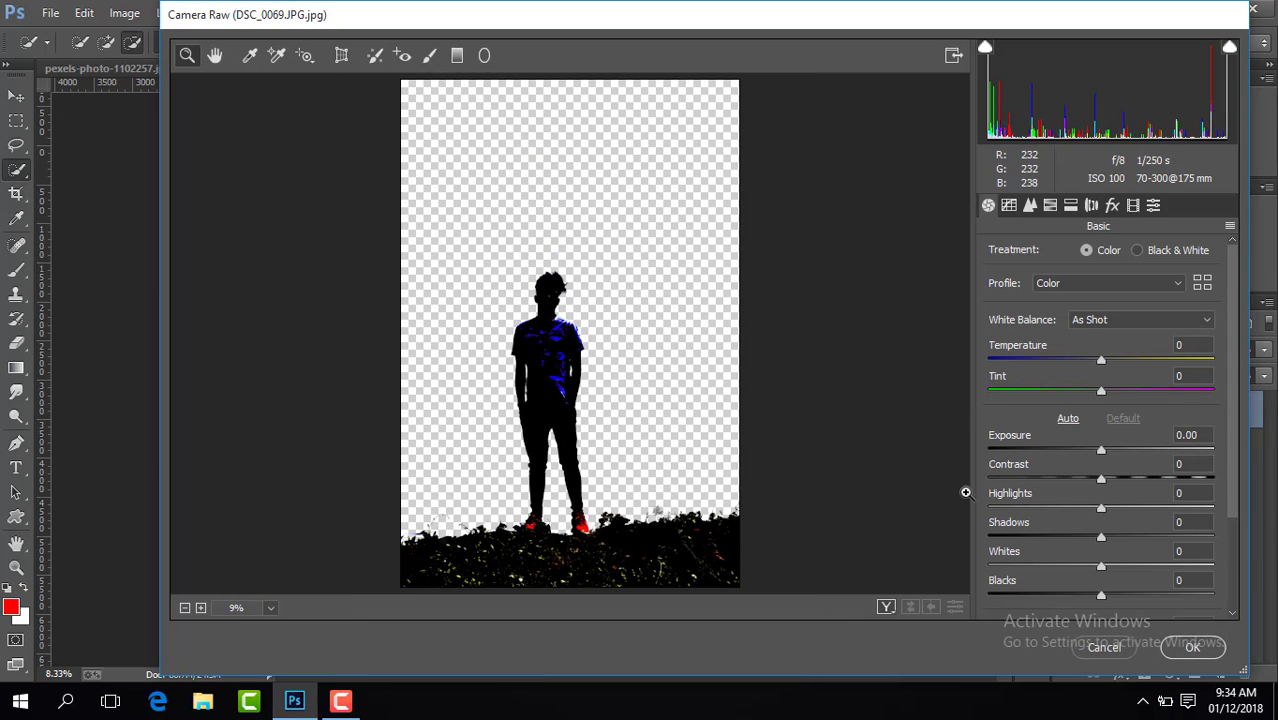
click(1050, 205)
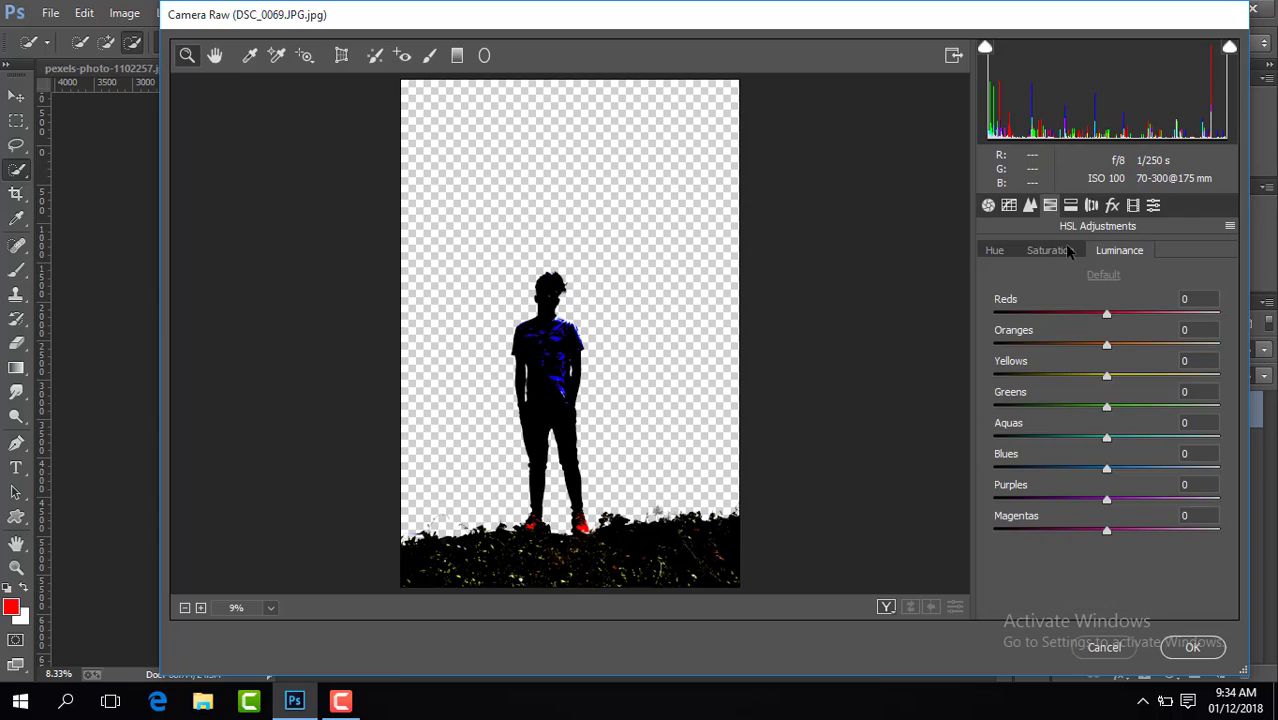
click(1050, 250)
drag(1106, 471, 904, 502)
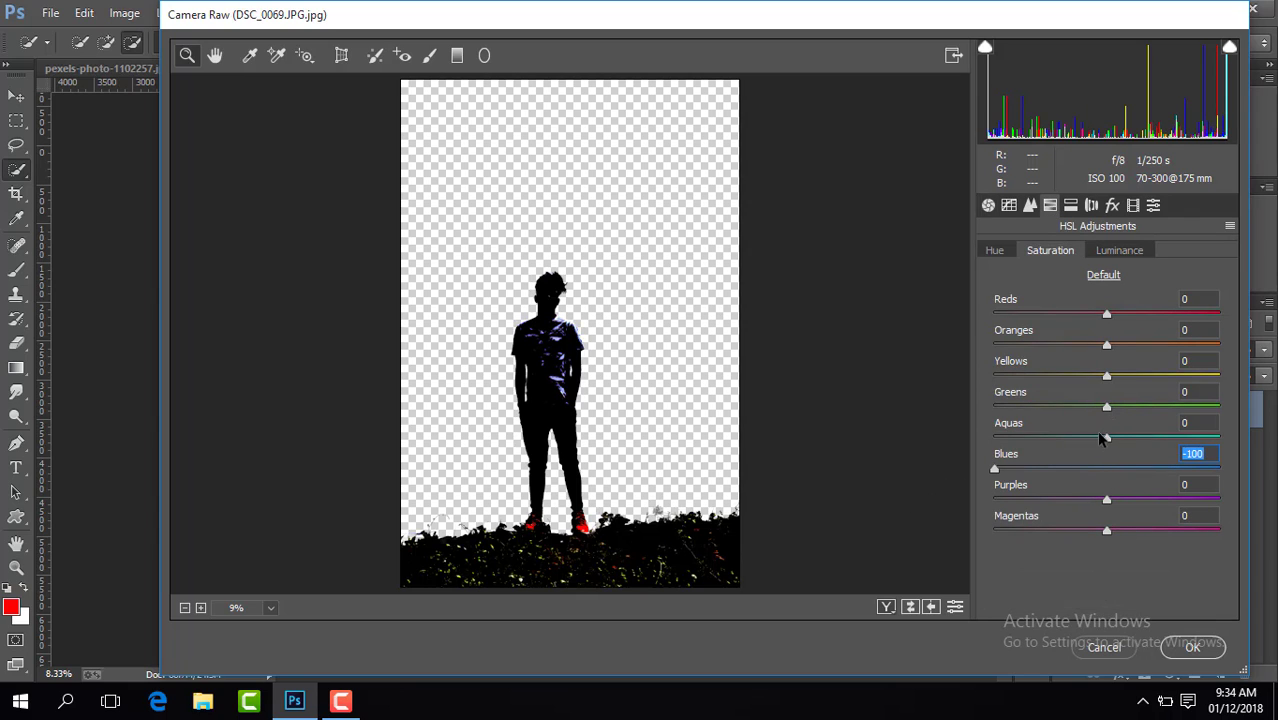
drag(1008, 441, 992, 438)
drag(1107, 408, 1005, 407)
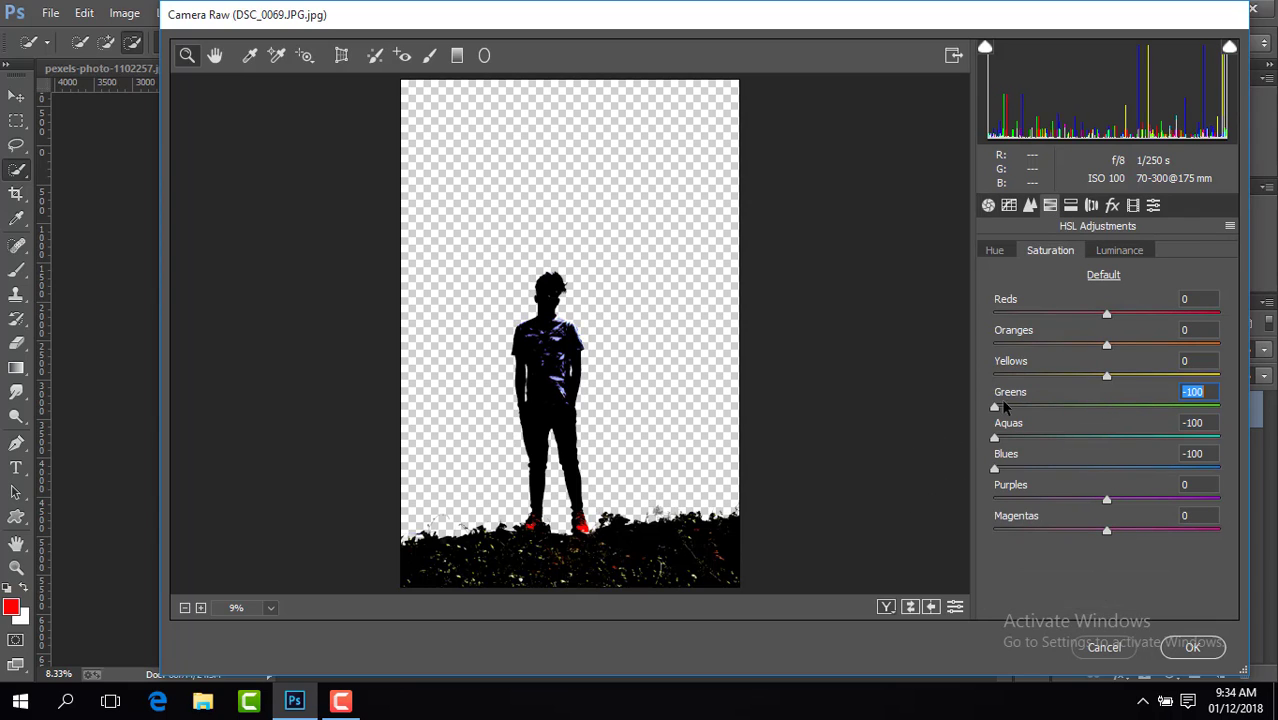
drag(1106, 377, 944, 406)
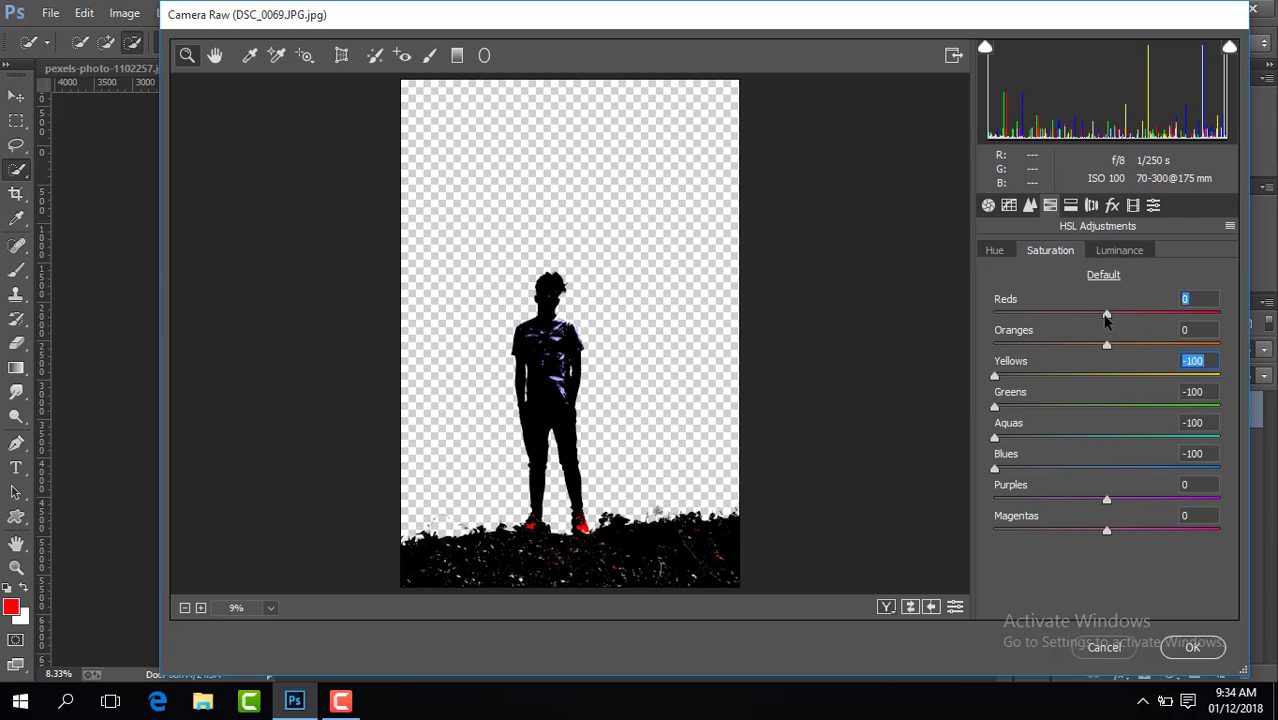
drag(1107, 316, 875, 362)
drag(1107, 345, 918, 354)
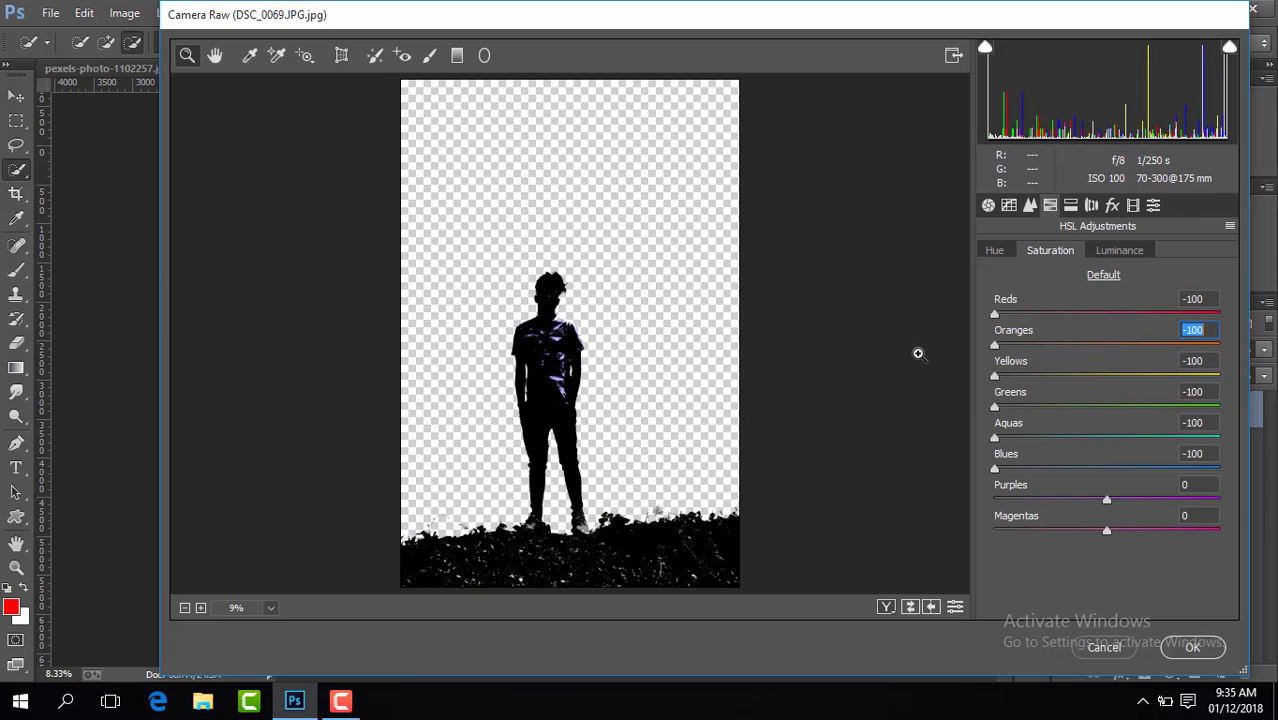
Set Highlights to -100 and Contrast to +100, lower Exposure to its minimum, and apply the filter to the cutout
click(988, 205)
drag(1101, 449, 1012, 450)
drag(1101, 508, 907, 541)
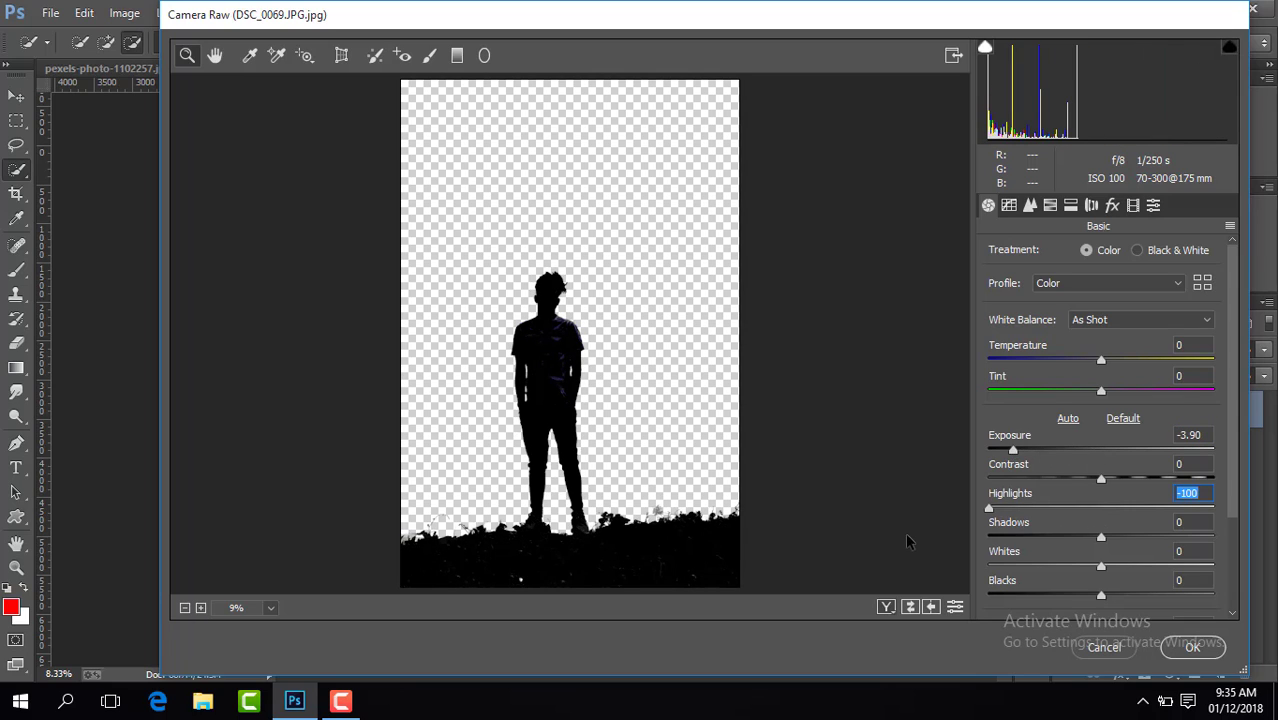
drag(1094, 480, 1243, 484)
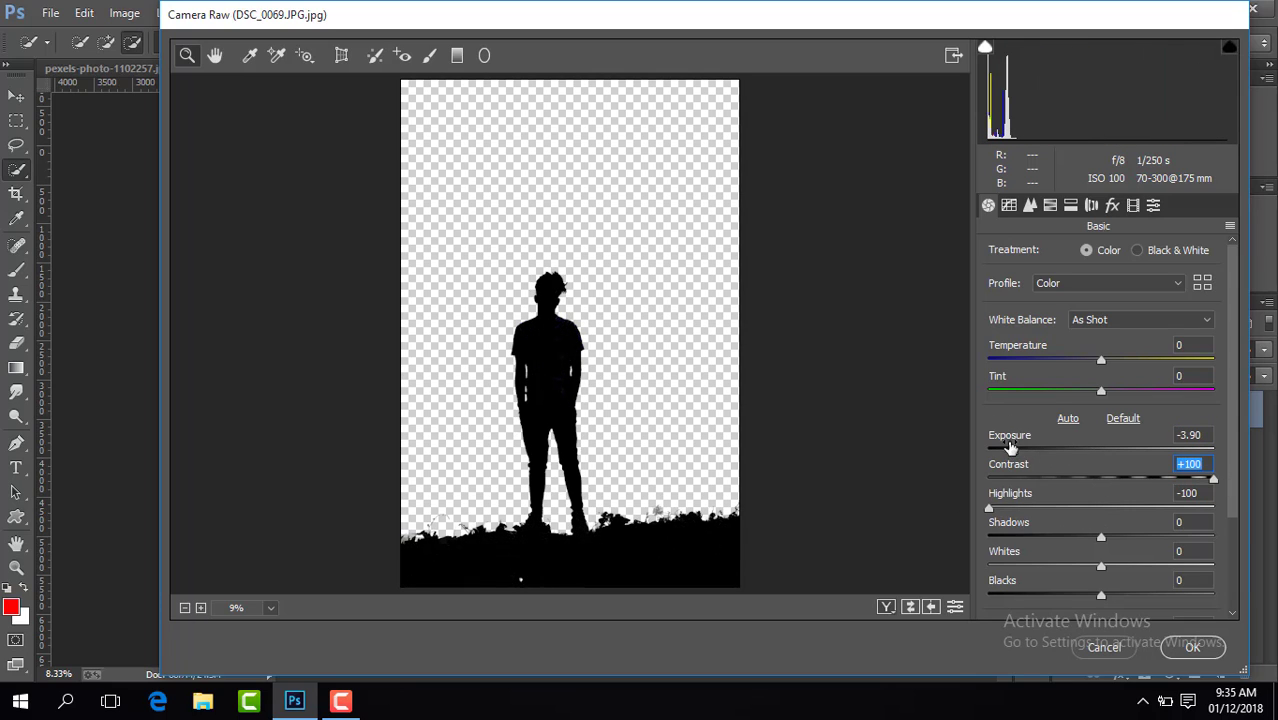
drag(1010, 447, 988, 450)
click(1192, 647)
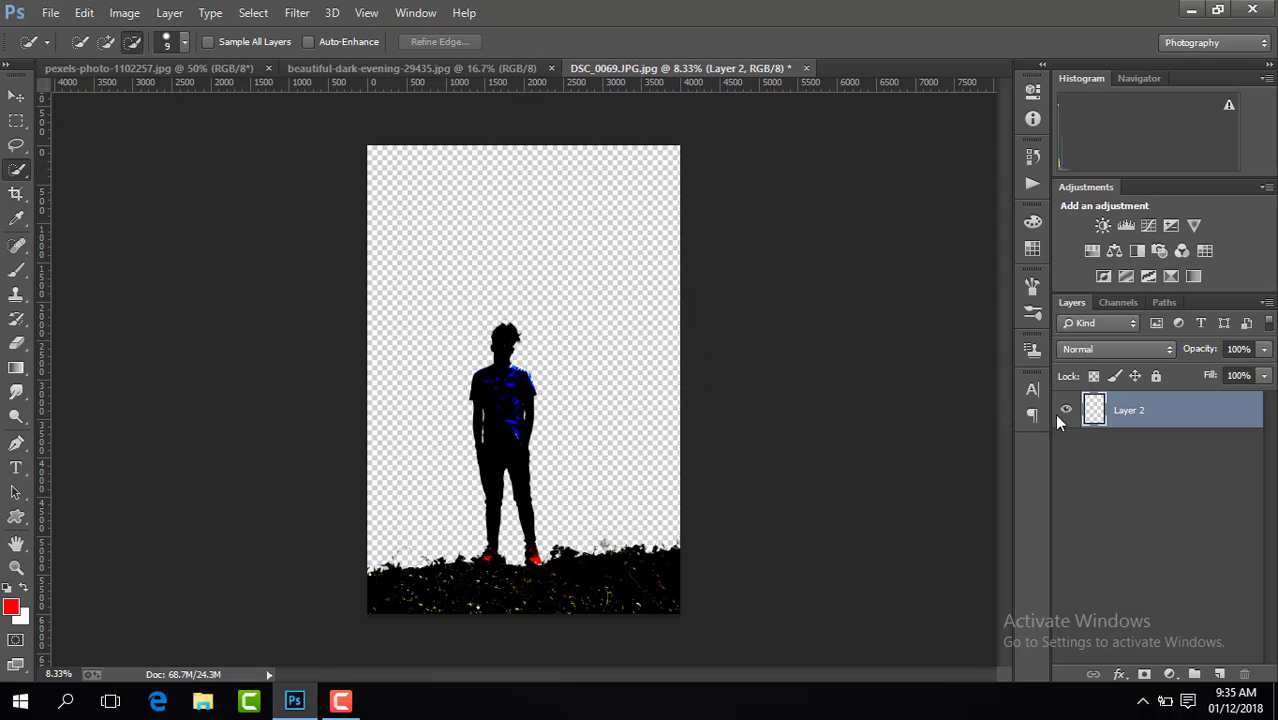
Bring the starry sky from beautiful-dark-evening-29435.jpg into the DSC_0069.JPG document as a new layer
click(505, 68)
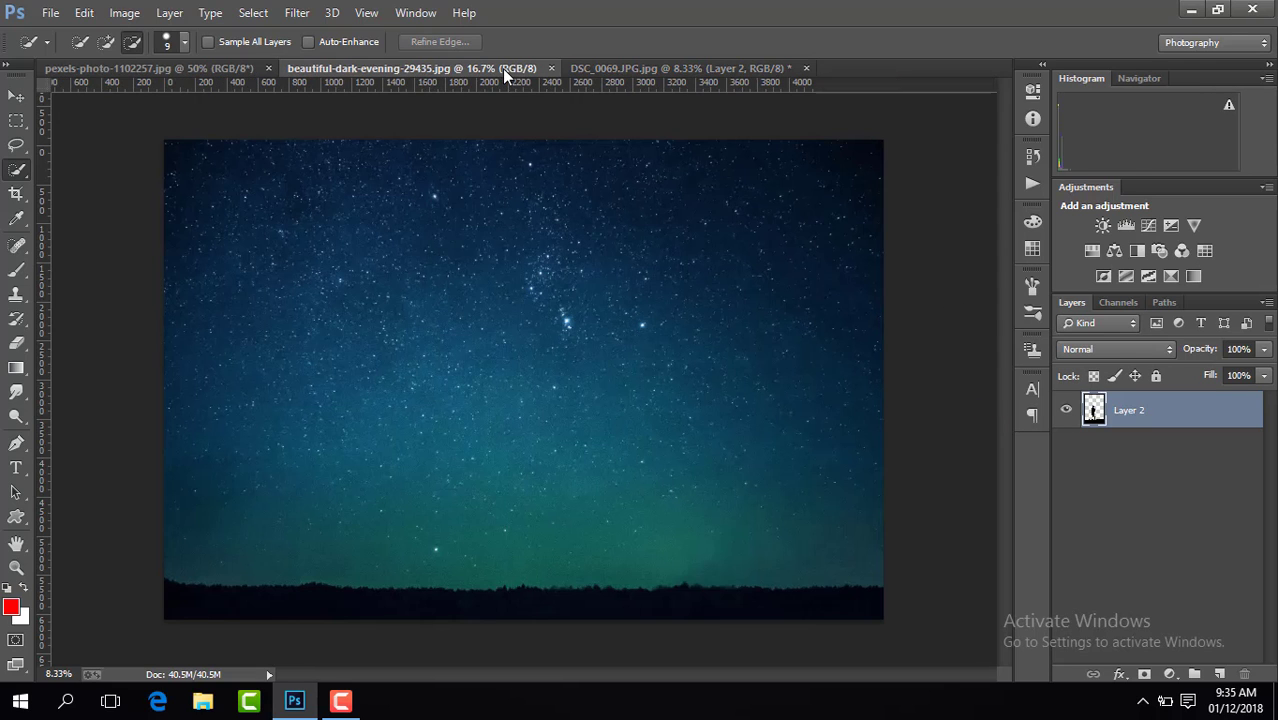
key(v)
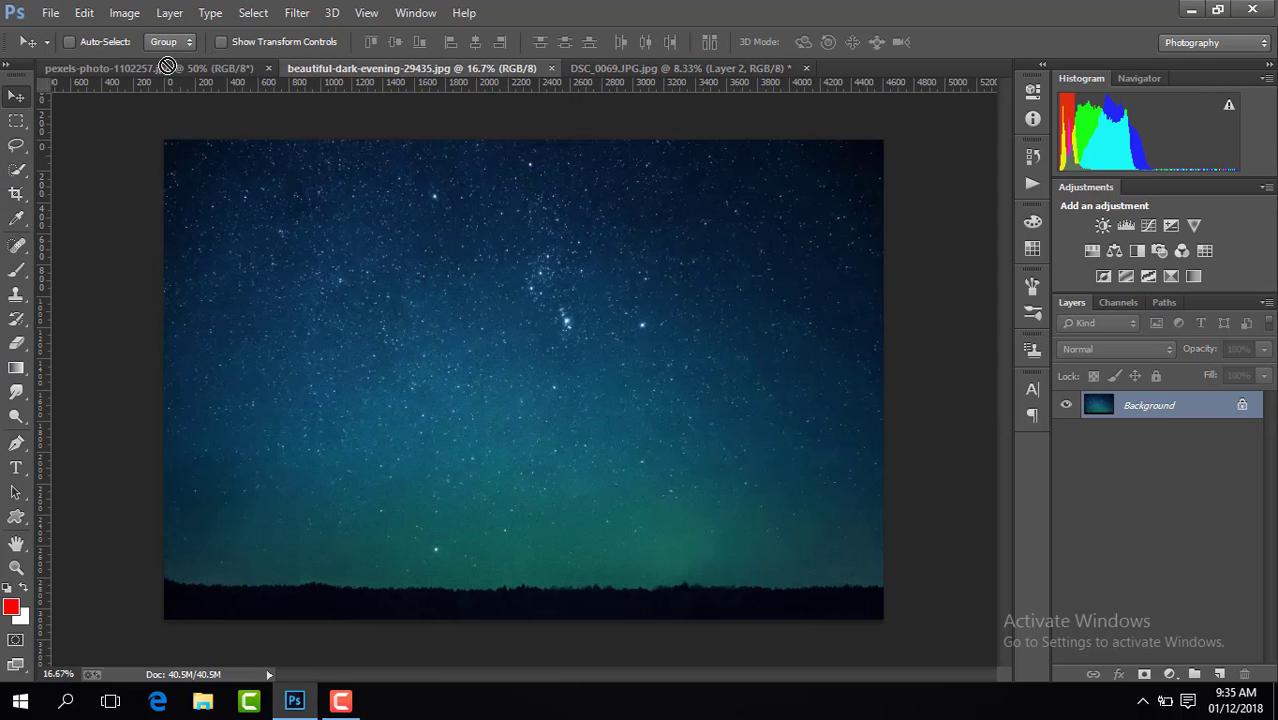
click(167, 66)
key(ctrl+v)
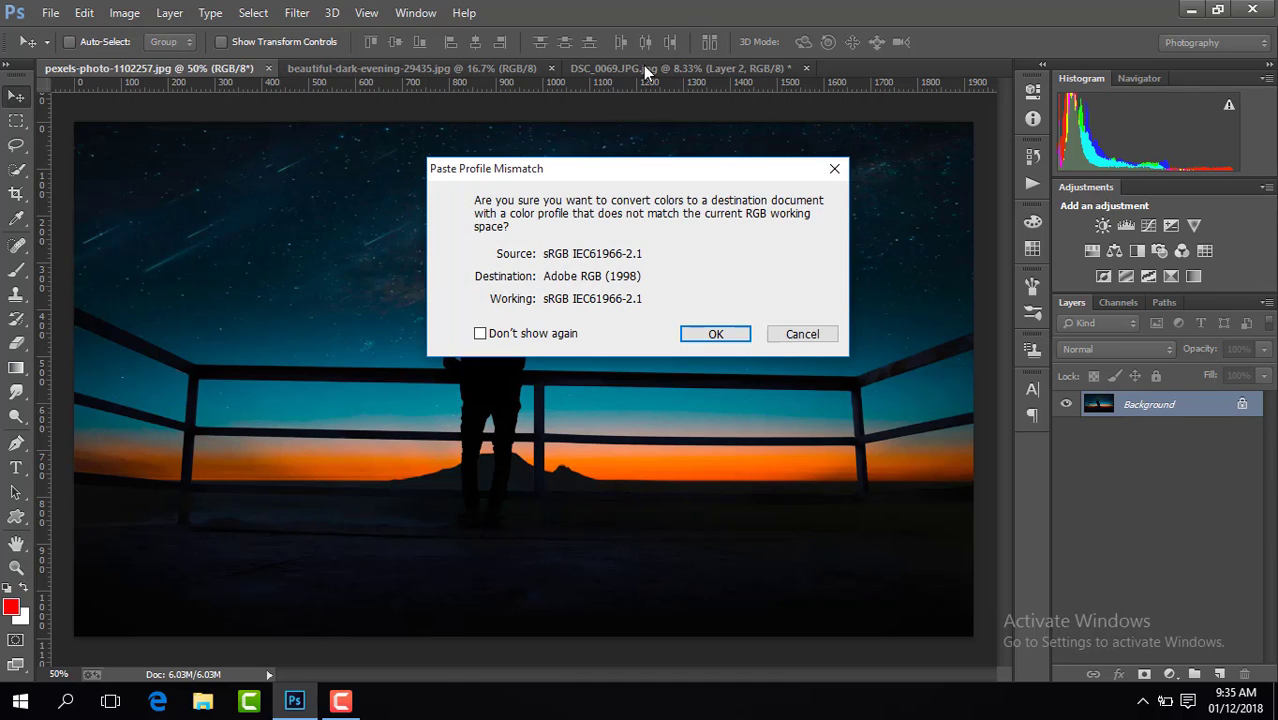
click(835, 168)
click(432, 63)
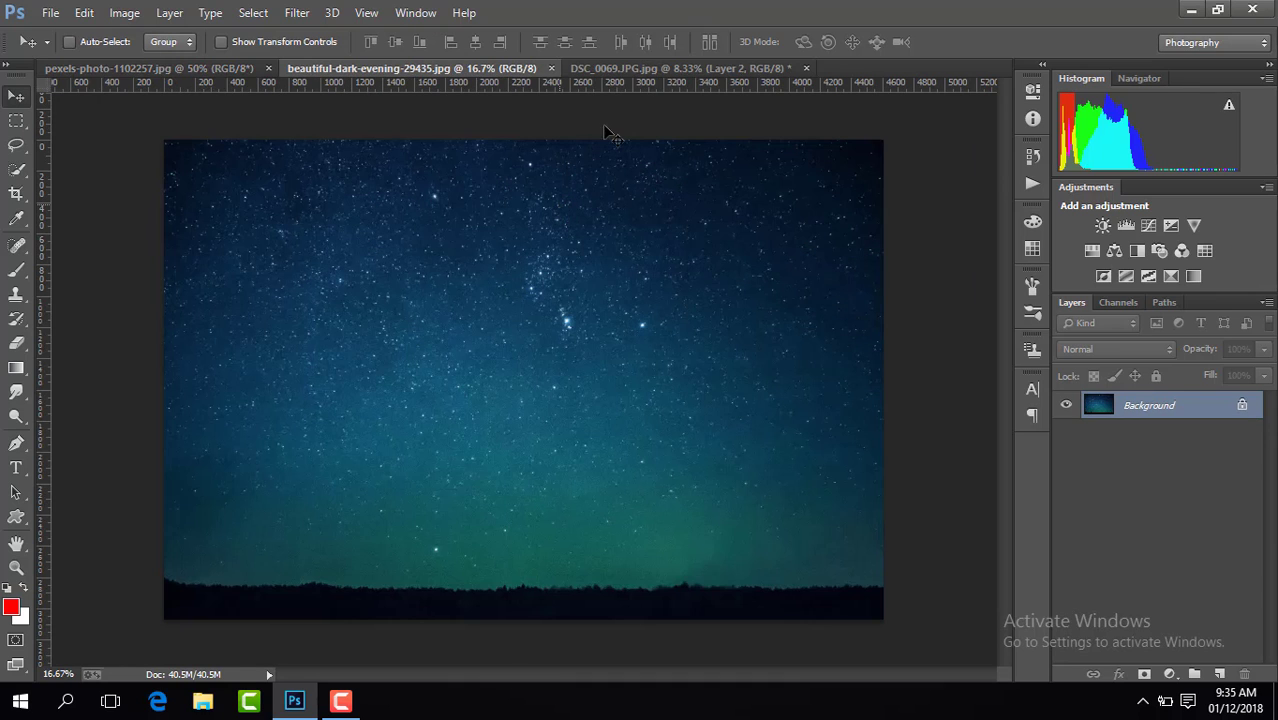
drag(604, 130, 544, 274)
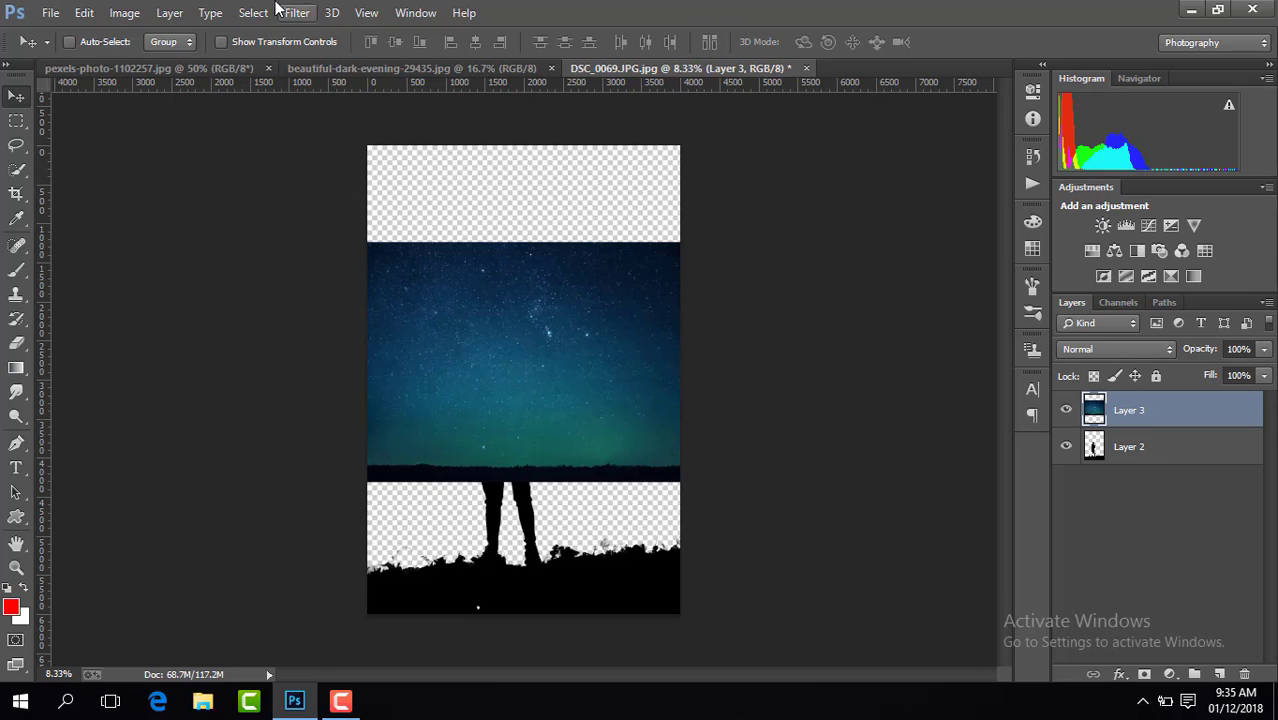
Enlarge the starry sky layer to fill the area behind the man and move the silhouette layer above it
click(308, 42)
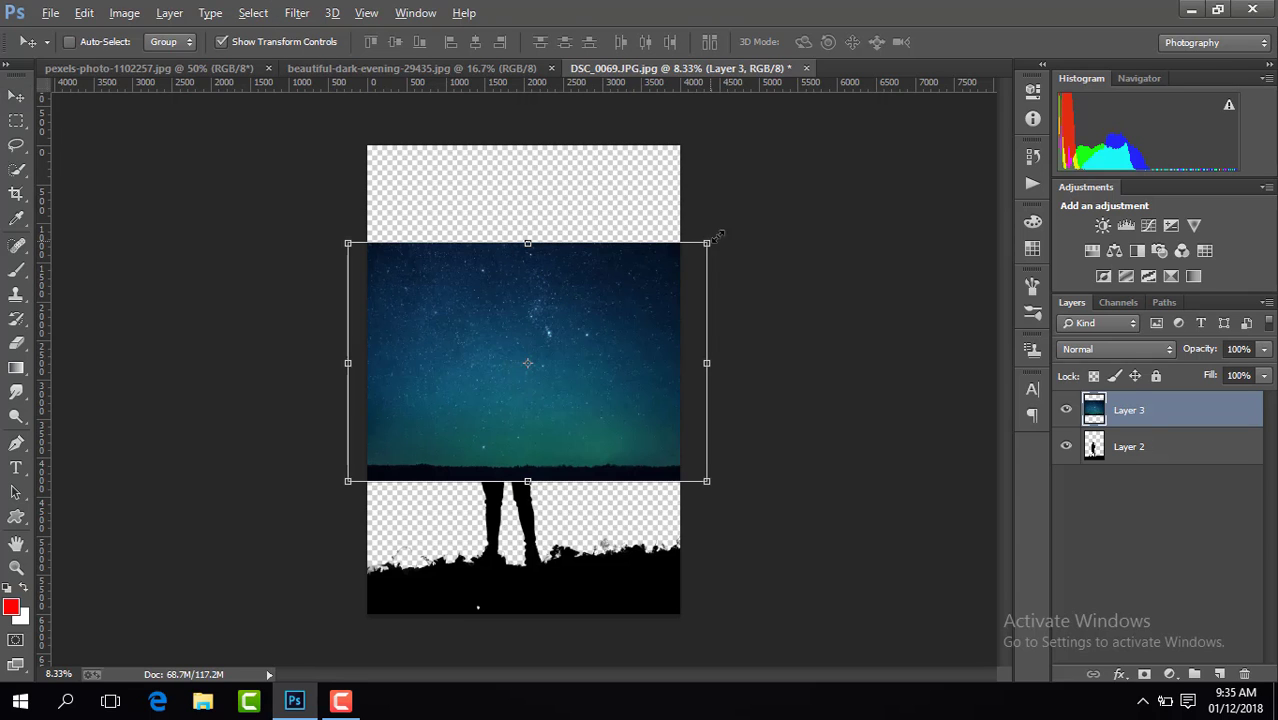
drag(710, 241, 874, 164)
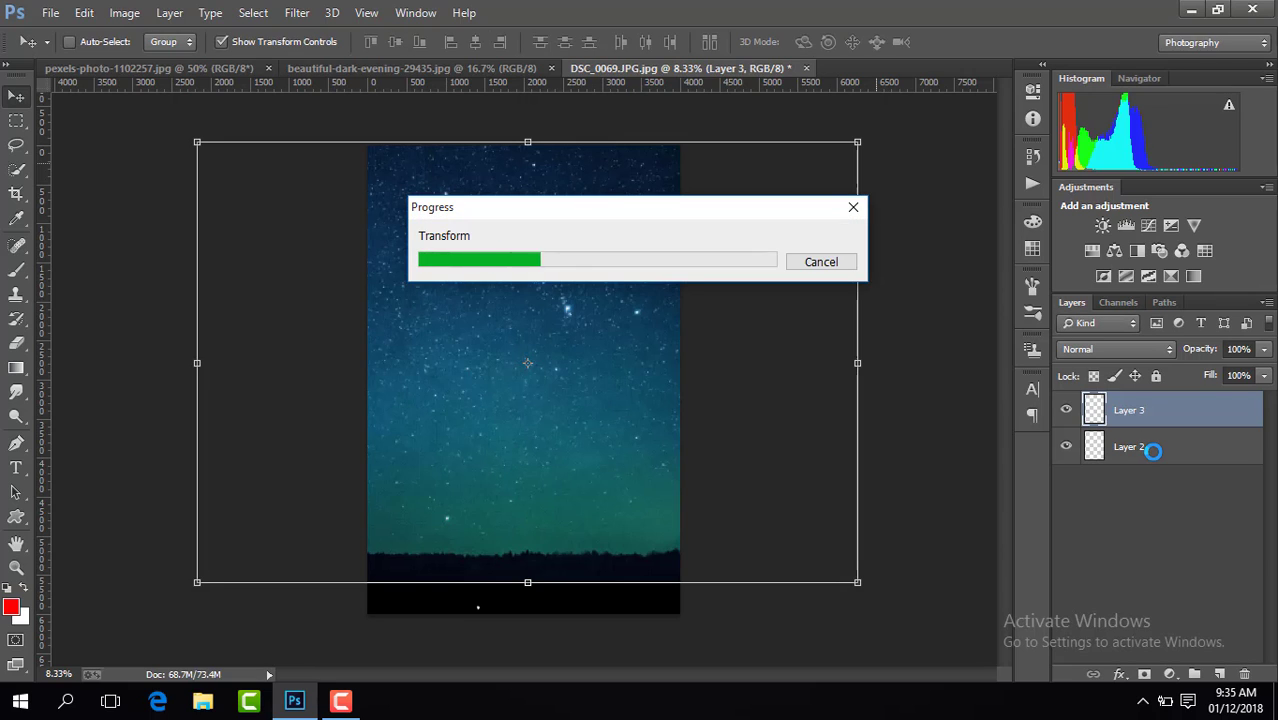
click(1153, 451)
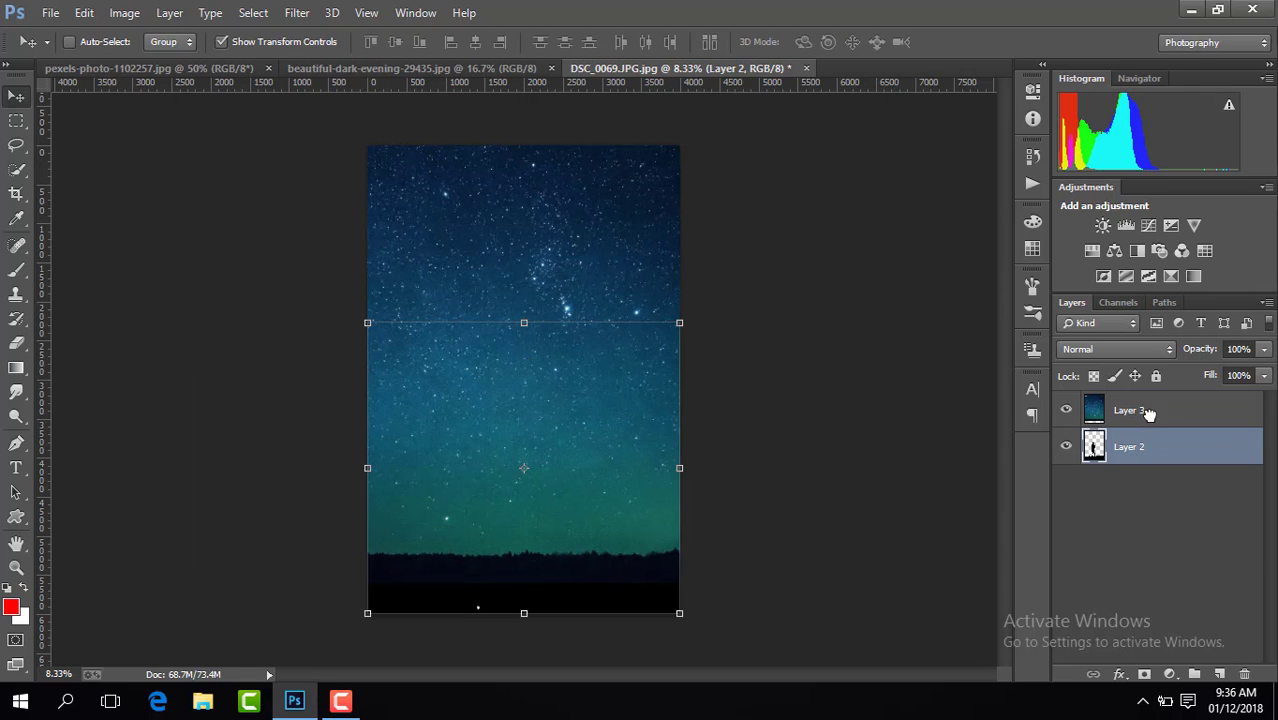
drag(1148, 447, 1139, 403)
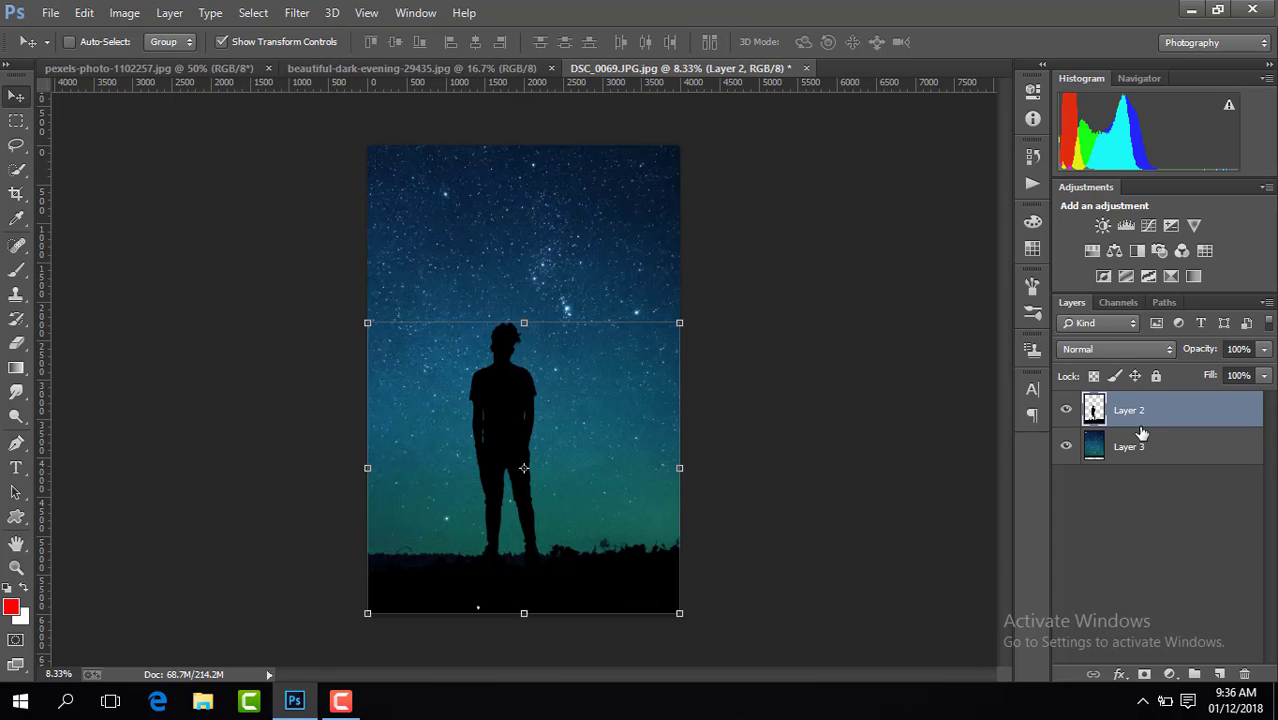
Shift the sky layer slightly down and to the left behind the silhouette, and turn off the transform controls
click(1141, 446)
mouse_move(657, 397)
mouse_down()
mouse_move(655, 385)
mouse_move(653, 400)
mouse_up()
click(270, 41)
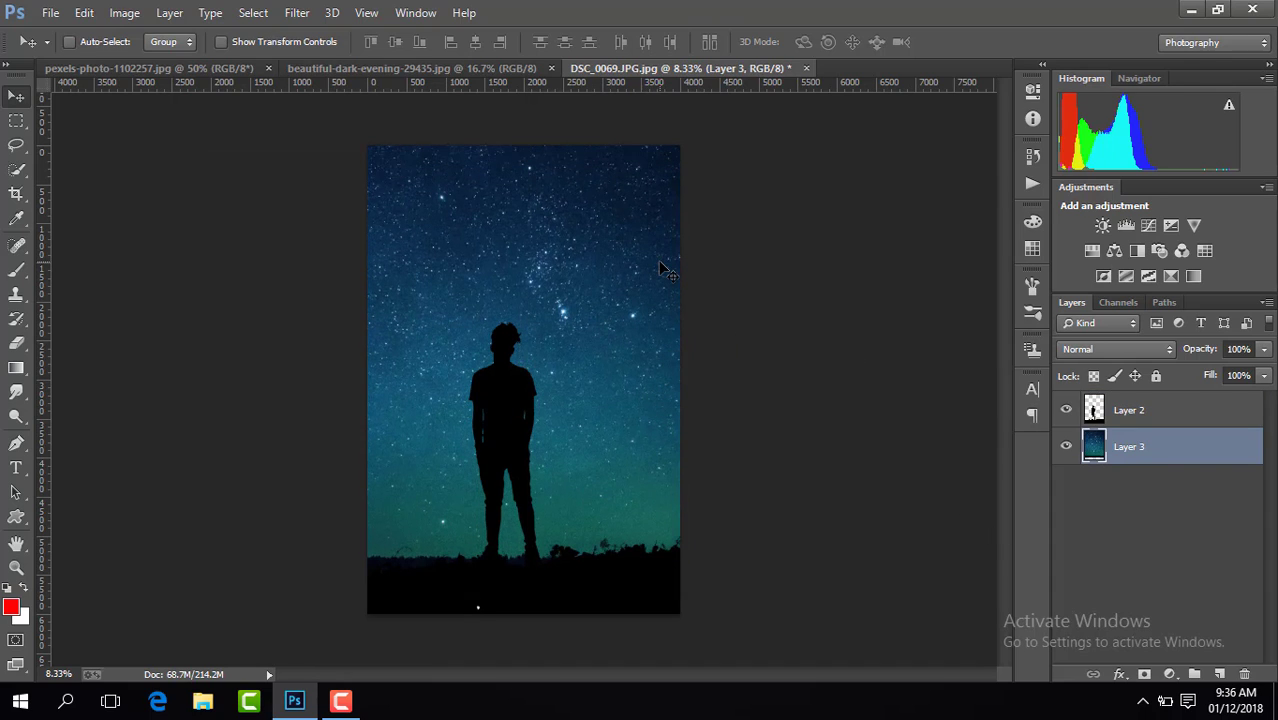
key(ctrl+minus)
key(ctrl+plus)
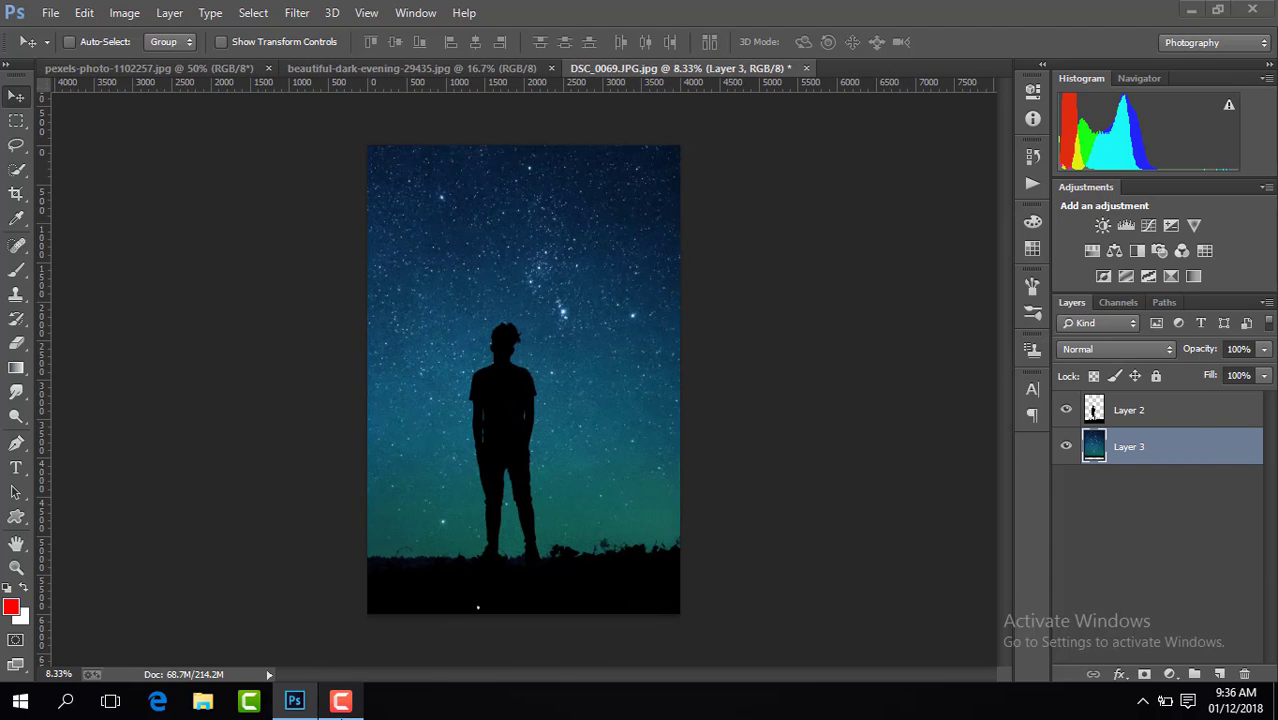
Duplicate the starry sky layer and, in the Camera Raw Filter, set its Contrast to +17, Shadows to +22 and Temperature to -5
key(ctrl+j)
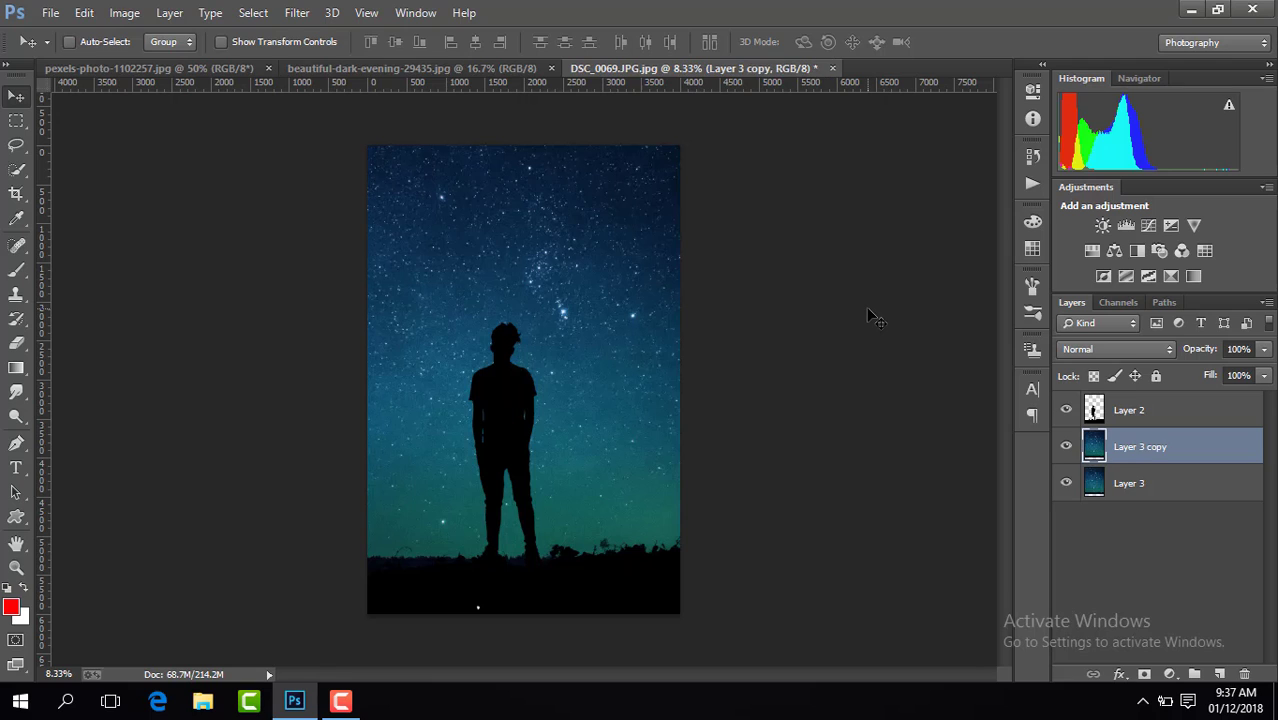
click(296, 12)
click(381, 118)
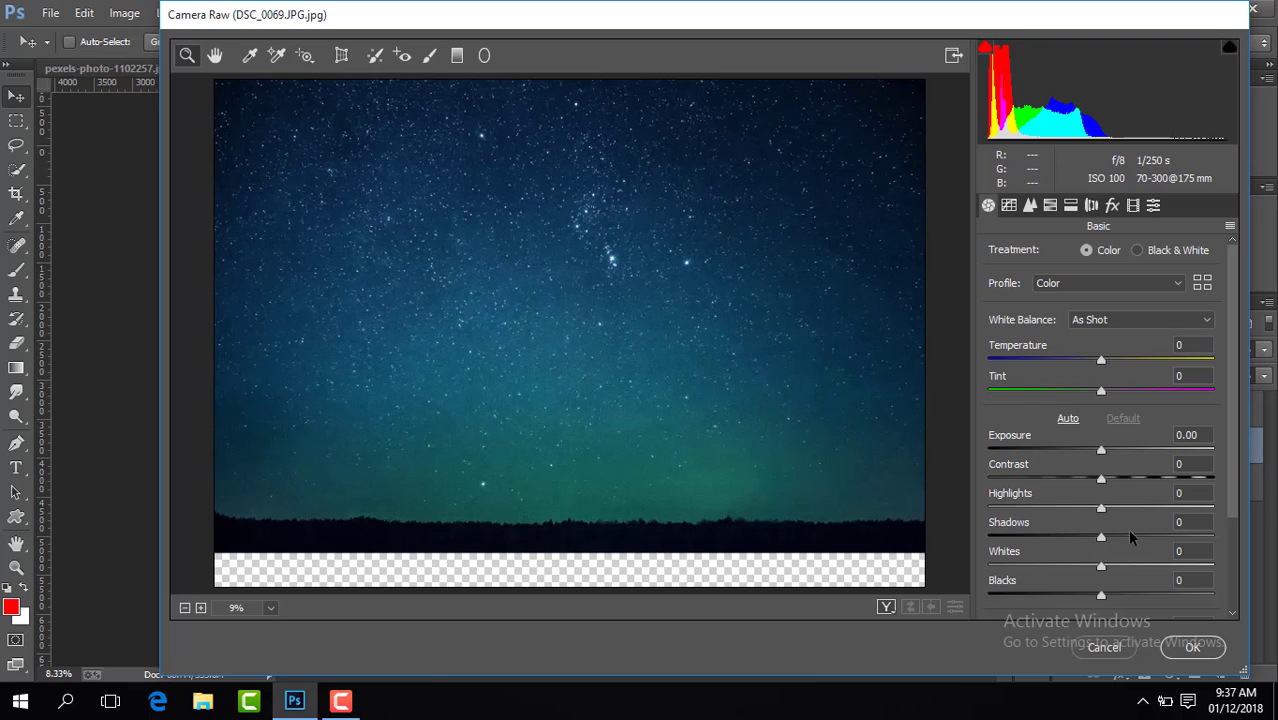
drag(1101, 481, 1120, 478)
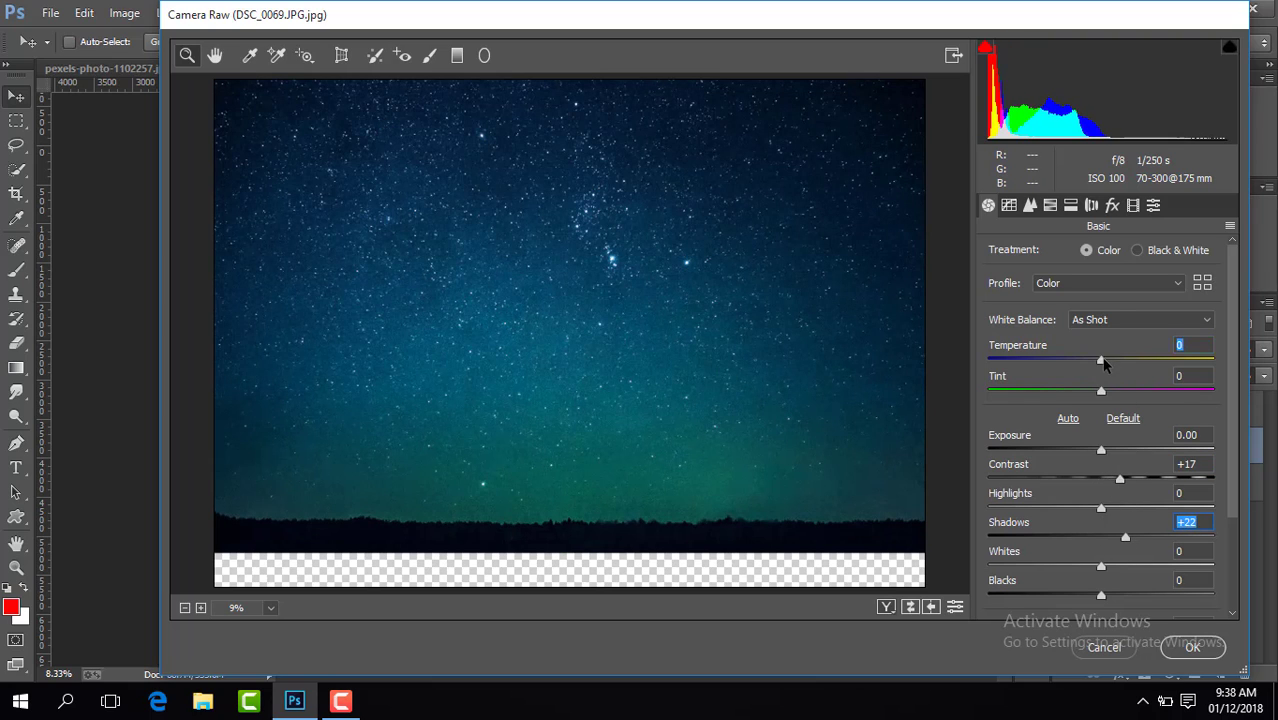
drag(1103, 362, 1095, 358)
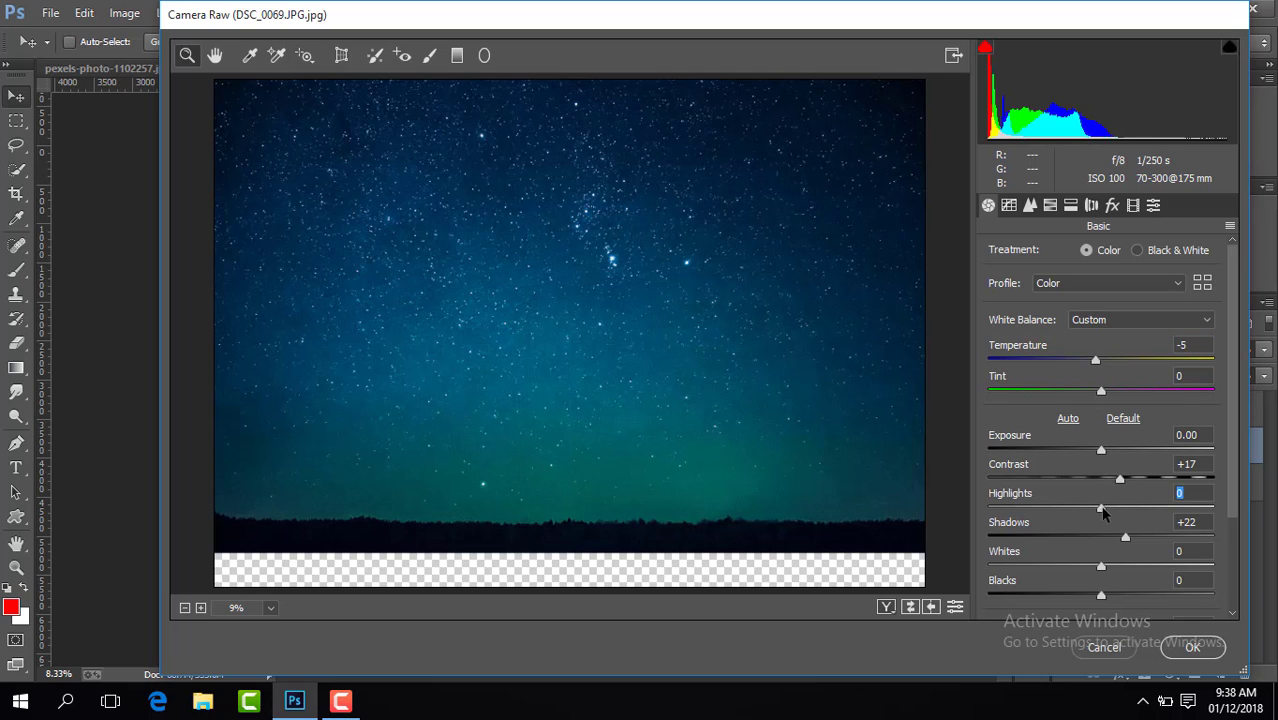
Set Highlights to +13, Blacks to -13, Clarity to +17 and Vibrance to +16 for the duplicate sky
drag(1103, 511, 1116, 512)
drag(1100, 597, 1087, 597)
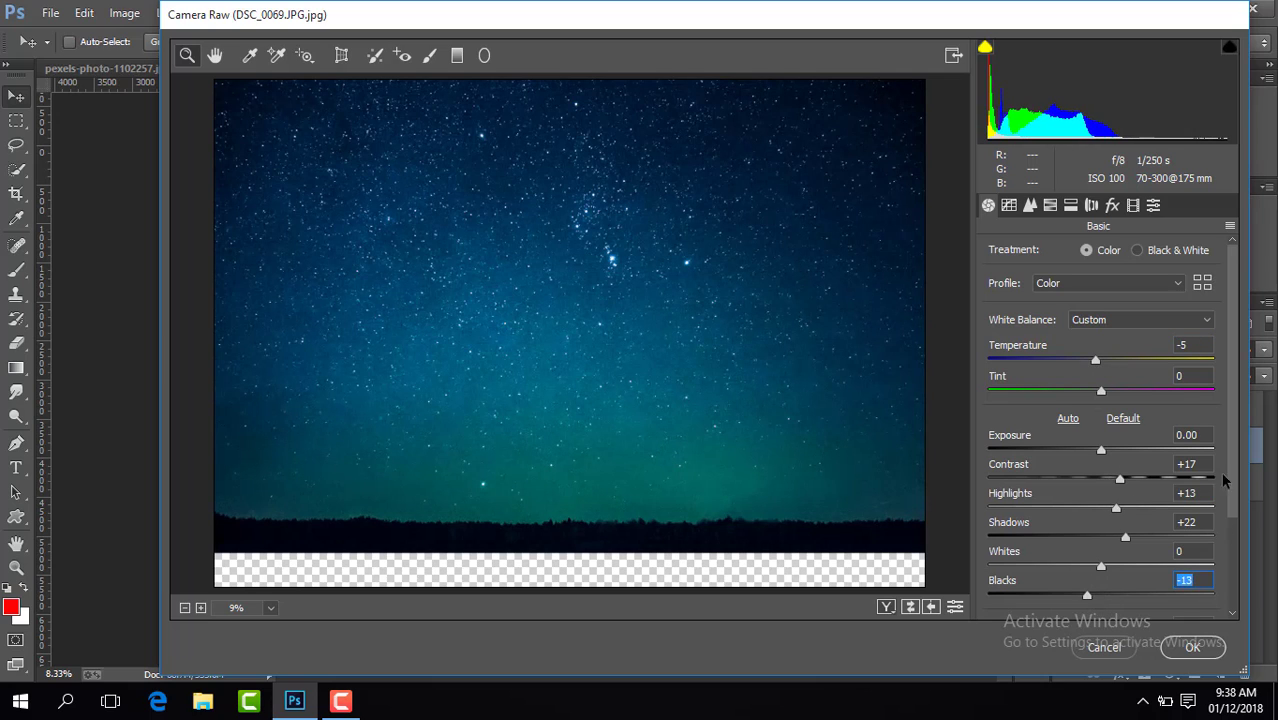
scroll(1105, 530, down, 2)
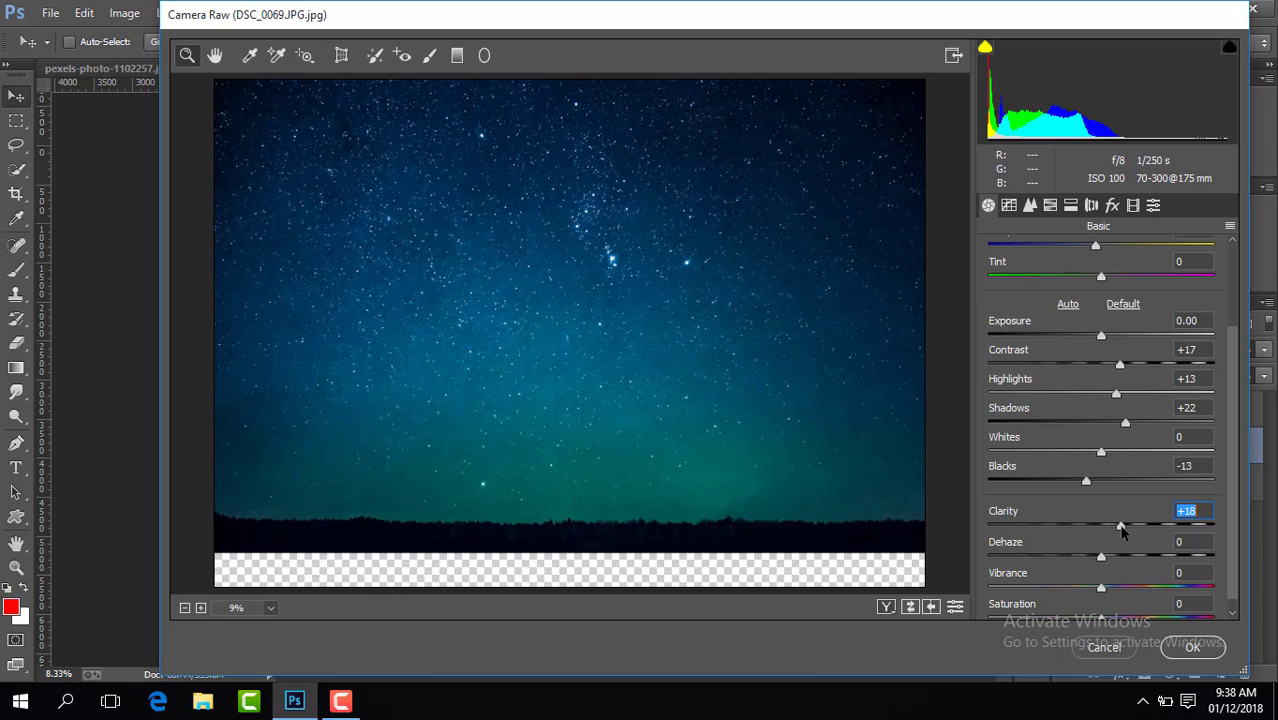
drag(1101, 589, 1118, 592)
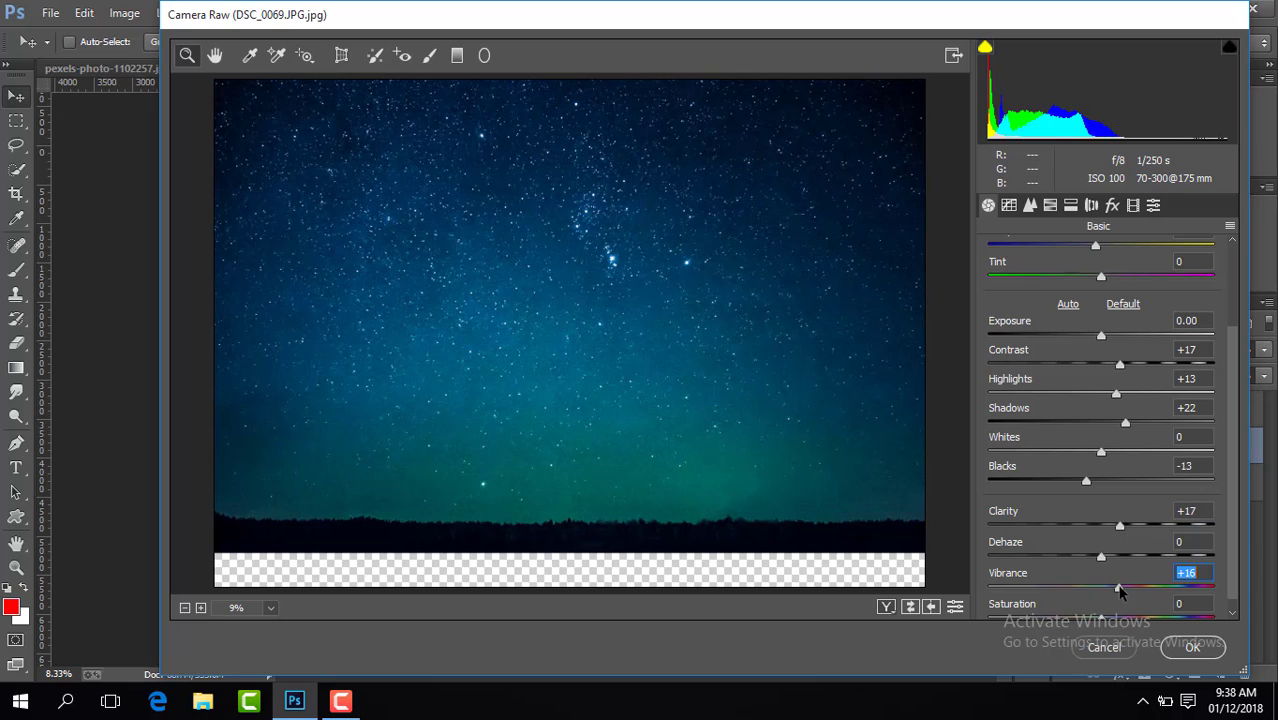
Set the Blues hue to -4, slightly raise the Blues saturation, apply the filter and compare the sky with and without it
click(1050, 205)
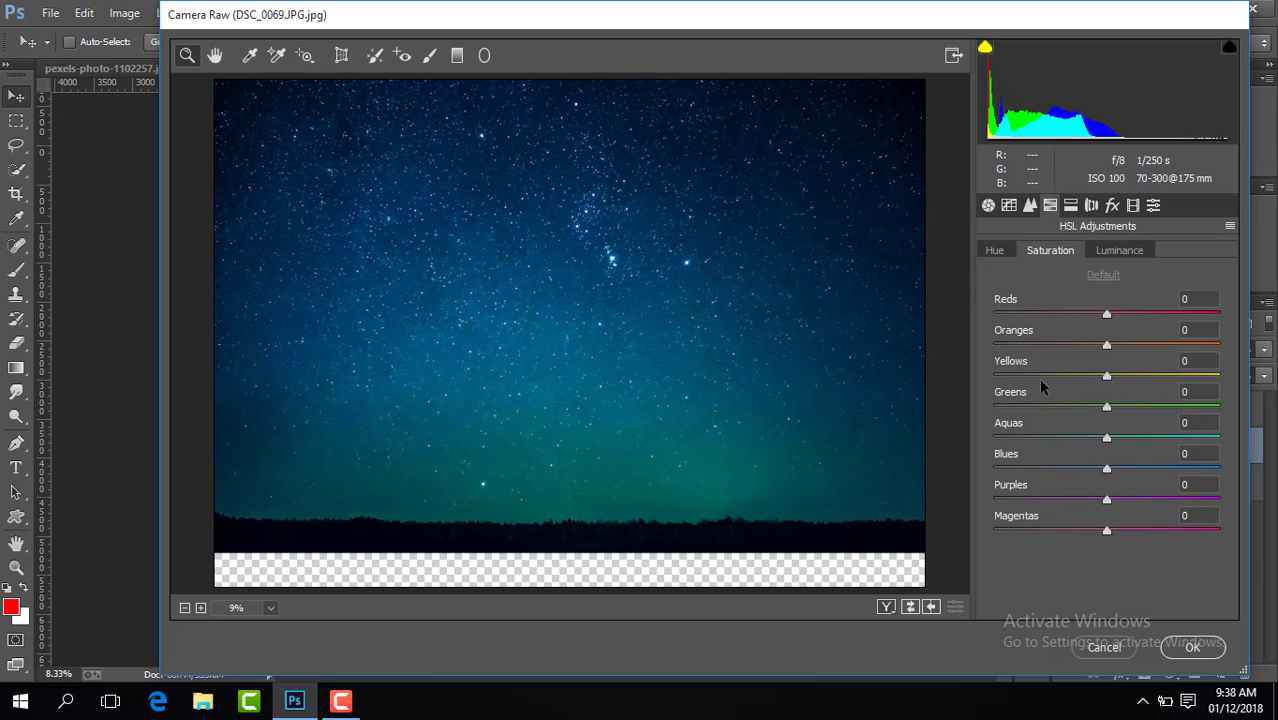
click(996, 251)
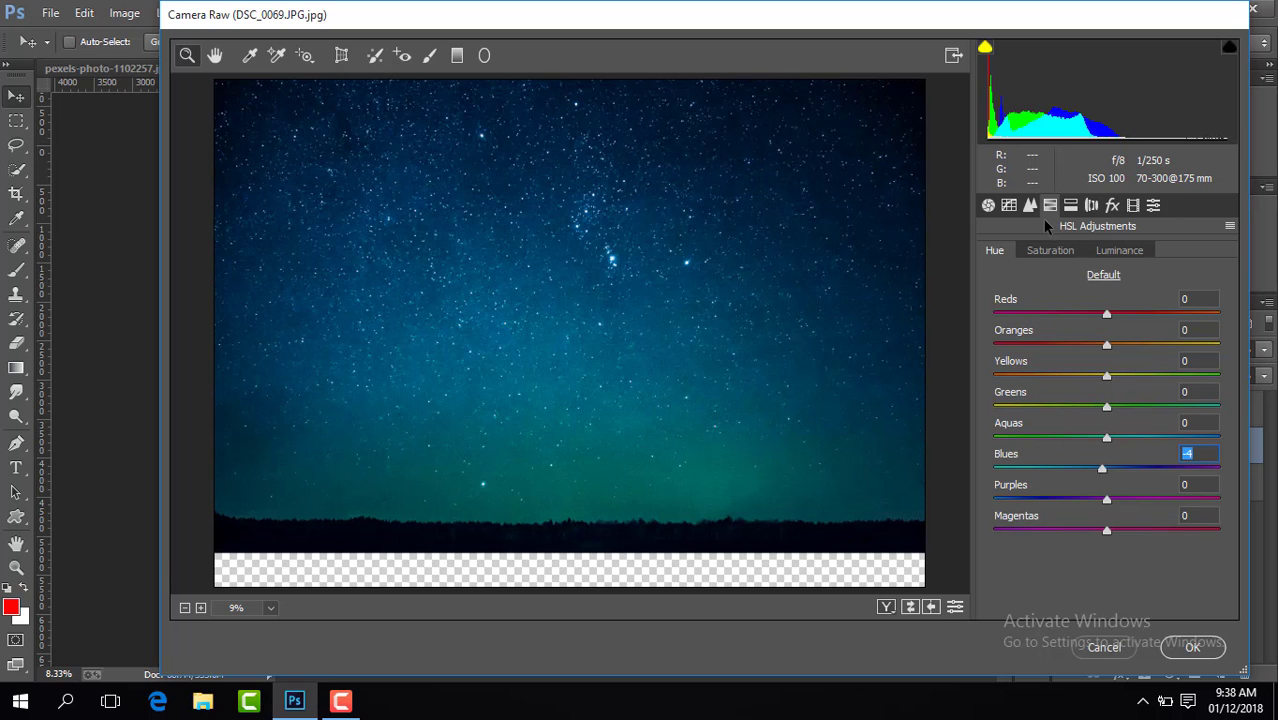
click(1050, 250)
drag(1106, 472, 1118, 470)
click(1192, 647)
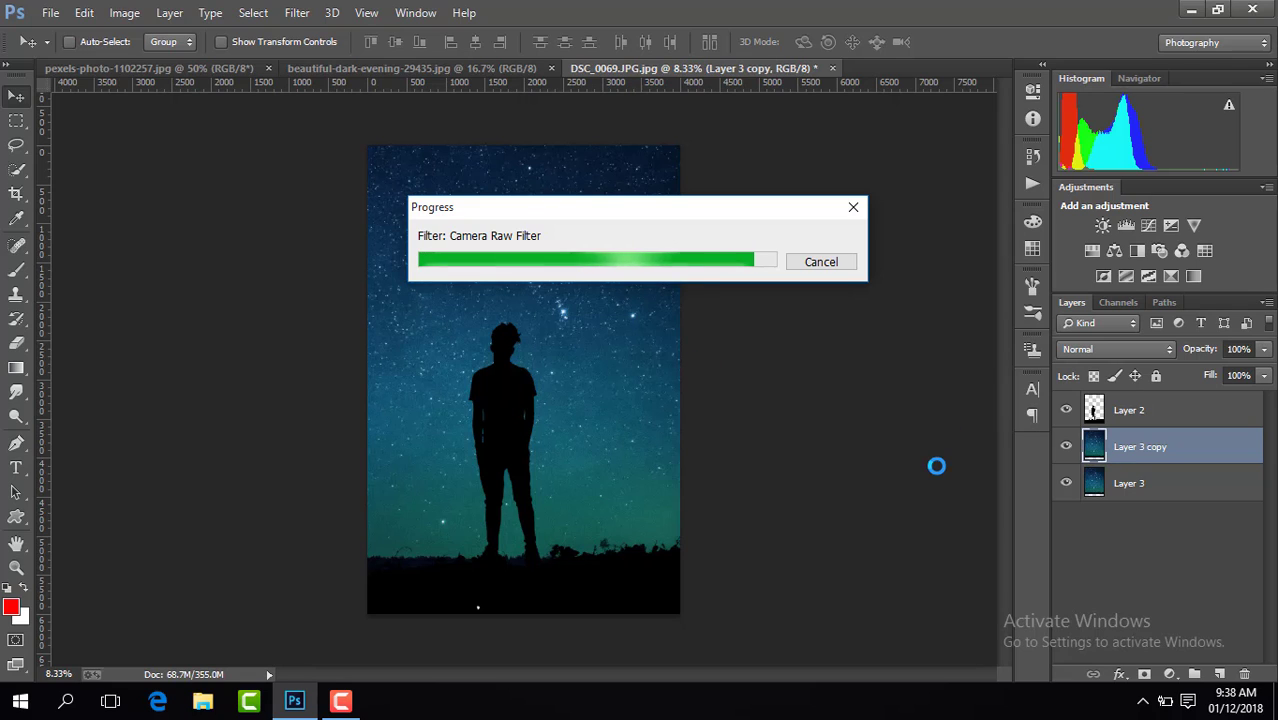
click(1066, 446)
click(1066, 446)
Paint over the white spot in the ground on the silhouette layer with a black brush
click(1165, 410)
key(ctrl+plus)
key(ctrl+plus)
key(ctrl+plus)
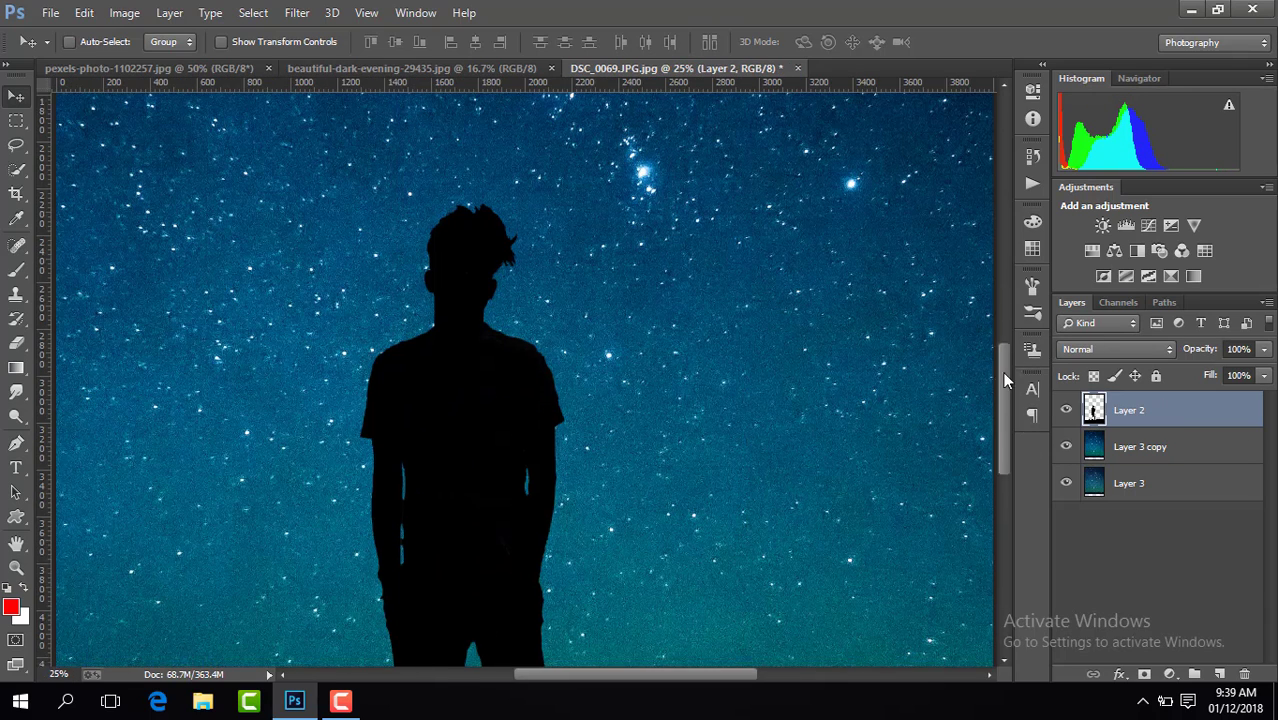
drag(1005, 378, 1002, 459)
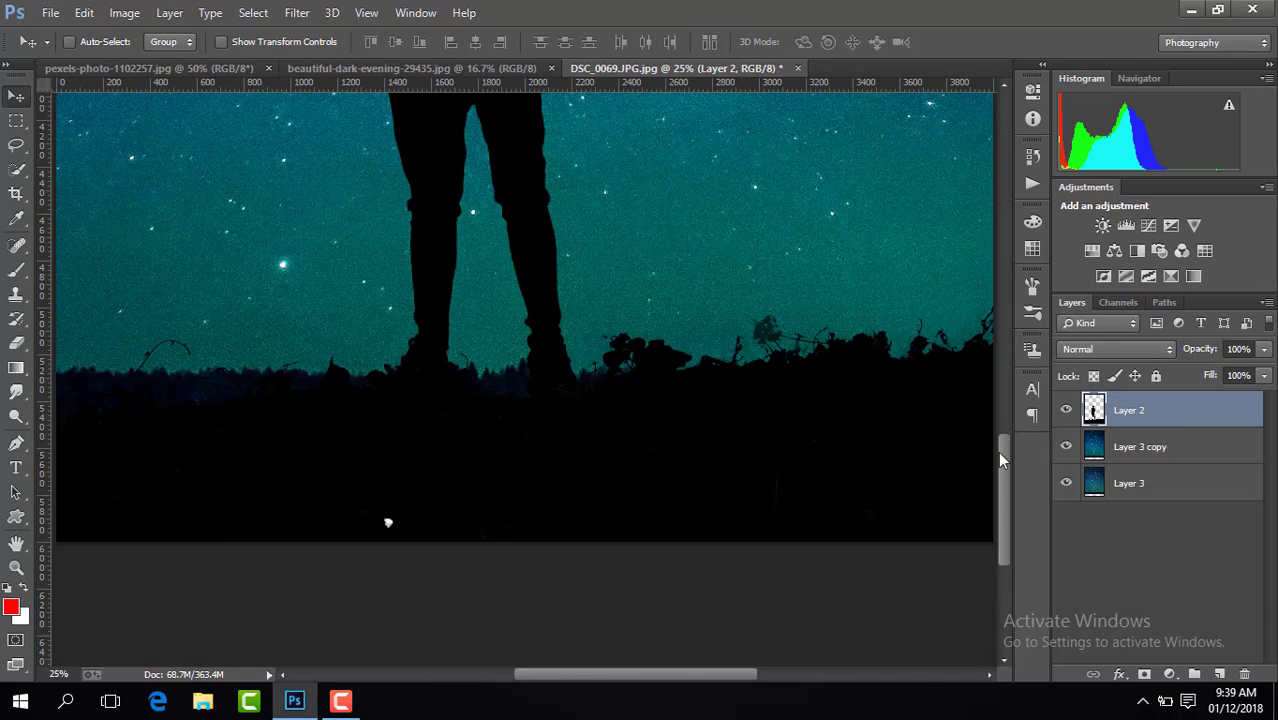
click(16, 268)
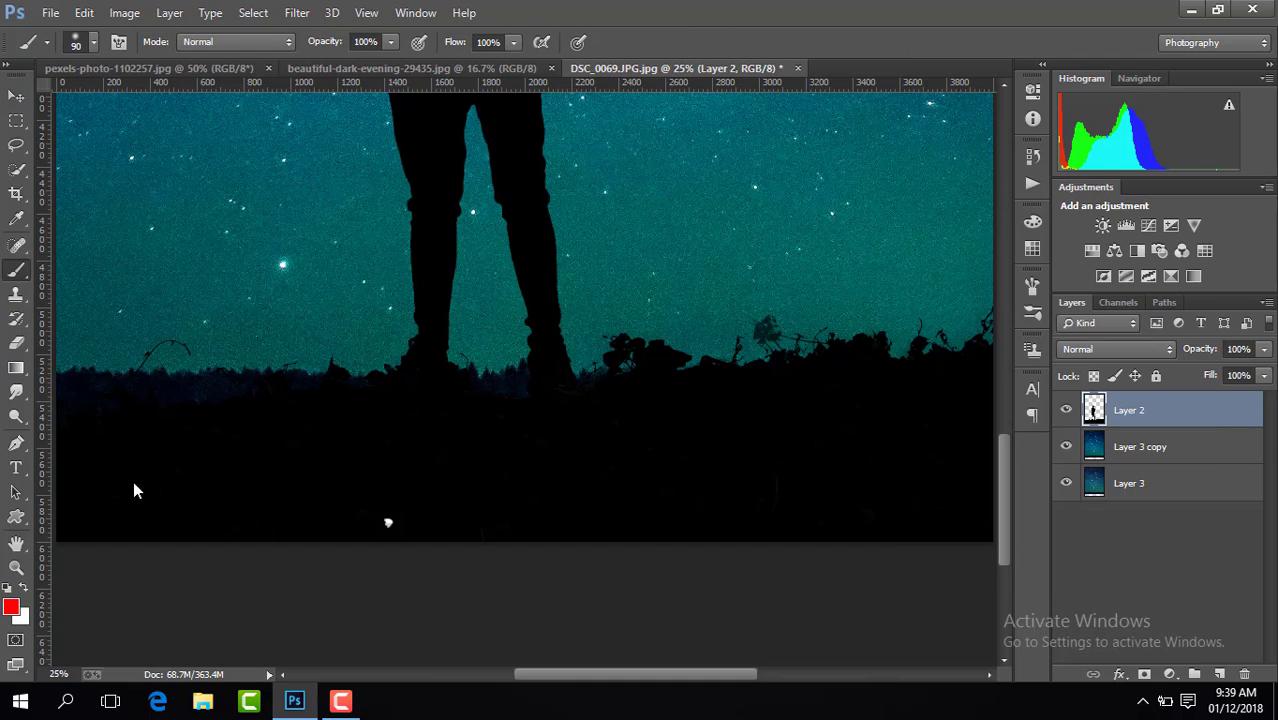
click(11, 607)
click(822, 551)
key(Return)
Examine the whole silhouette and starry sky composition
key(ctrl+minus)
key(ctrl+minus)
key(ctrl+minus)
key(ctrl+minus)
key(ctrl+minus)
key(ctrl+minus)
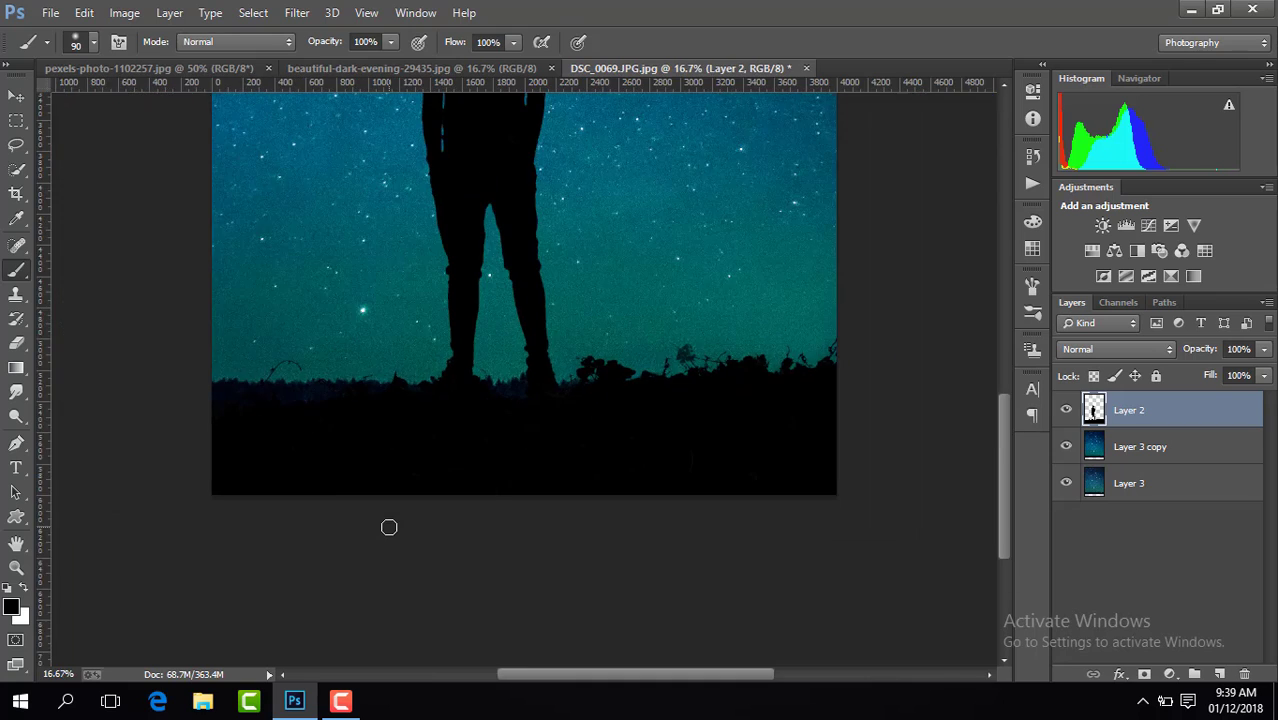
key(ctrl+plus)
key(ctrl+plus)
key(ctrl+plus)
key(ctrl+plus)
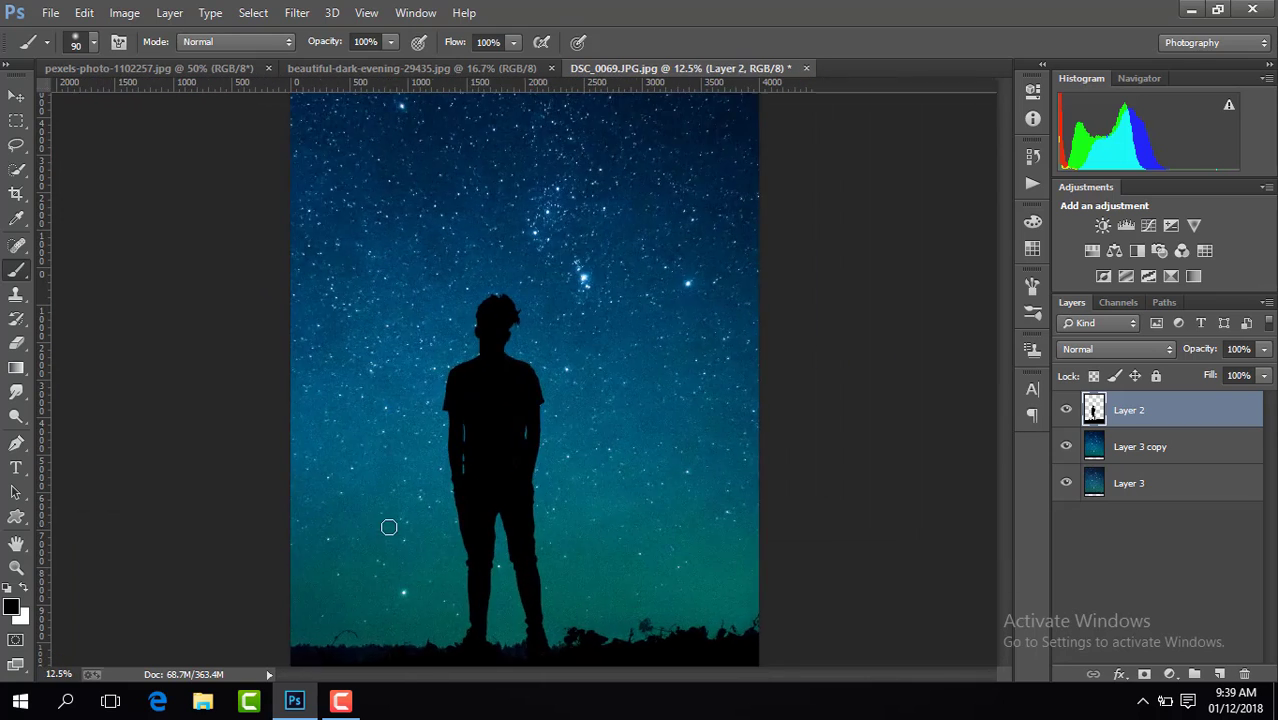
key(ctrl+minus)
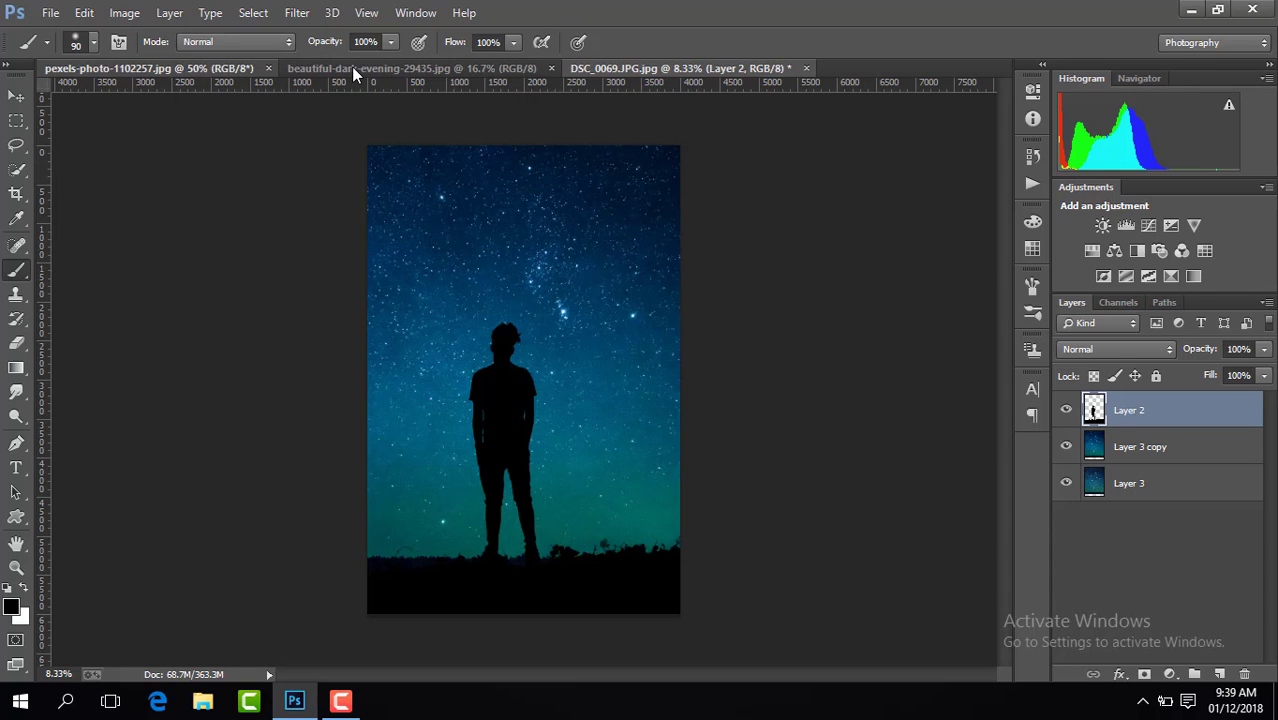
Bring the shooting-star image from pexels-photo-1102257.jpg into the DSC_0069.JPG document as a new layer
click(192, 68)
click(15, 98)
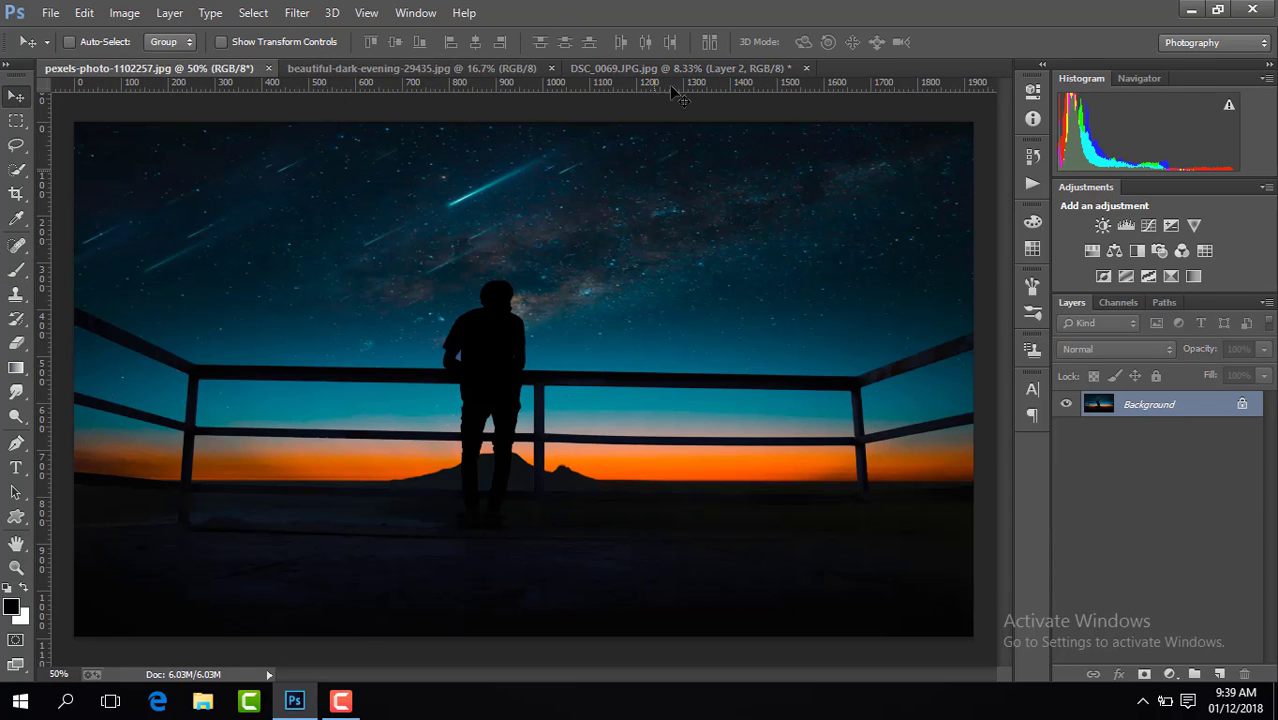
drag(678, 94, 550, 288)
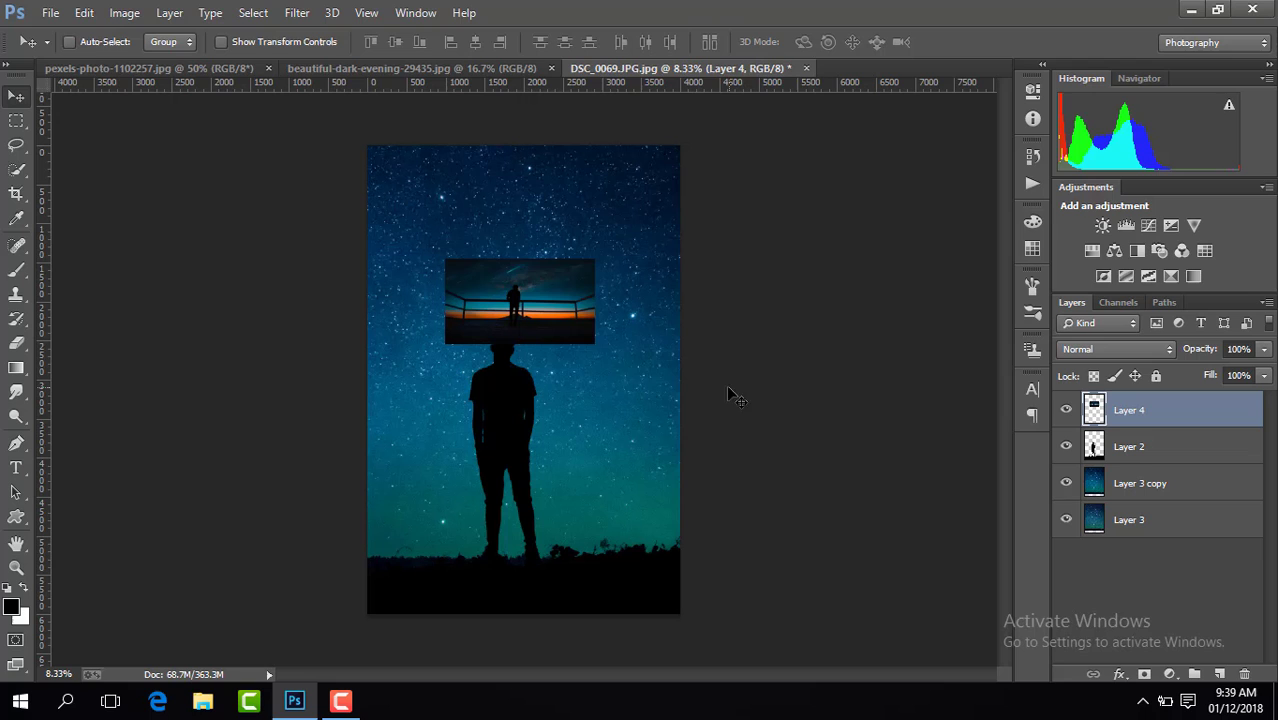
Enlarge the shooting-star layer to about 223% so it spans the image width, and set its blend mode to Screen
click(309, 45)
drag(597, 345, 687, 396)
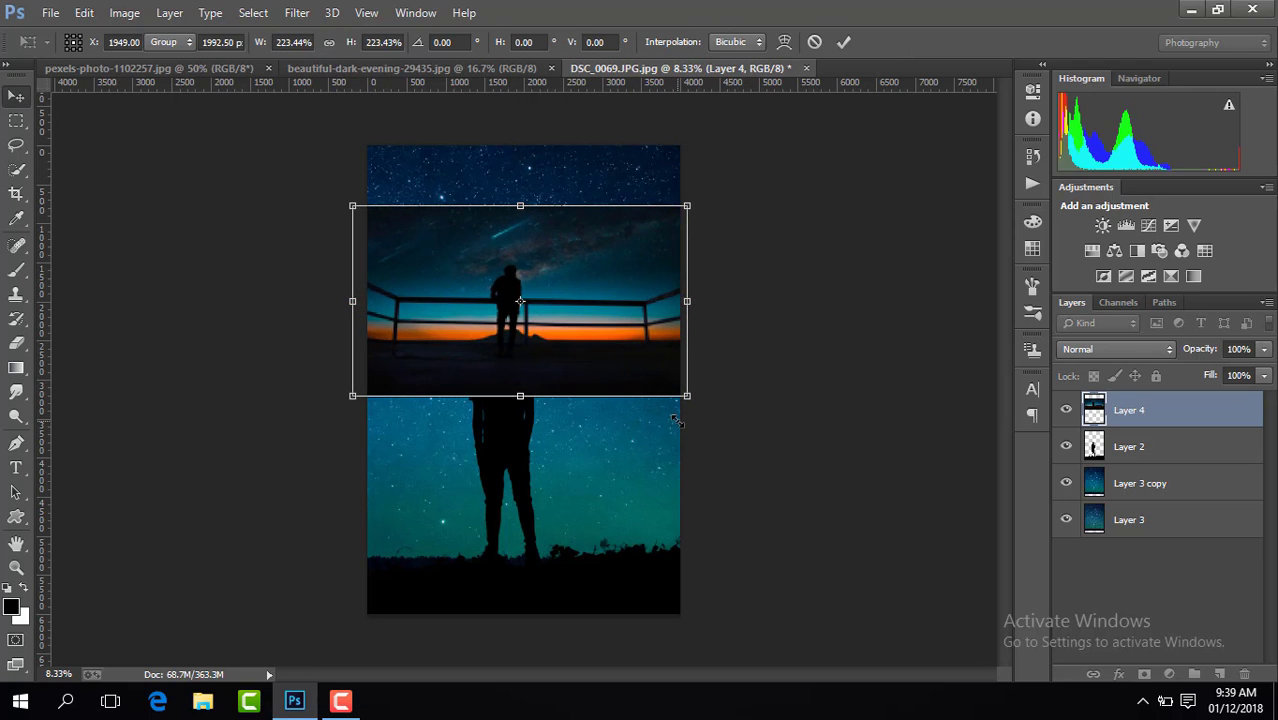
click(1131, 348)
click(1180, 146)
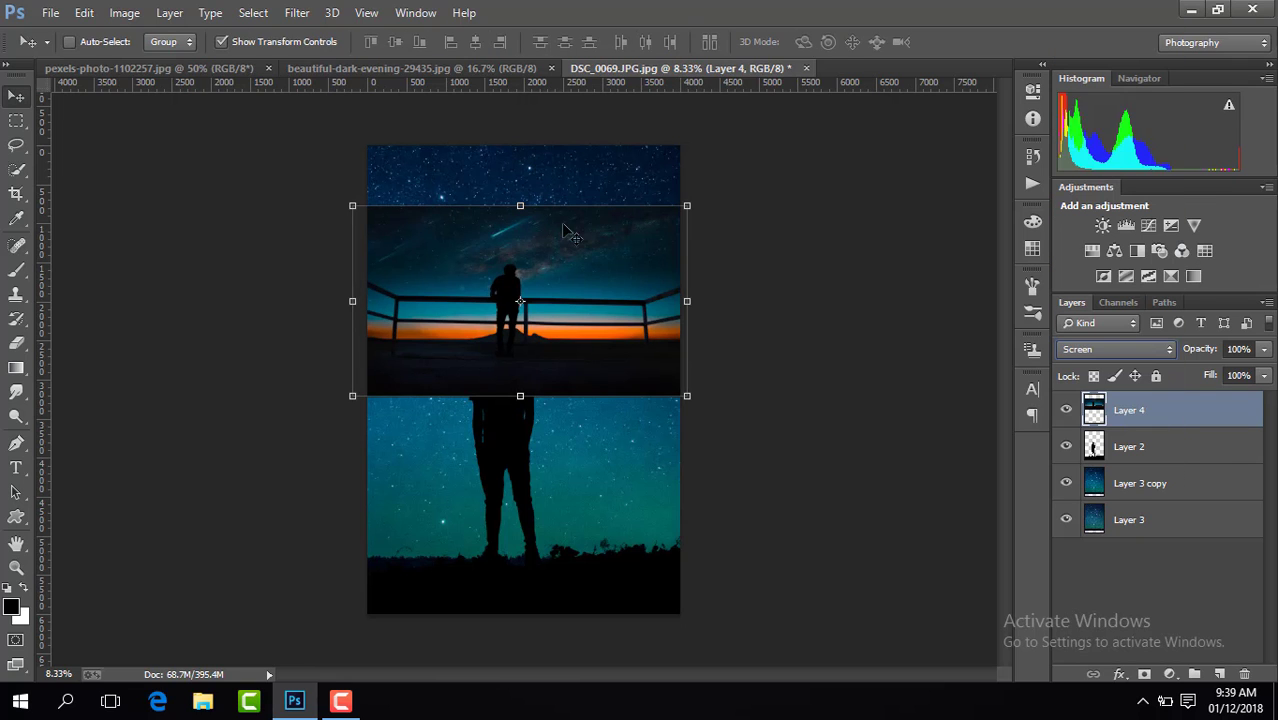
Erase the orange horizon and the area below it from the shooting-star layer with a 507 px eraser
click(16, 343)
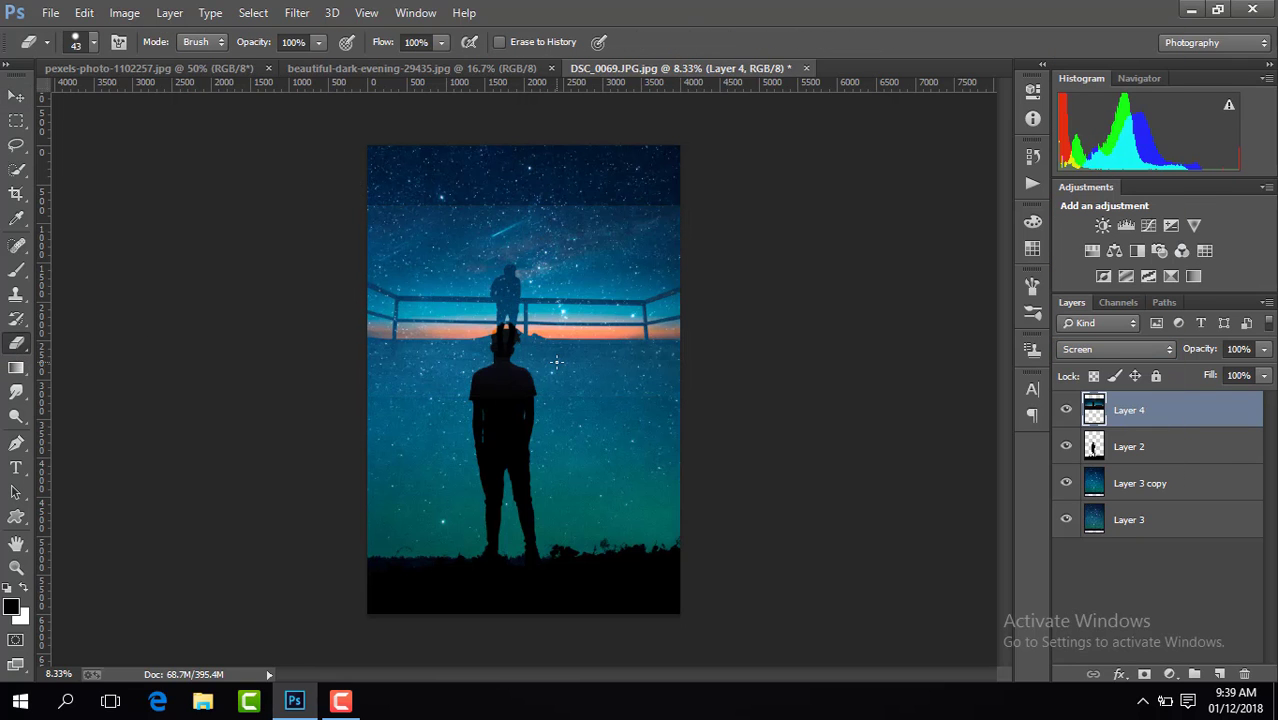
key(ctrl+plus)
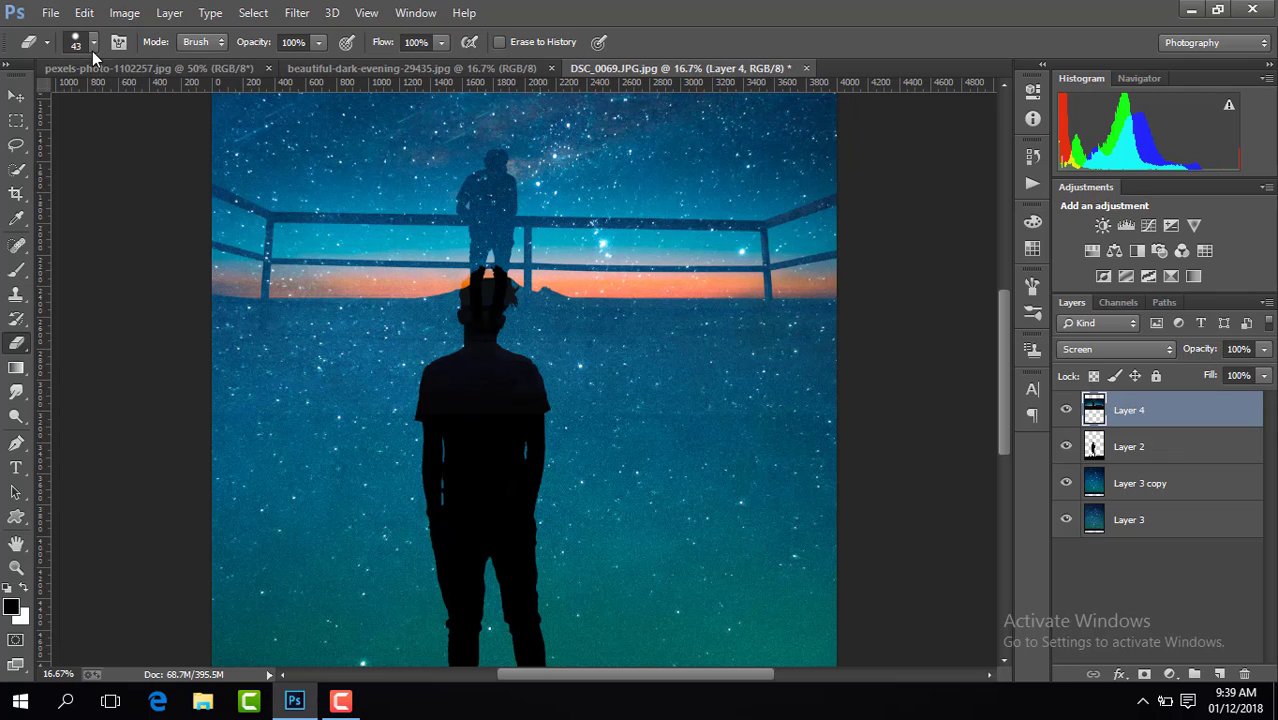
click(92, 42)
text(507)
key(Return)
drag(200, 295, 430, 275)
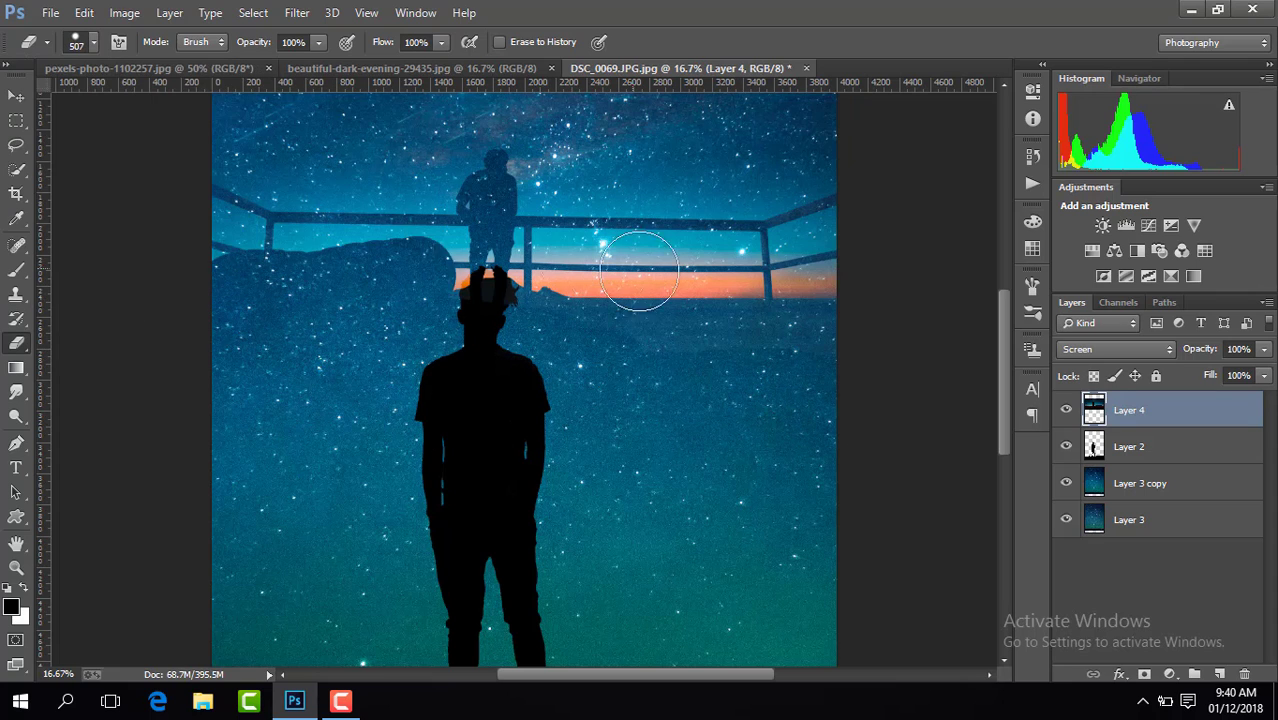
drag(640, 271, 562, 371)
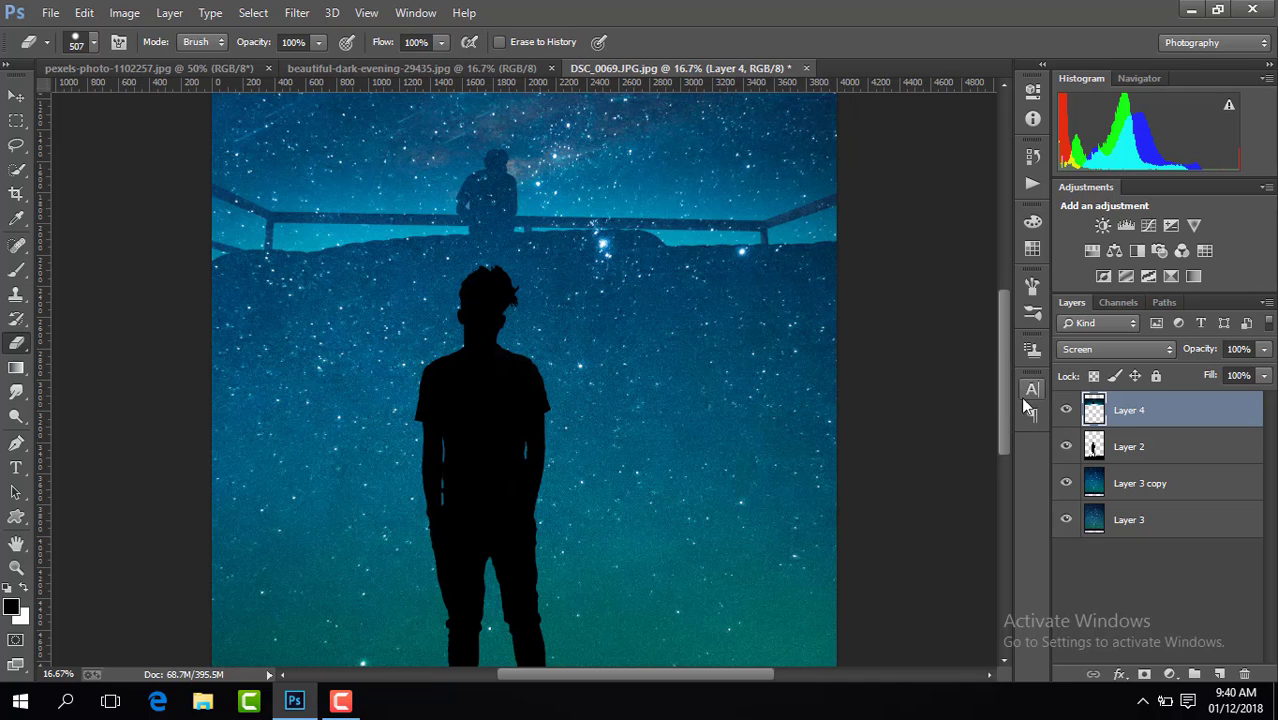
Erase the railing, the figure and most of the surrounding sky with a soft eraser, keeping the area around the shooting star
scroll(1002, 346, up, 3)
click(92, 42)
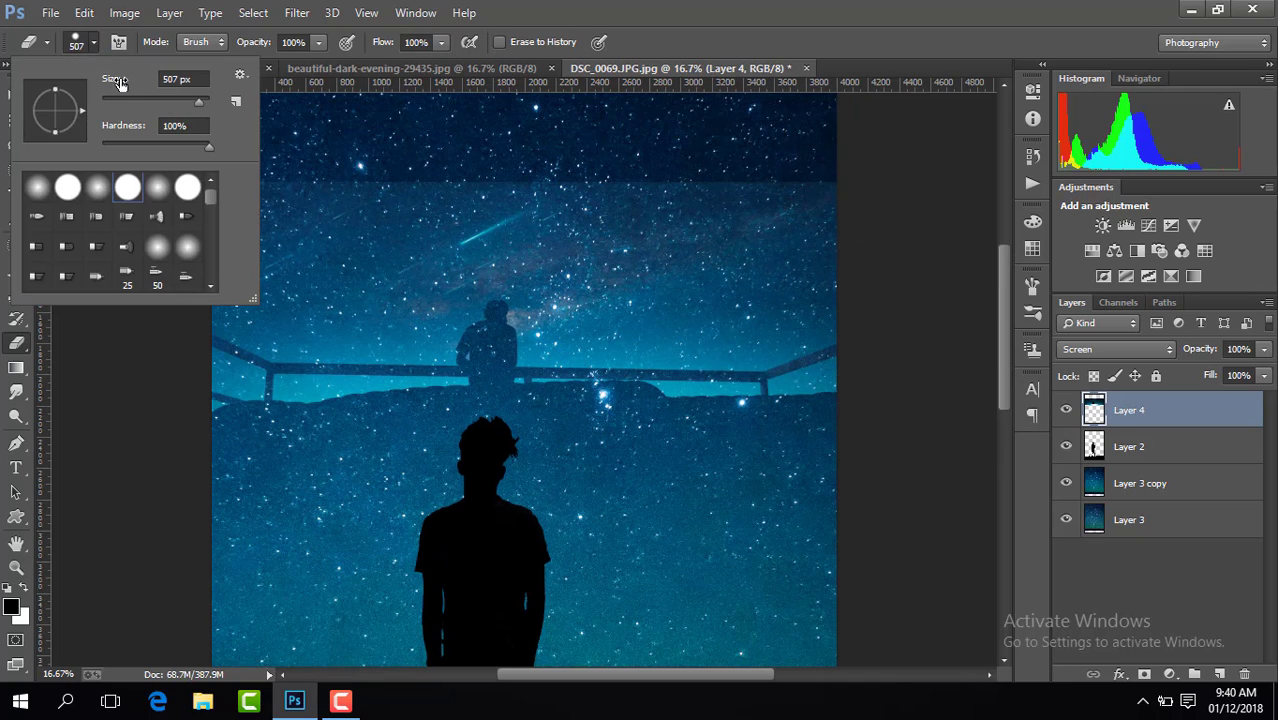
click(78, 190)
click(855, 370)
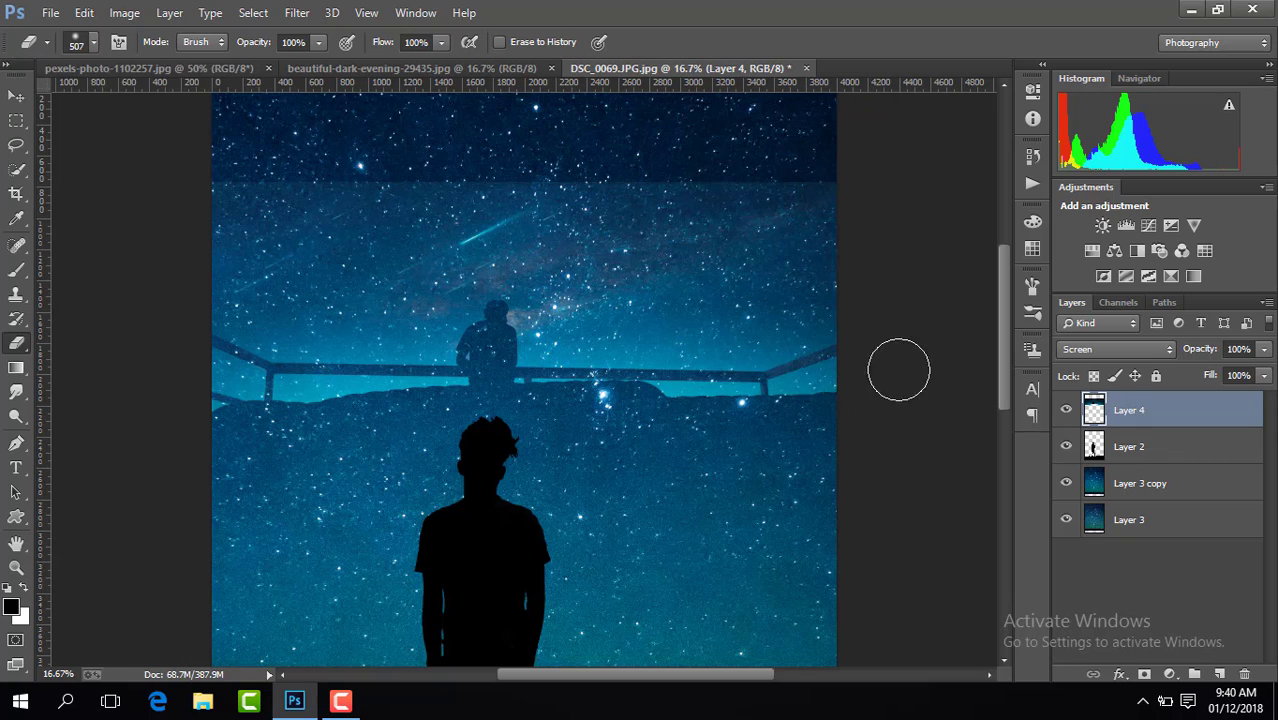
mouse_move(605, 395)
mouse_down()
mouse_move(579, 331)
mouse_move(417, 377)
mouse_move(262, 391)
mouse_move(225, 378)
mouse_up()
mouse_move(830, 300)
mouse_down()
mouse_move(762, 234)
mouse_move(807, 223)
mouse_move(565, 263)
mouse_move(542, 297)
mouse_up()
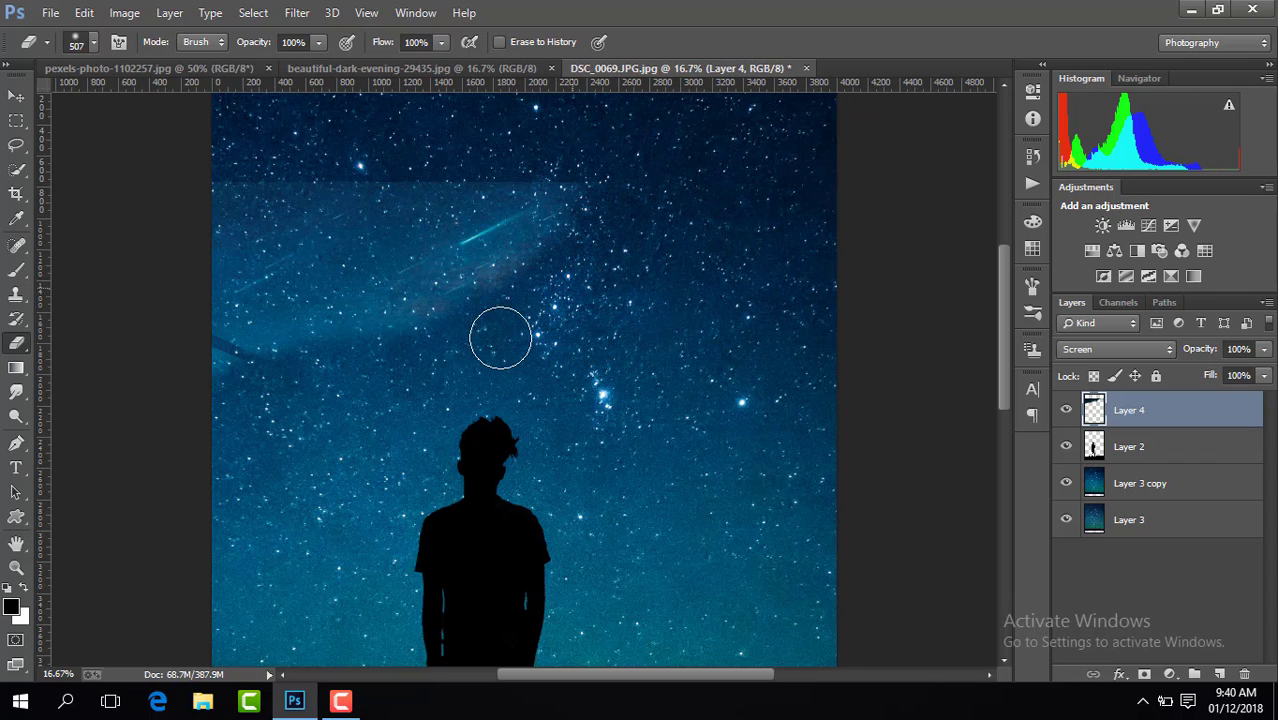
mouse_move(320, 330)
mouse_down()
mouse_move(353, 274)
mouse_move(262, 354)
mouse_move(328, 191)
mouse_up()
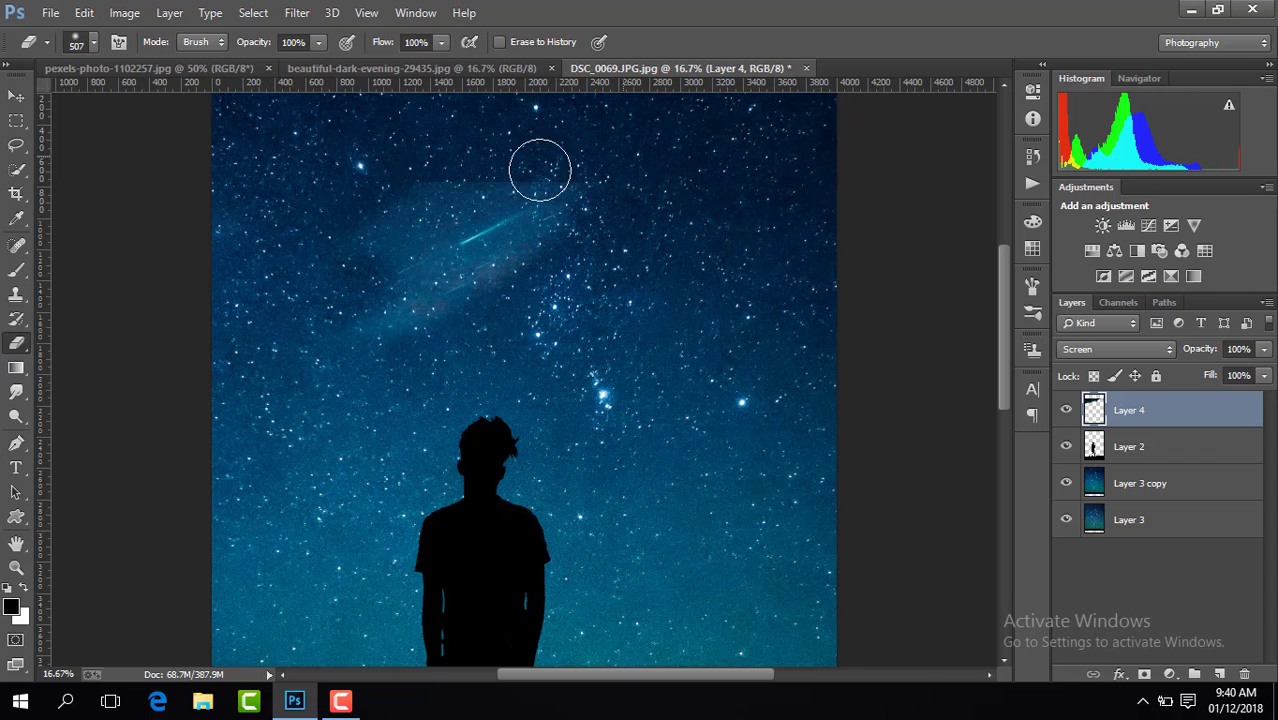
mouse_move(362, 248)
mouse_down()
mouse_move(422, 305)
mouse_move(490, 270)
mouse_up()
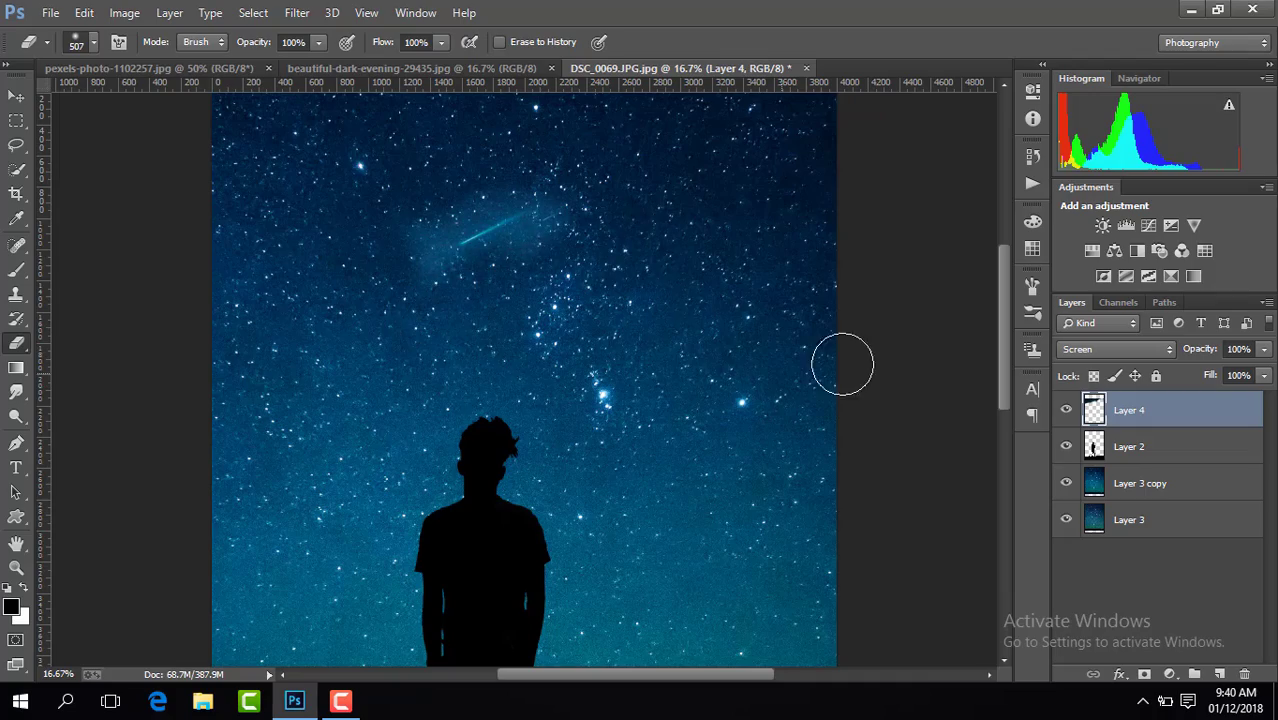
Erase the remaining haze and the small streak around the shooting star with a 90 px eraser
key(ctrl+plus)
key(ctrl+plus)
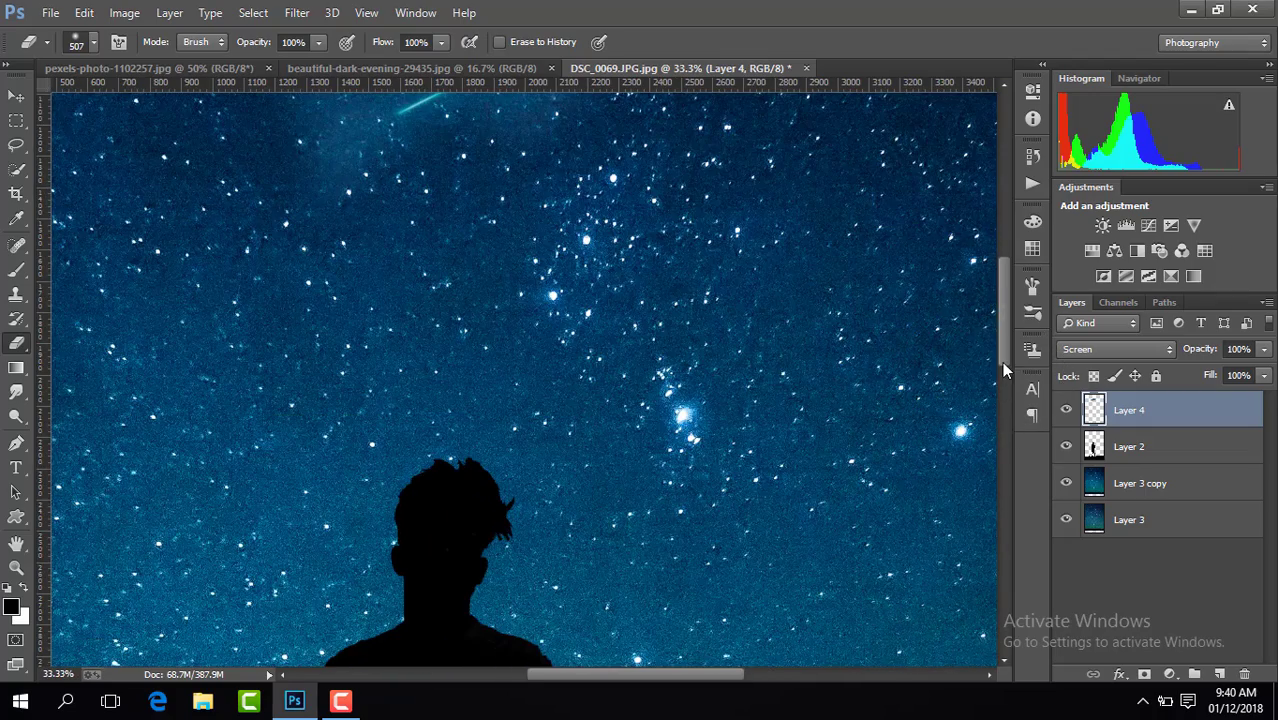
drag(1005, 362, 1000, 325)
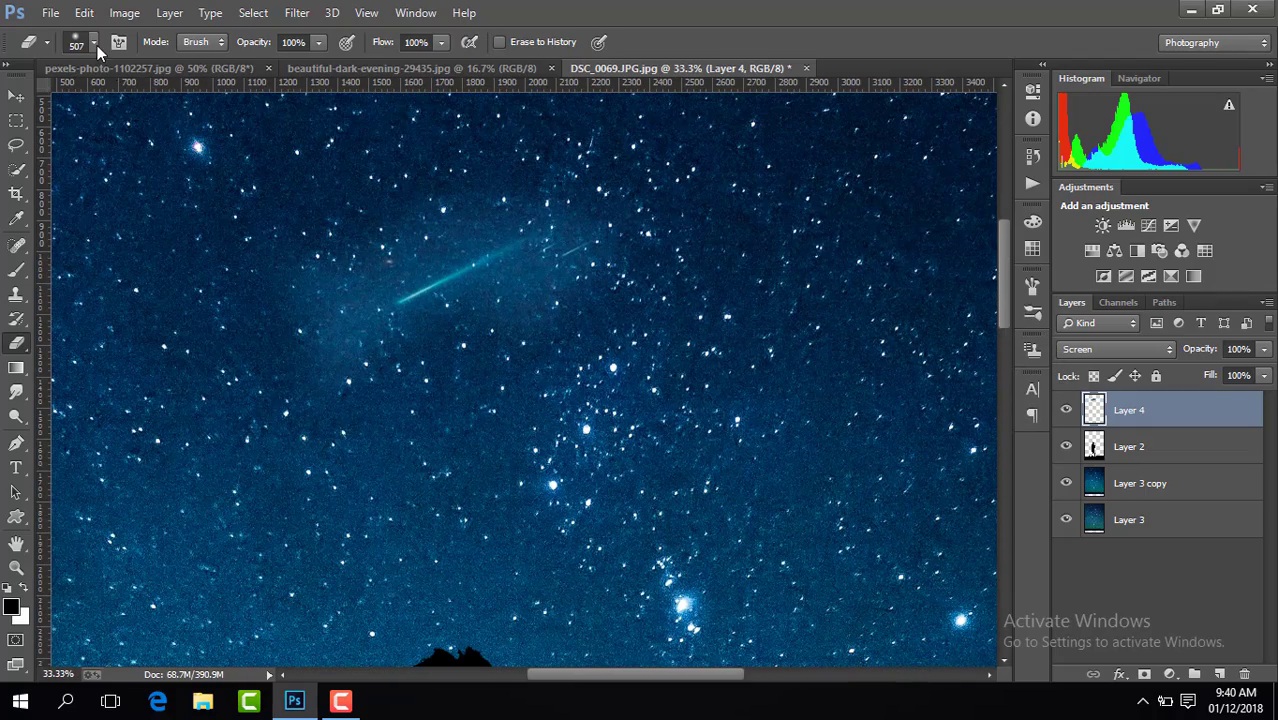
click(93, 43)
click(150, 100)
click(585, 277)
mouse_move(585, 277)
mouse_down()
mouse_move(504, 299)
mouse_move(494, 281)
mouse_move(553, 272)
mouse_move(558, 299)
mouse_move(698, 245)
mouse_move(586, 240)
mouse_up()
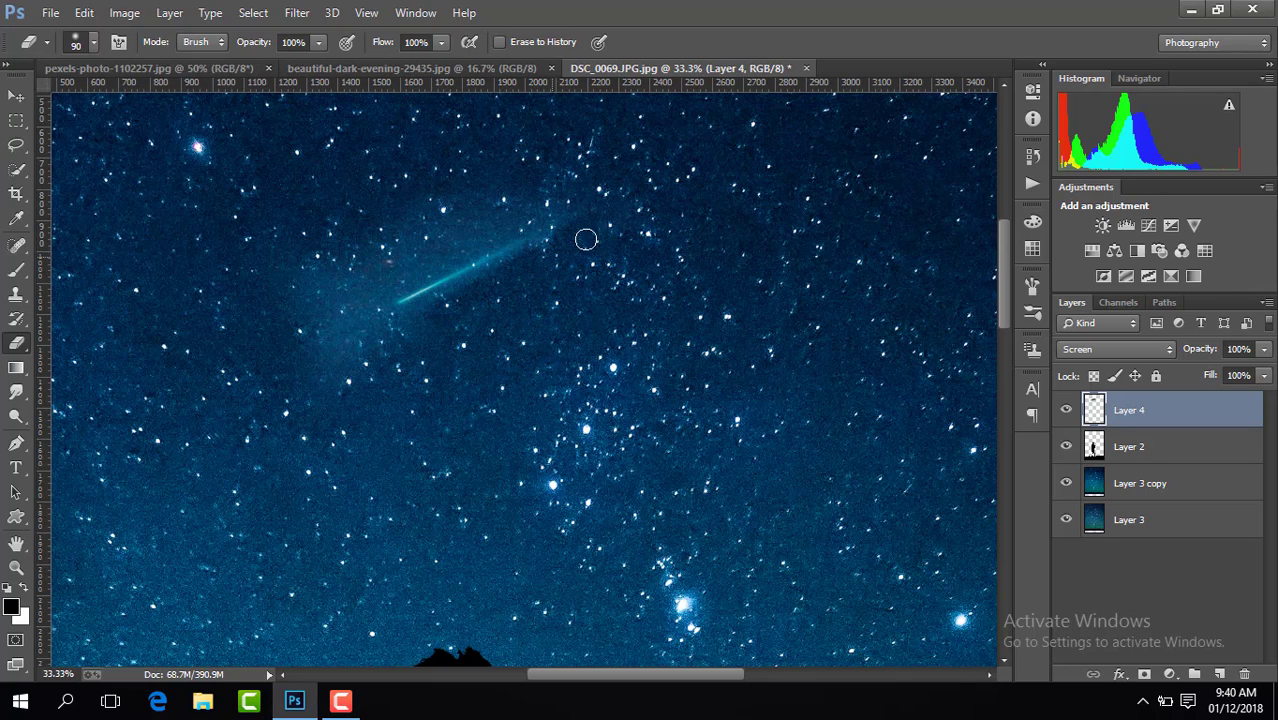
mouse_move(457, 294)
mouse_down()
mouse_move(508, 288)
mouse_move(317, 366)
mouse_move(358, 266)
mouse_move(503, 220)
mouse_move(480, 242)
mouse_move(292, 288)
mouse_move(400, 227)
mouse_move(390, 270)
mouse_move(454, 244)
mouse_move(348, 328)
mouse_up()
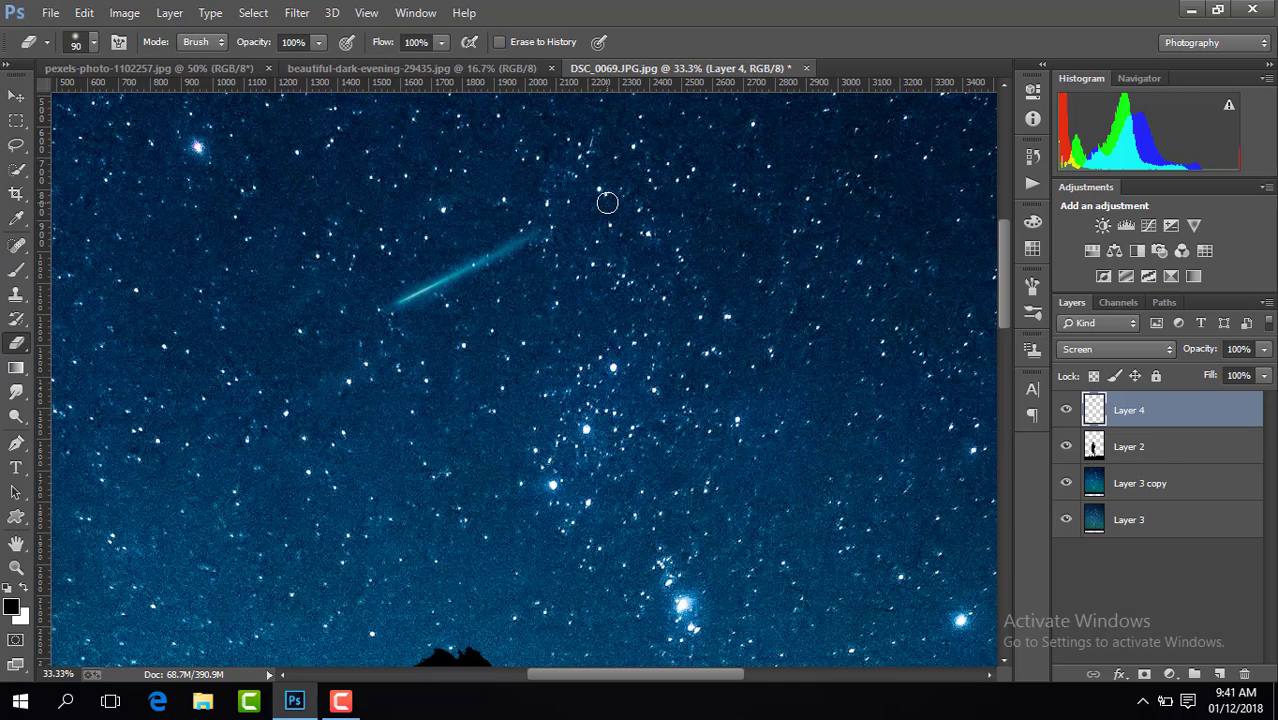
scroll(607, 203, down, 5)
scroll(607, 203, up, 1)
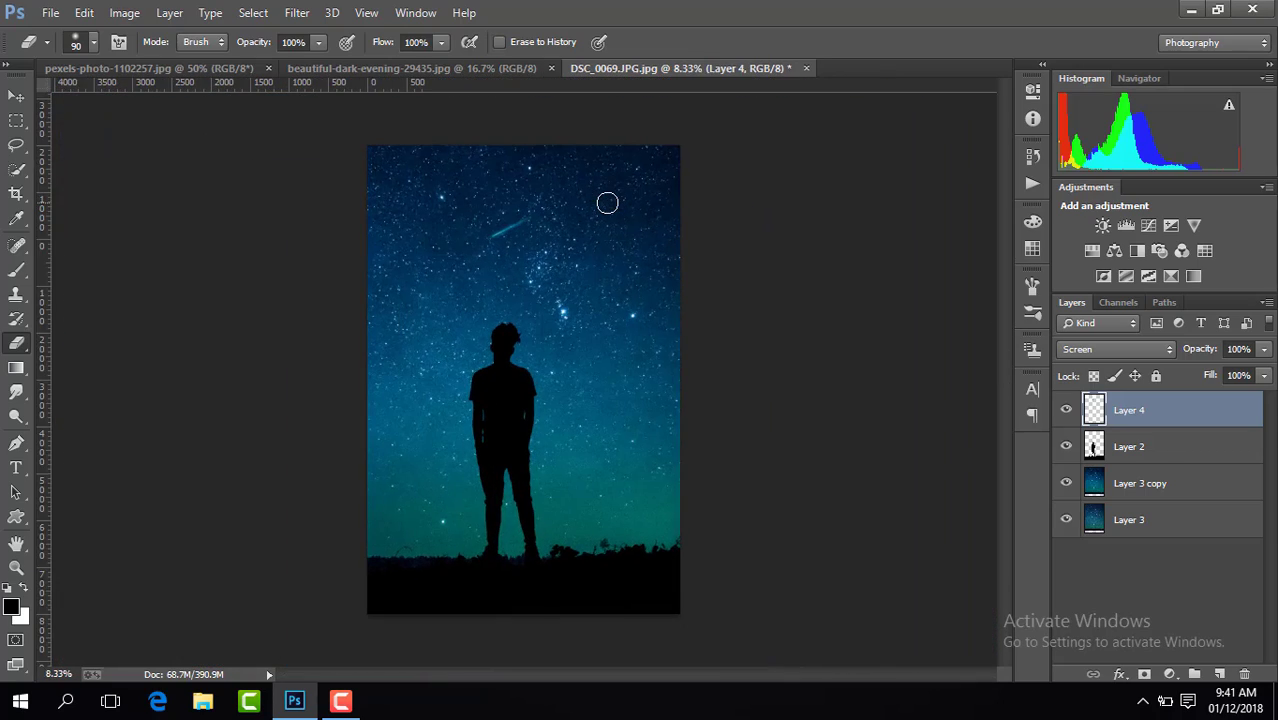
Check the shooting star's effect by toggling its layer, merge the visible layers into one, and duplicate the merged layer
click(1066, 411)
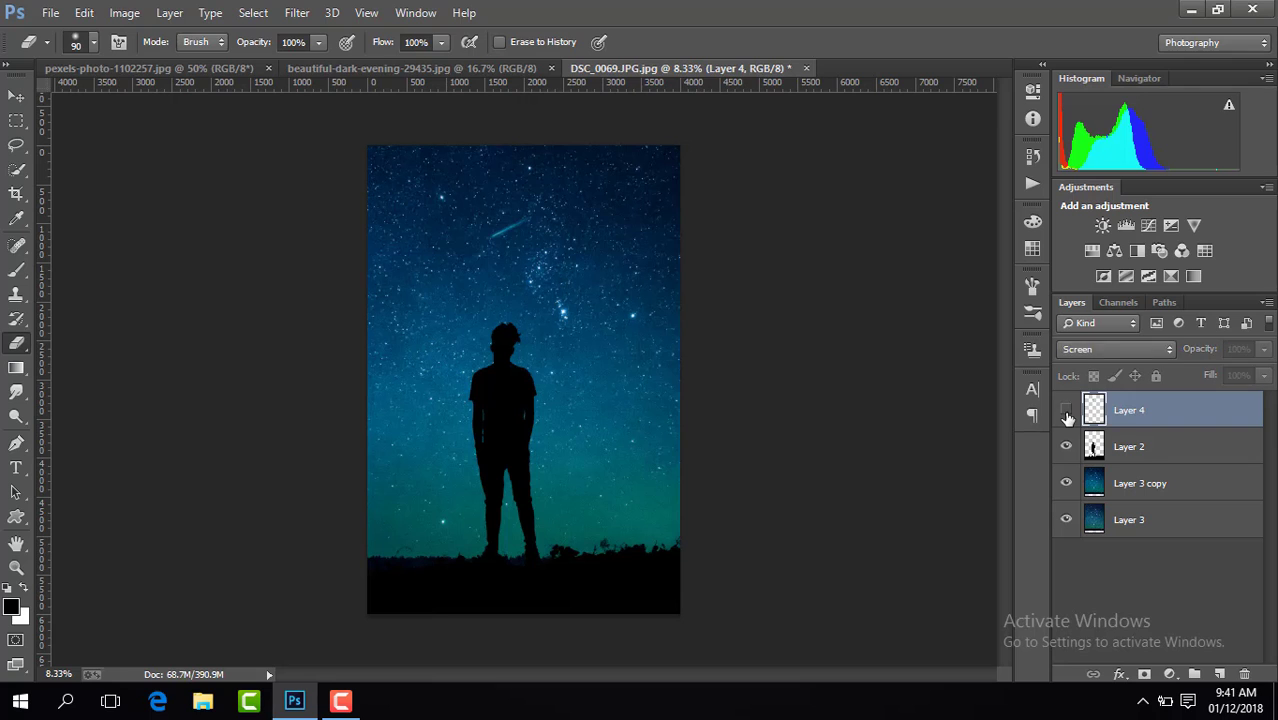
right_click(1150, 447)
click(812, 557)
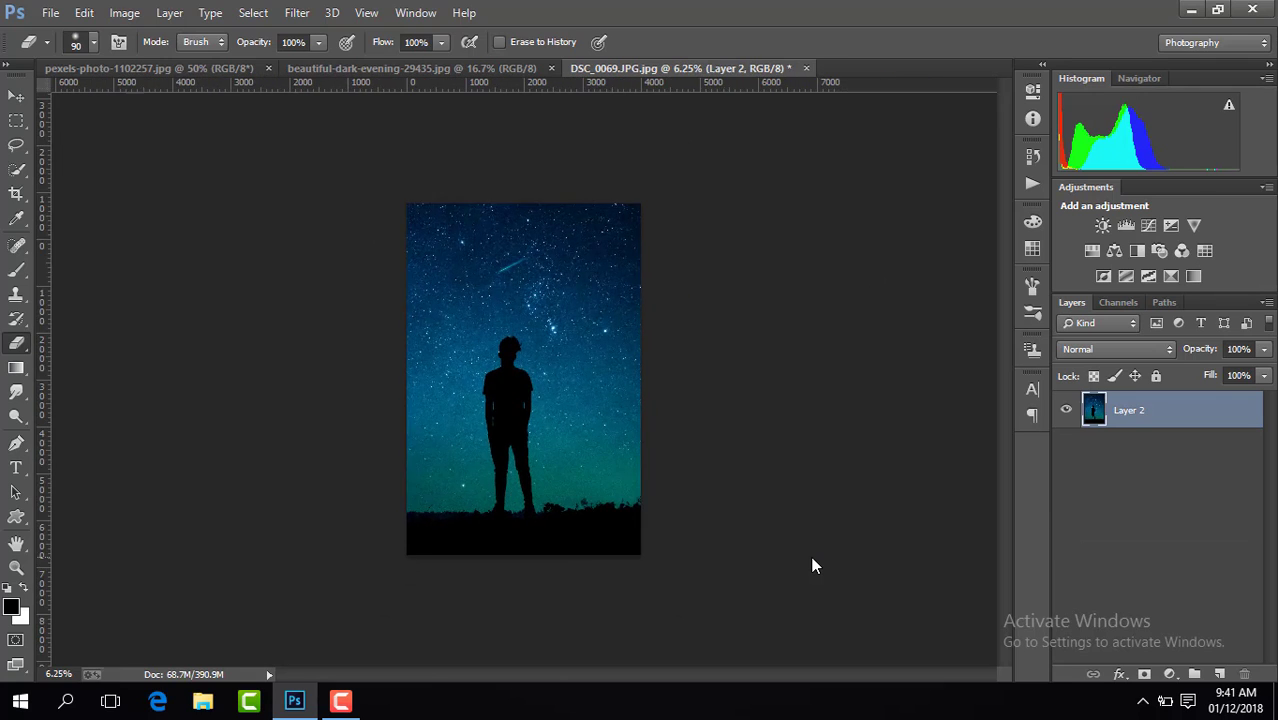
key(ctrl+j)
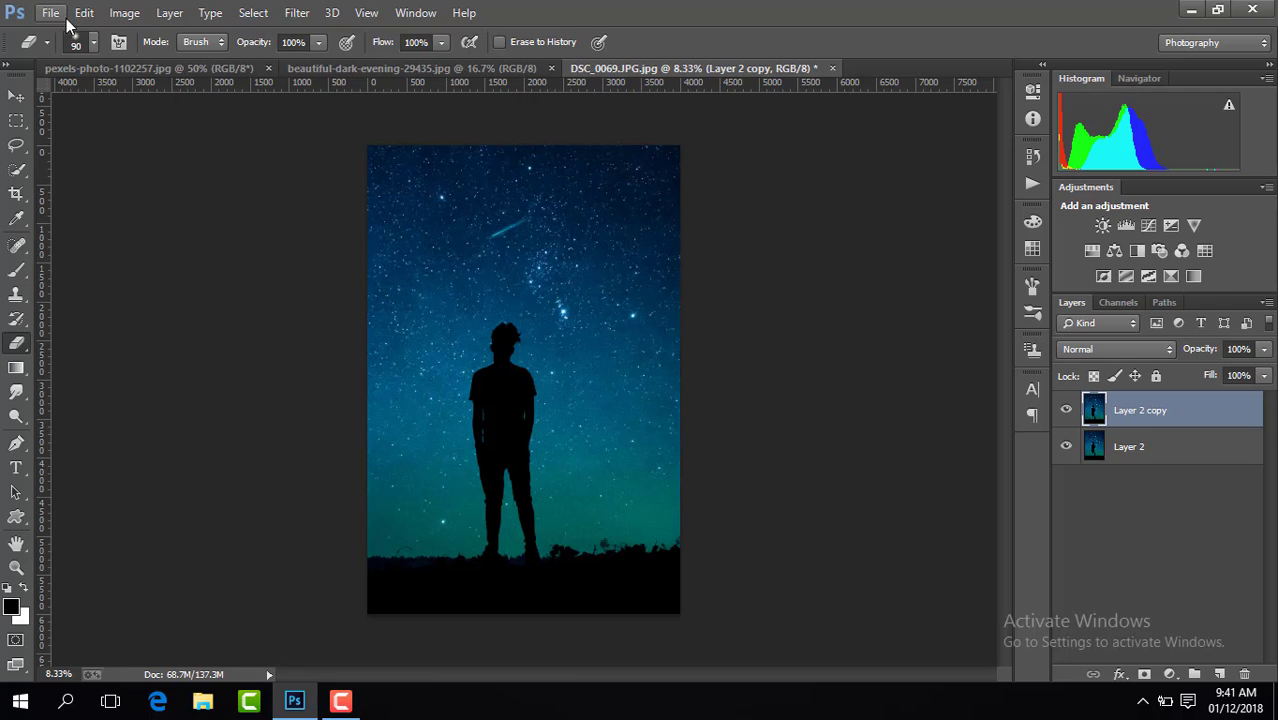
Start saving the finished silhouette composite
click(50, 12)
click(97, 282)
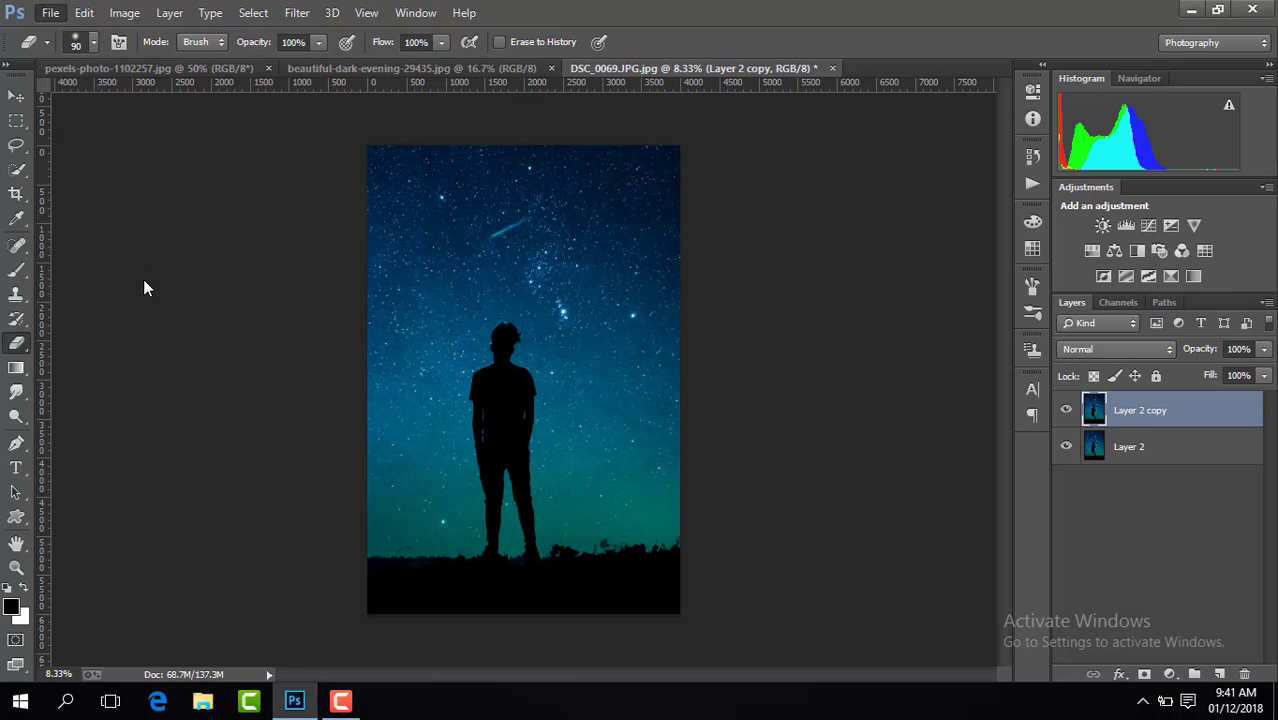